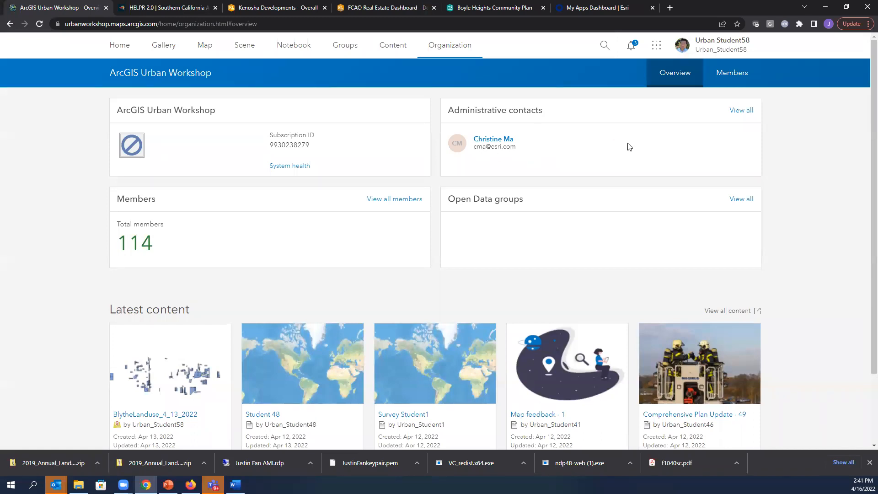
Step: Browse the ArcGIS Urban Workshop member list and show the actions available for the first listed member
click(727, 78)
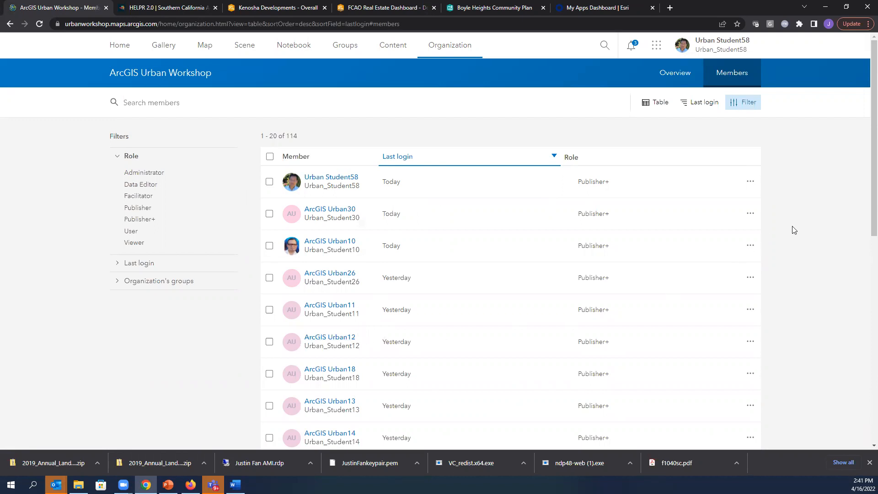
scroll(865, 168, down, 1)
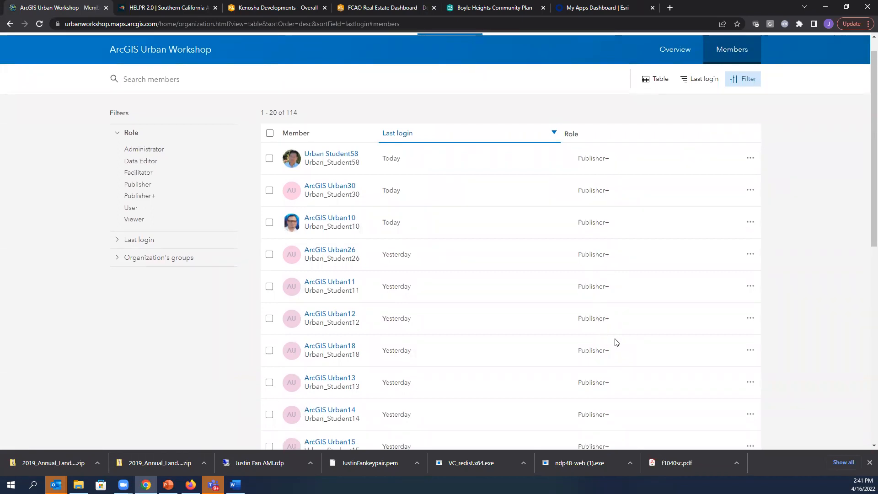
scroll(617, 342, down, 2)
scroll(616, 342, down, 1)
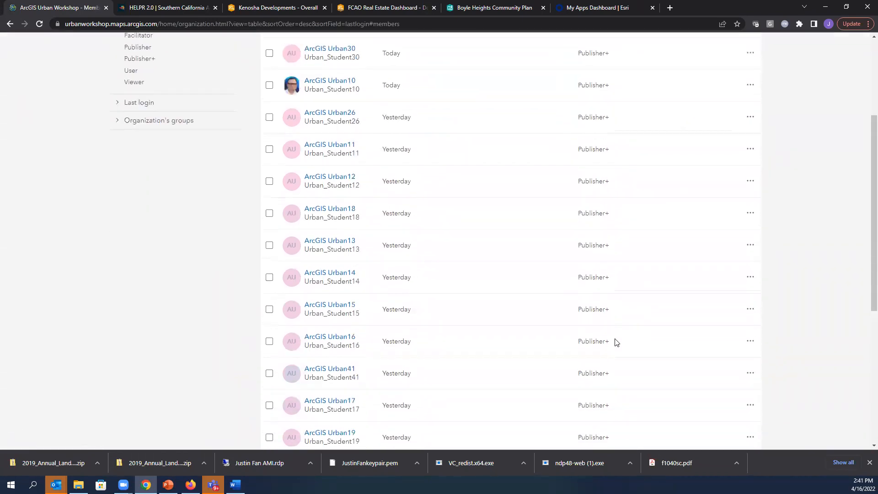
scroll(617, 342, up, 2)
scroll(616, 343, down, 5)
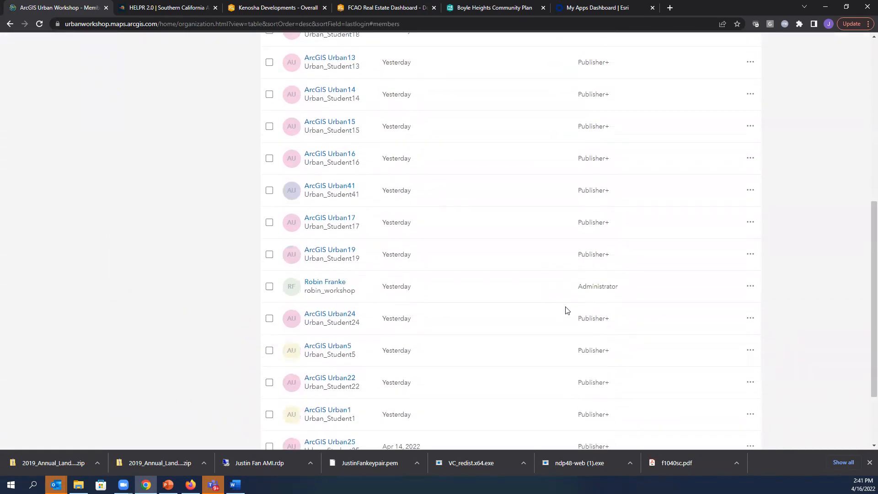
scroll(865, 263, up, 1)
drag(865, 263, 866, 127)
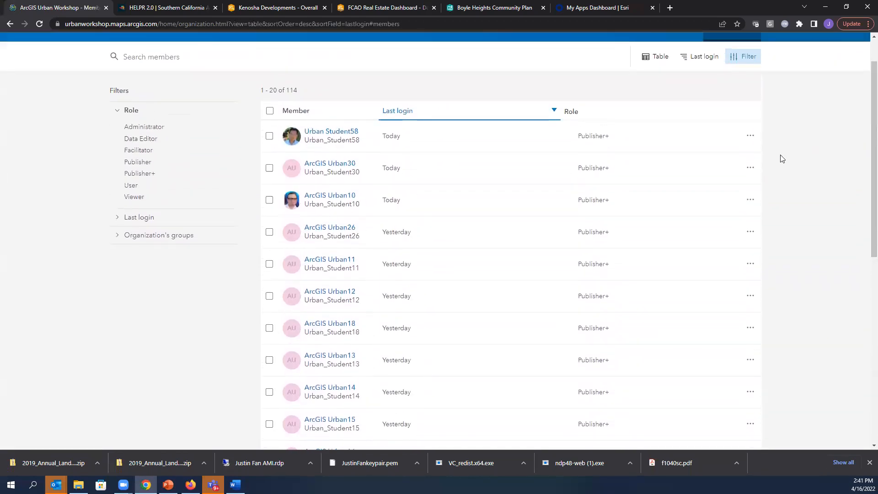
click(751, 137)
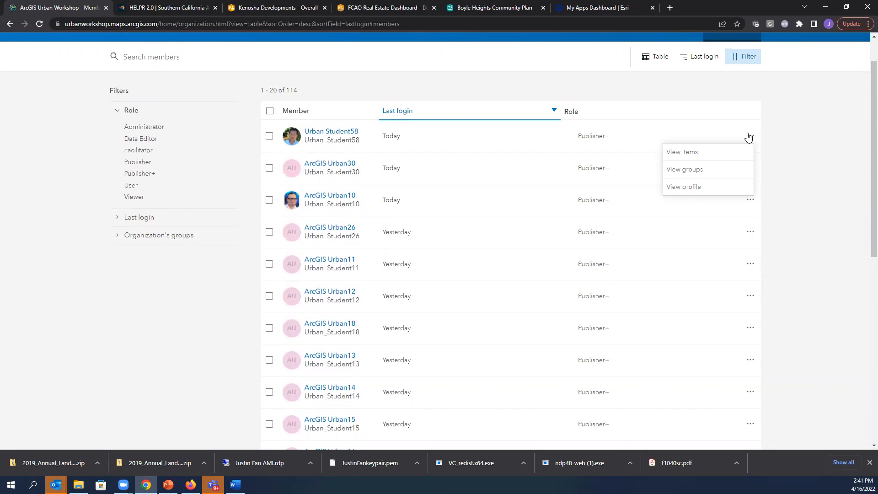
scroll(866, 88, up, 1)
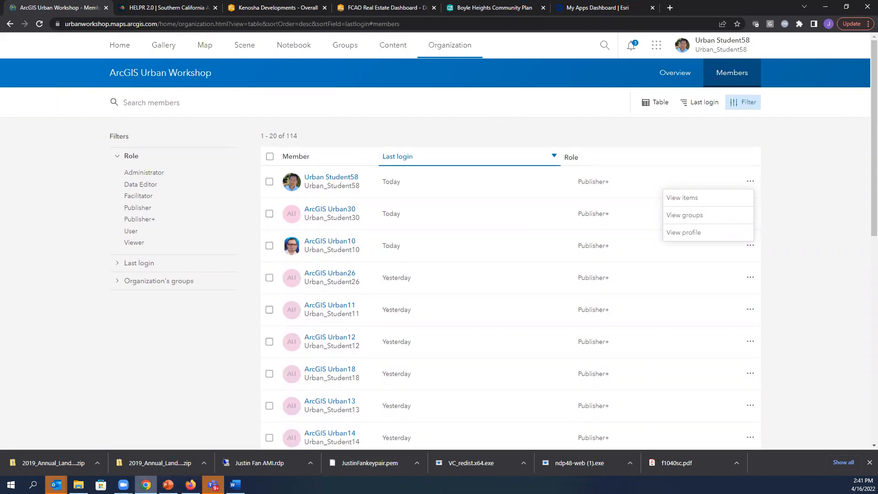
Step: Switch to Firefox, maximize its window and open the organization overview of Esri State & Local Government Online - Admin
click(169, 484)
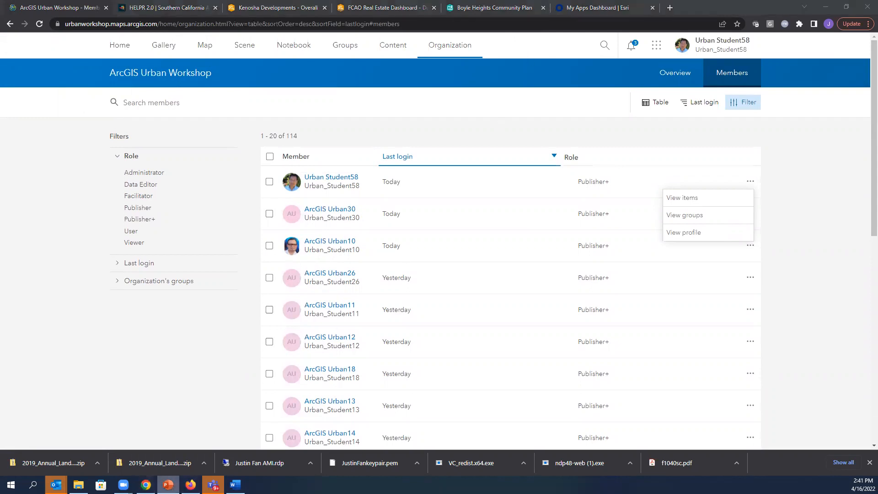
click(191, 484)
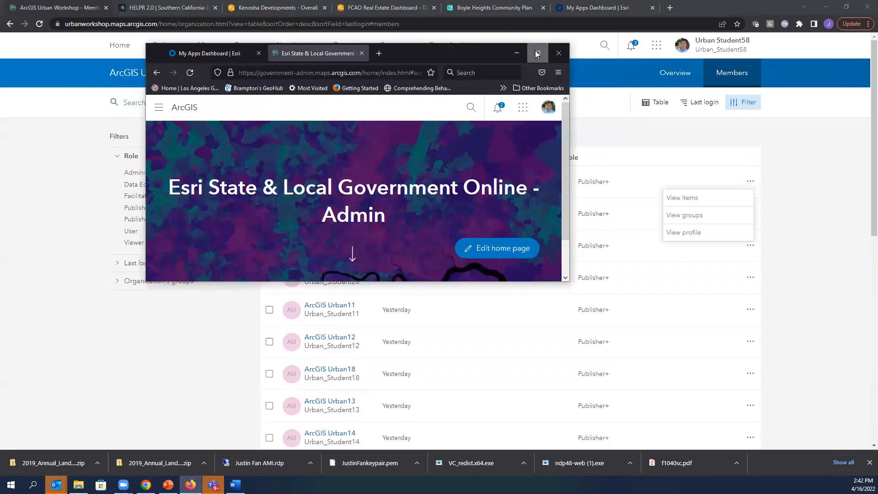
click(538, 52)
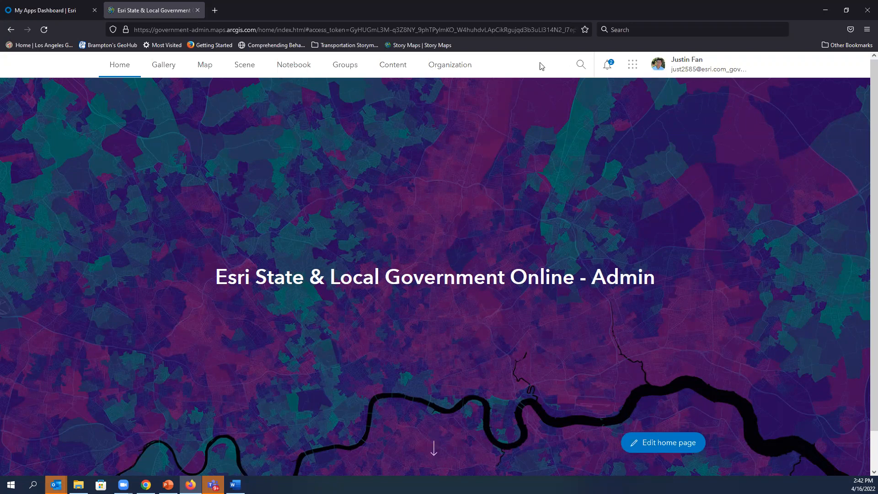
click(455, 68)
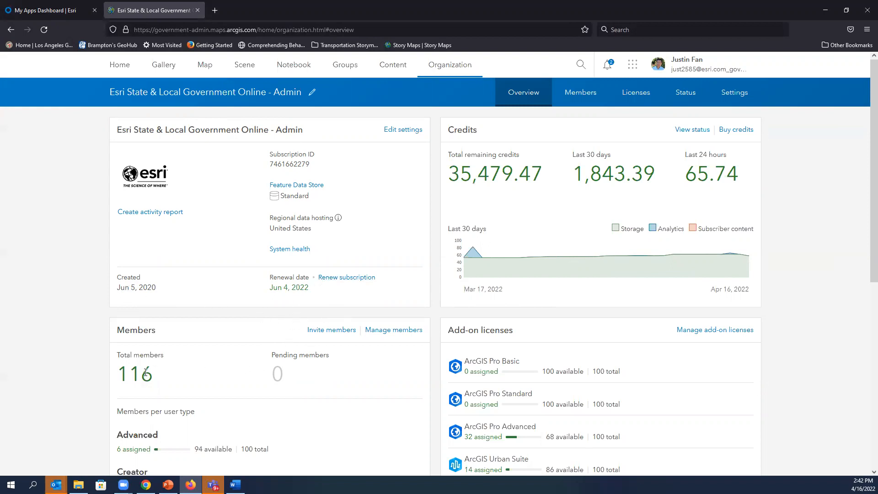
Step: Examine the organization overview's credits, members per user type and add-on licenses
scroll(288, 420, down, 1)
scroll(288, 420, down, 2)
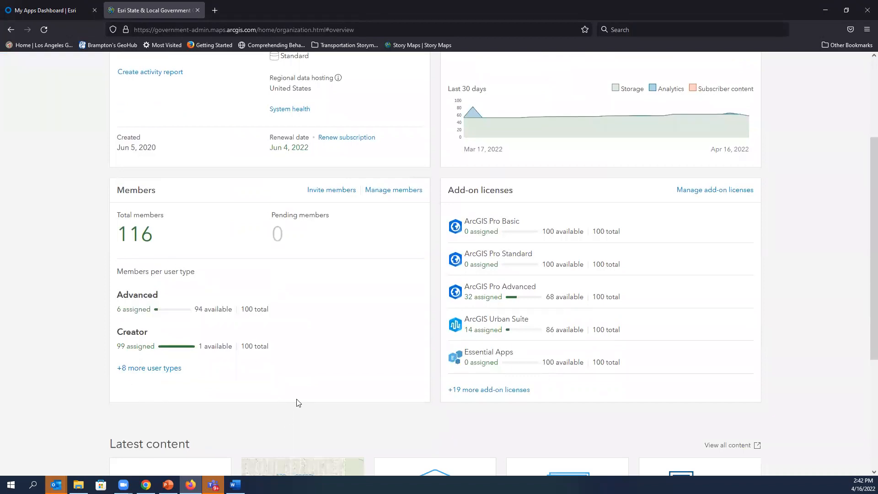
scroll(364, 371, up, 3)
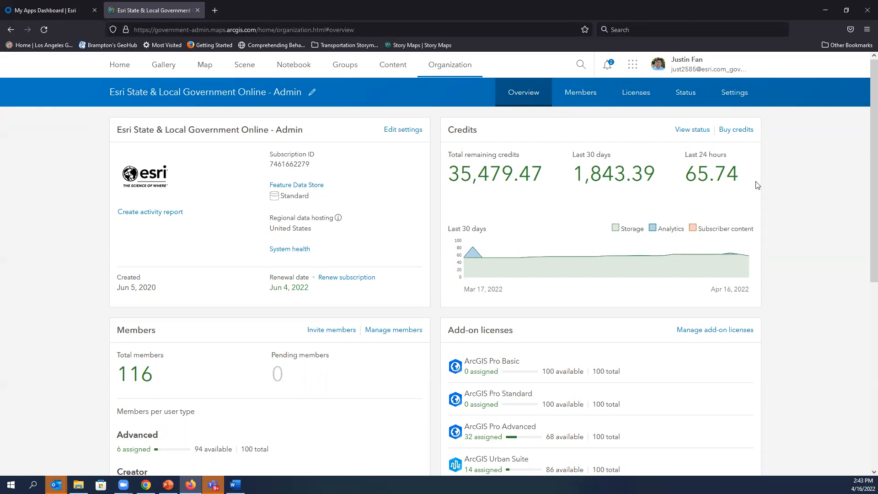
scroll(805, 198, down, 1)
scroll(805, 197, down, 2)
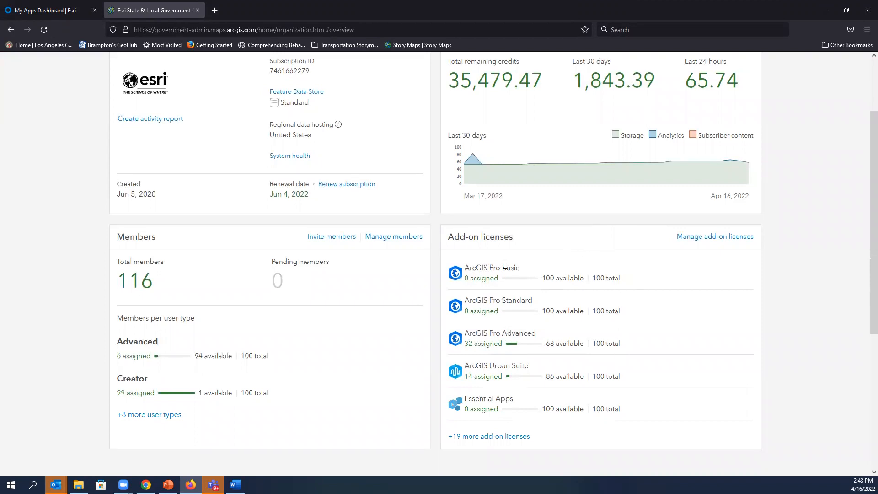
scroll(795, 396, up, 2)
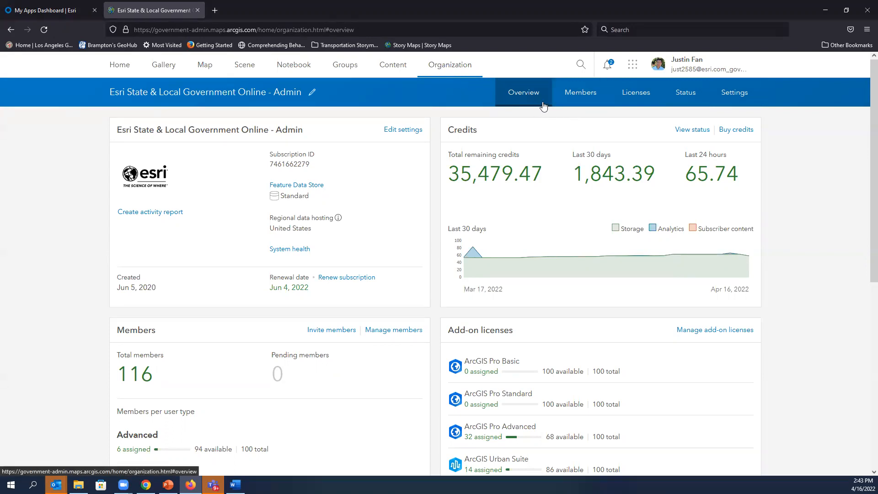
Step: Open the admin organization's member list and inspect the assignable roles for the second member and the management actions for the first
click(586, 100)
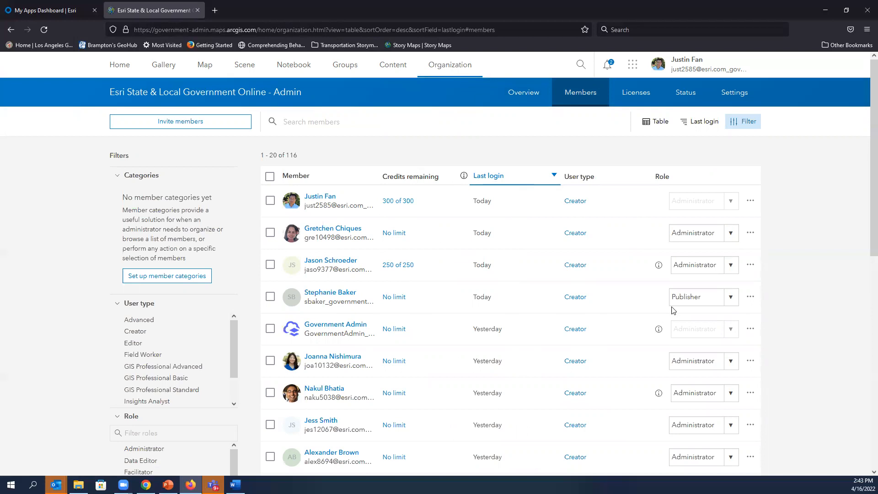
click(731, 234)
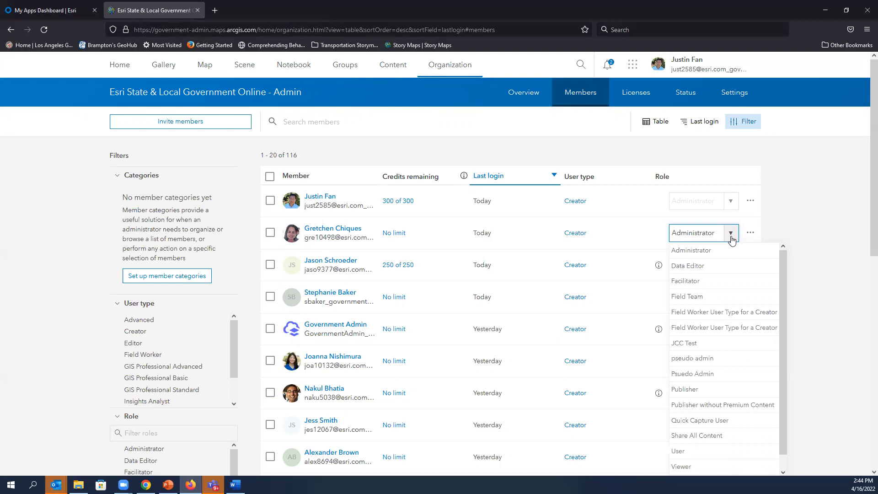
click(823, 181)
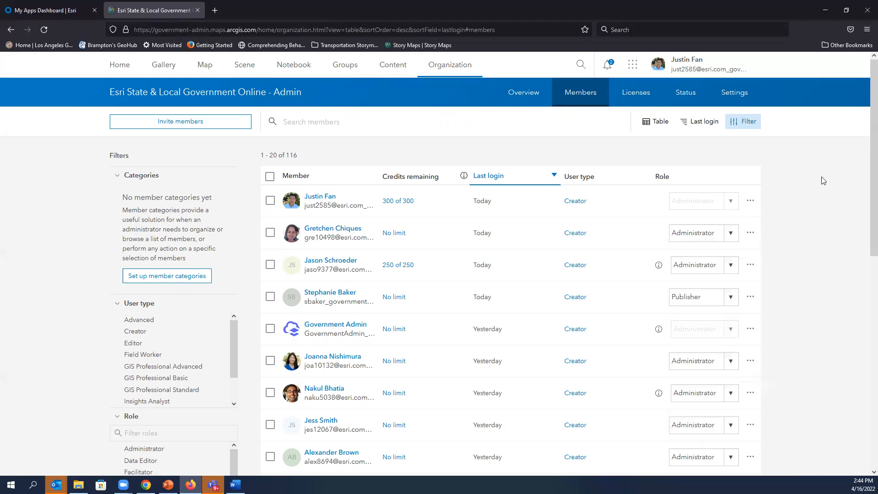
click(750, 202)
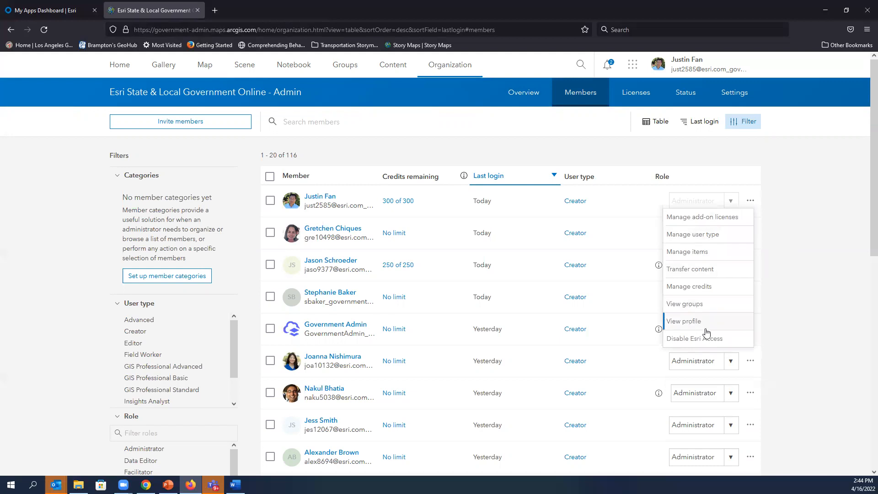
click(813, 198)
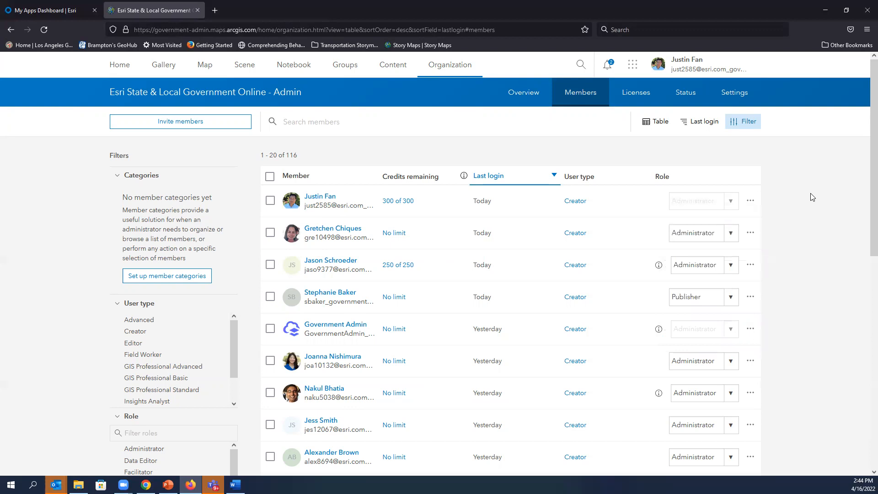
Step: Look through the organization's add-on licenses and view the member assignments for ArcGIS GeoPlanner without changing any
click(643, 100)
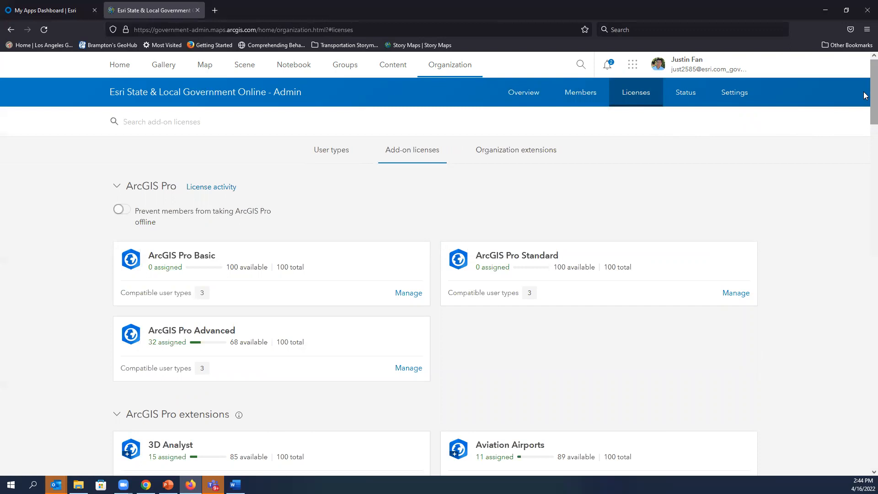
drag(866, 95, 823, 320)
scroll(823, 320, down, 8)
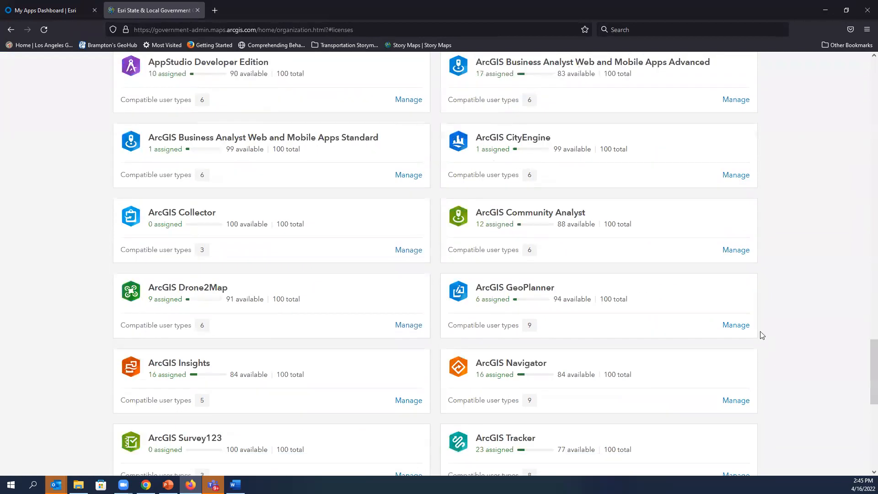
click(731, 327)
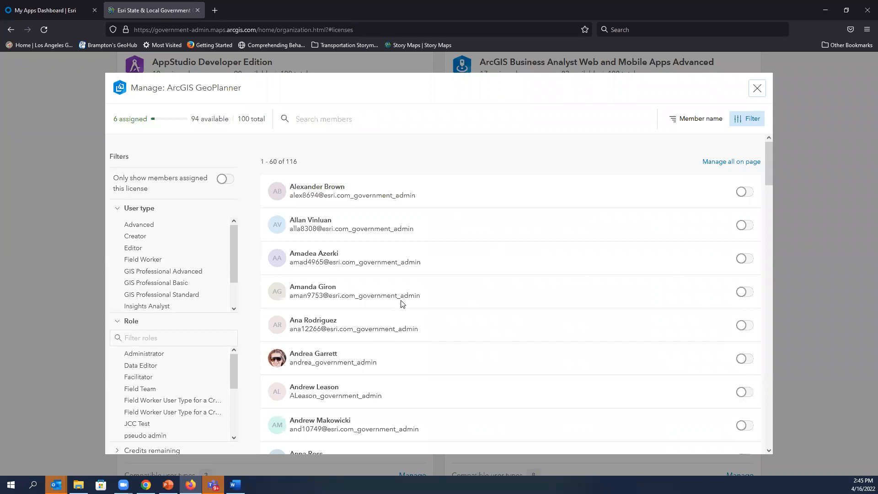
click(757, 89)
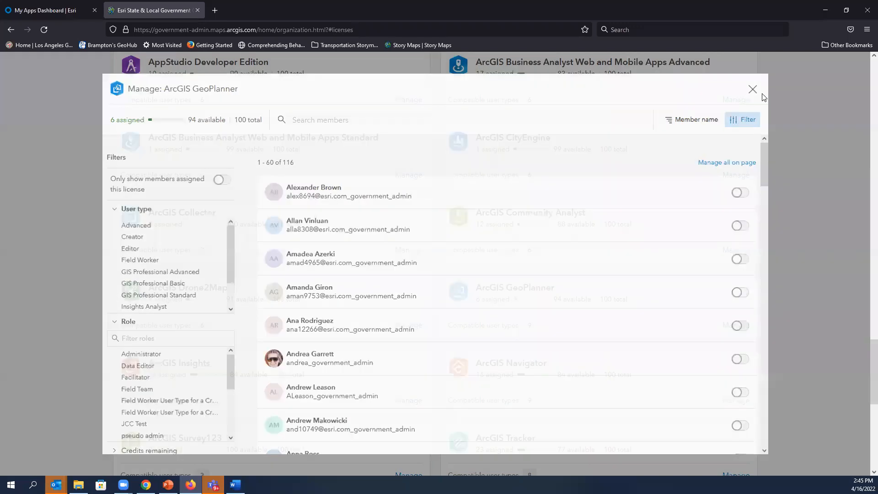
scroll(859, 111, up, 10)
scroll(859, 111, up, 15)
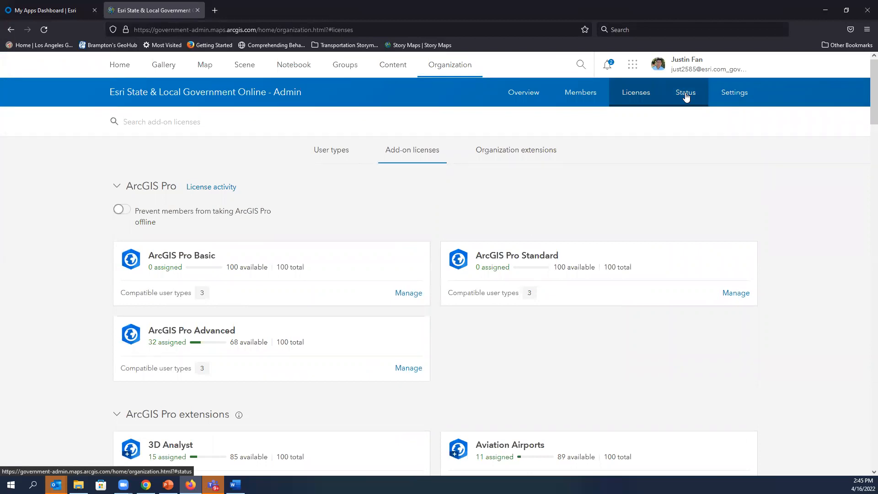
Step: Review the credit utilization summary and usage charts on the organization's status dashboard
click(685, 95)
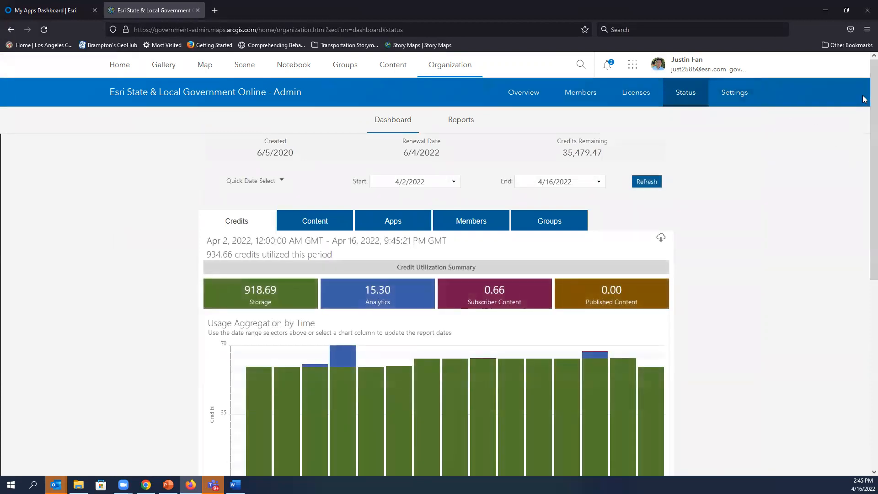
scroll(865, 119, down, 3)
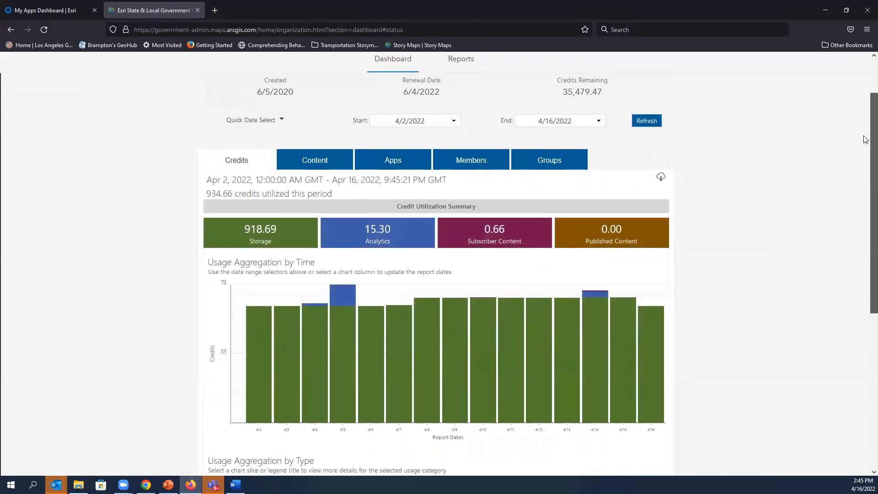
scroll(866, 139, down, 5)
scroll(866, 101, up, 8)
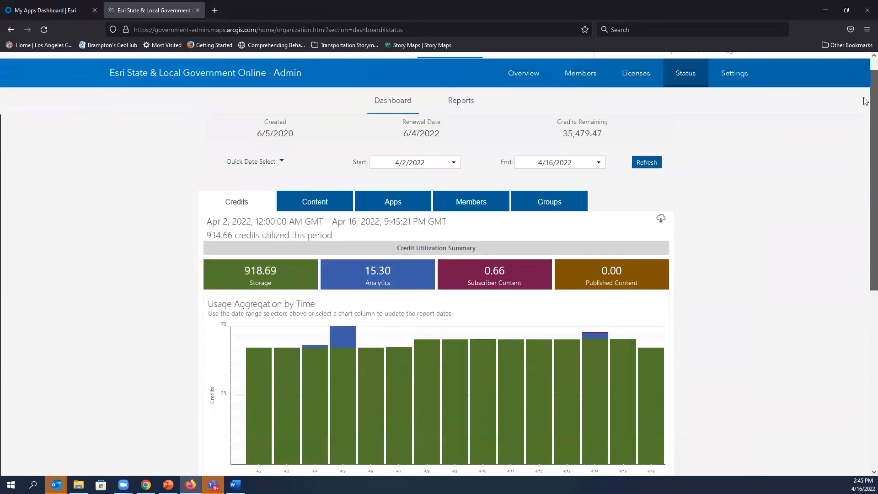
drag(864, 97, 864, 85)
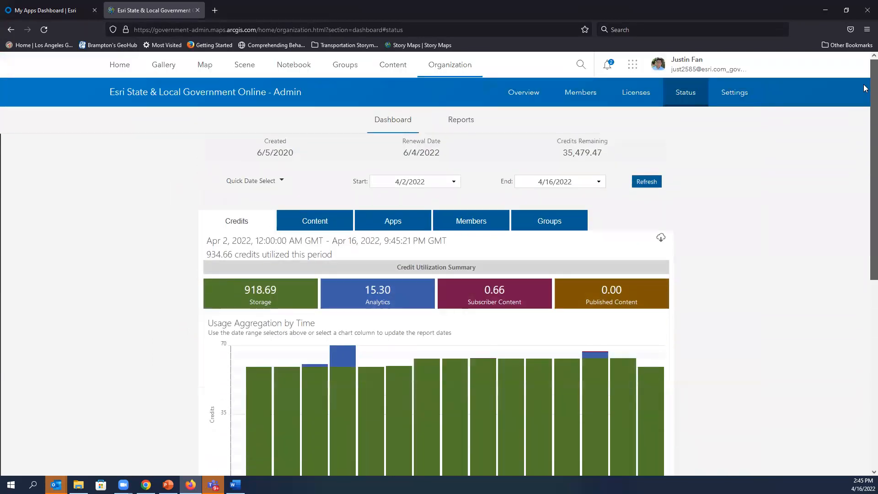
Step: Review the organization's General and Home page settings and the list of setting categories, and minimize the Firefox window
click(739, 95)
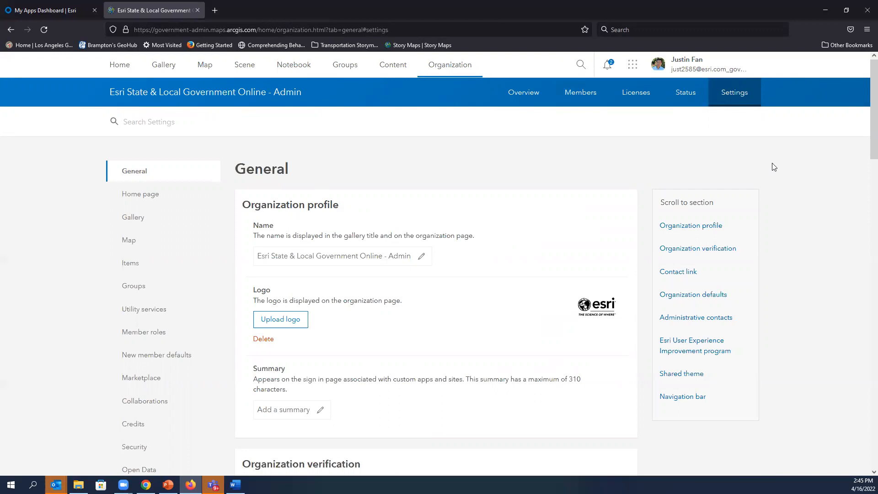
drag(866, 116, 792, 109)
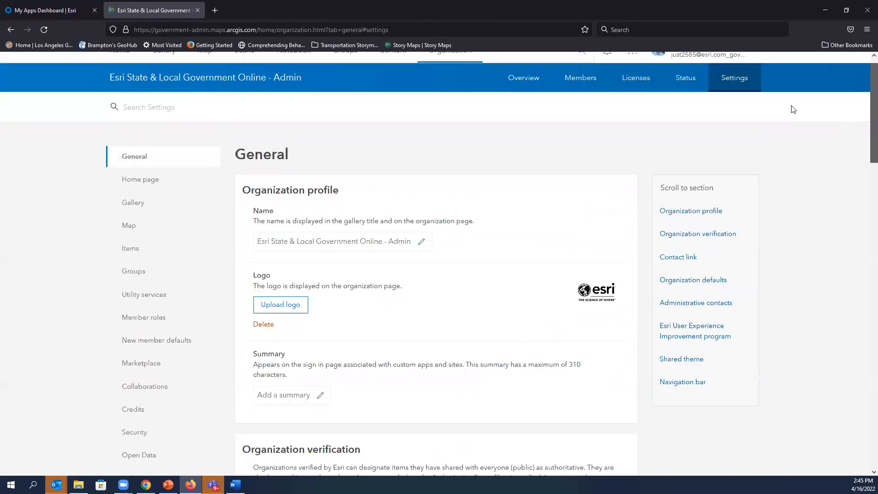
click(139, 184)
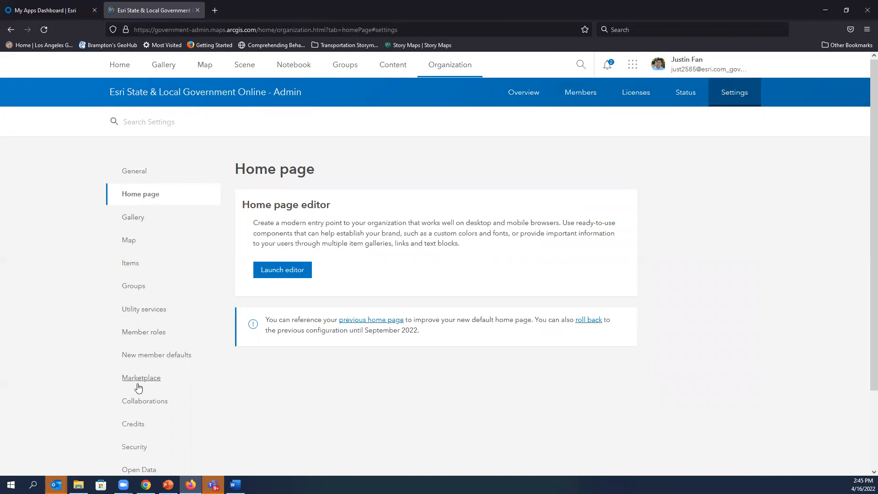
scroll(139, 390, down, 2)
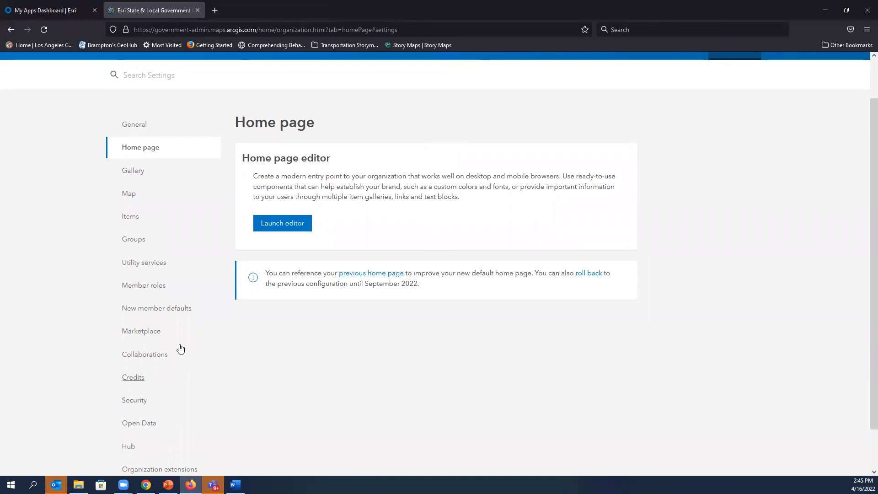
scroll(754, 191, up, 2)
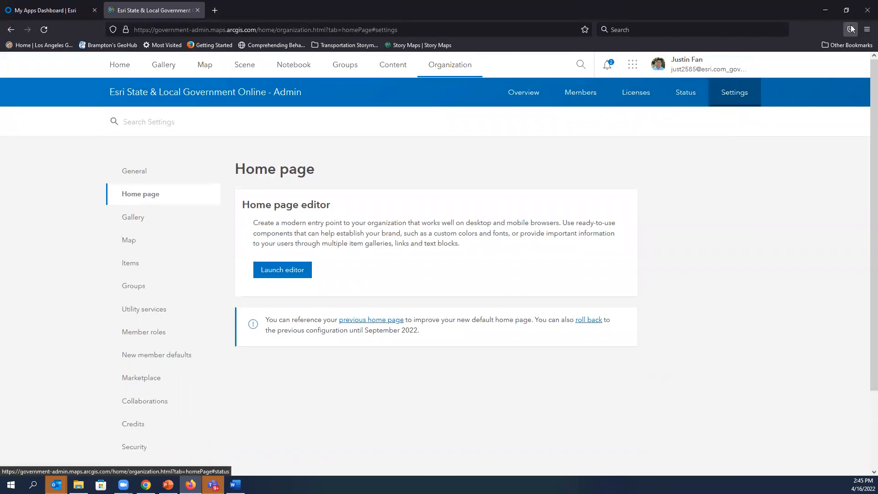
click(819, 10)
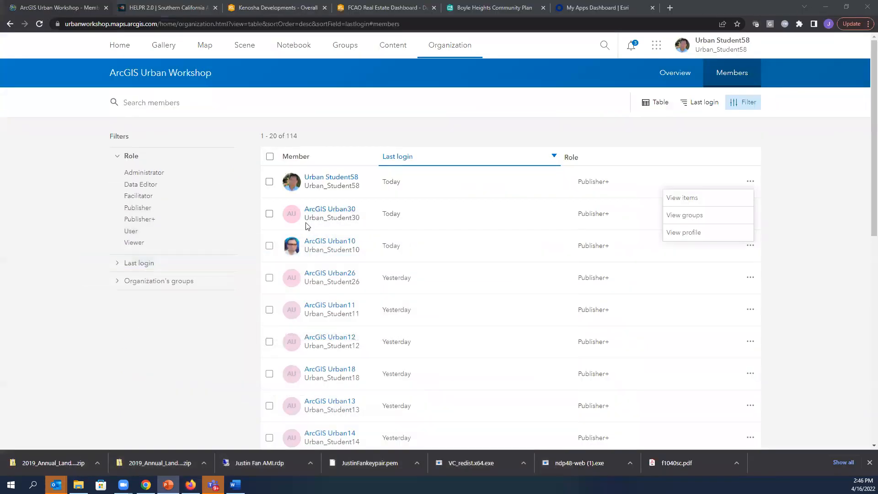
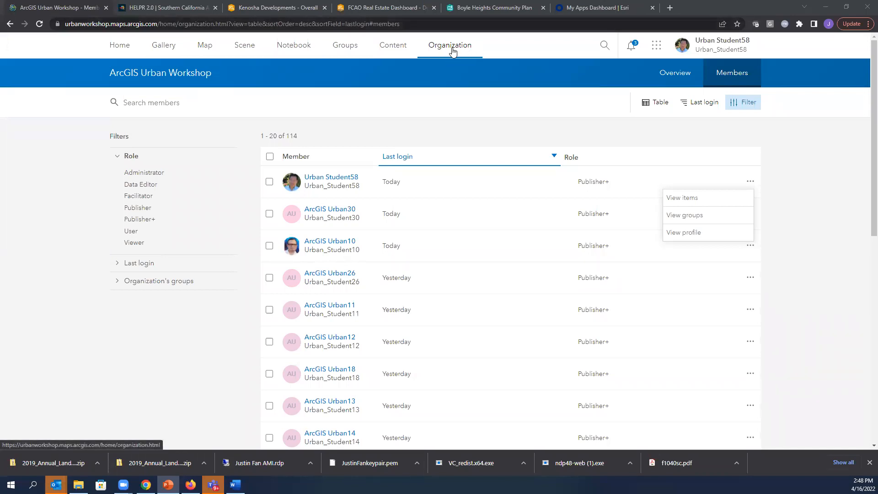
Step: Visit the organization's home page and browse the items in its gallery
click(116, 50)
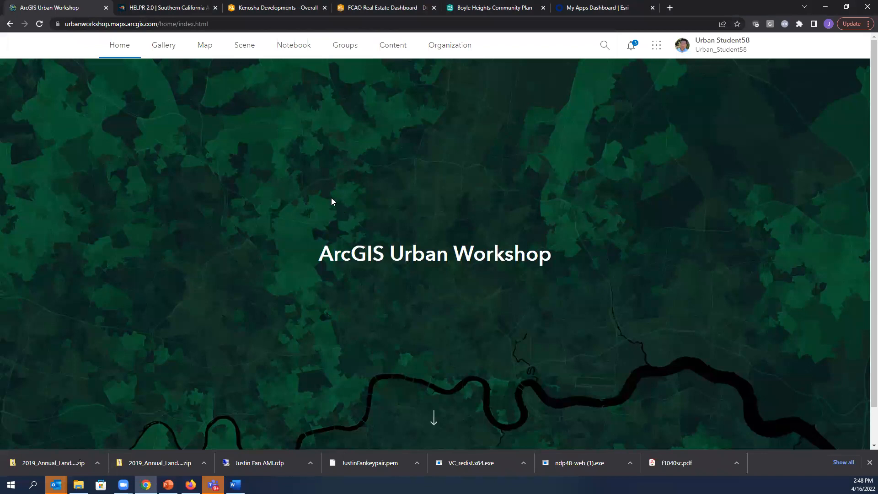
click(169, 52)
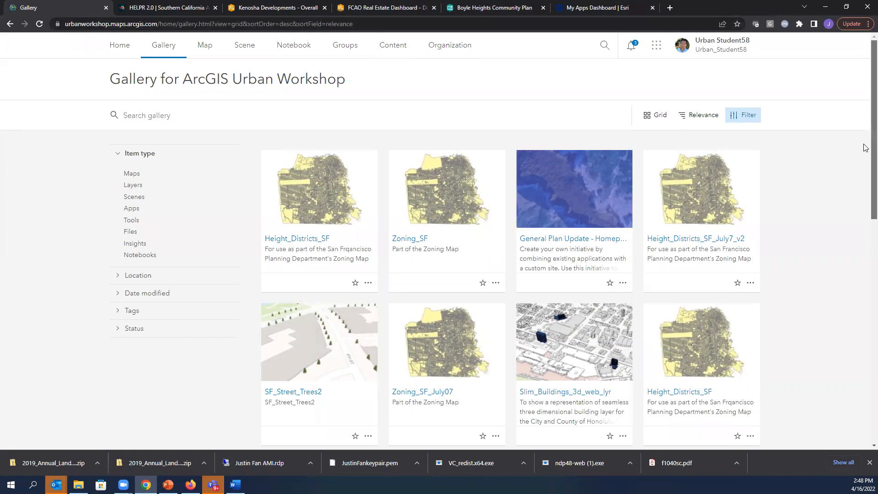
scroll(864, 151, down, 4)
scroll(846, 270, down, 2)
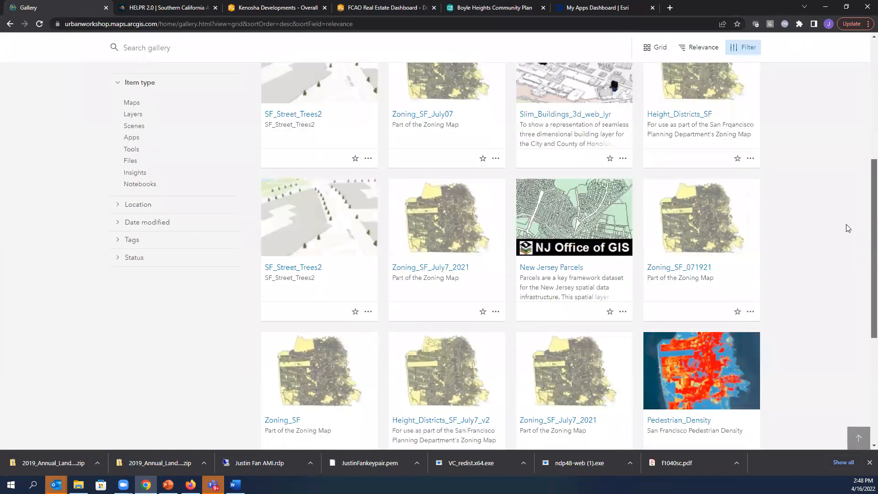
scroll(851, 206, up, 5)
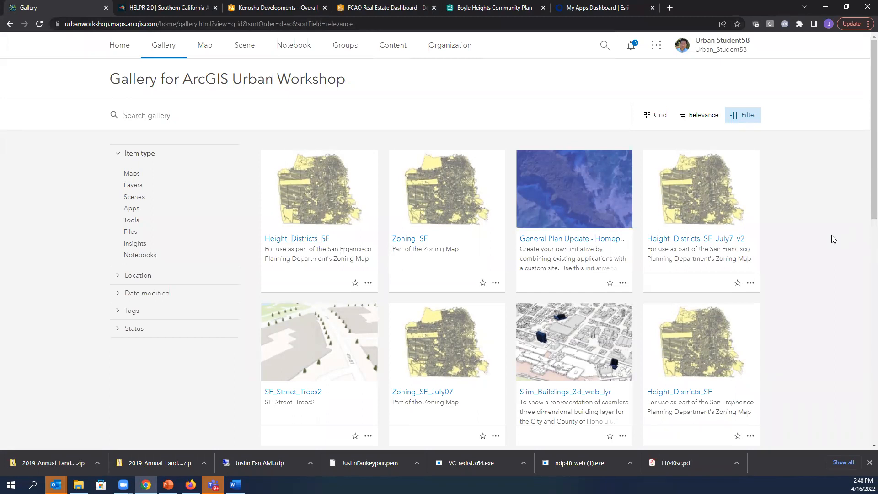
mouse_move(331, 211)
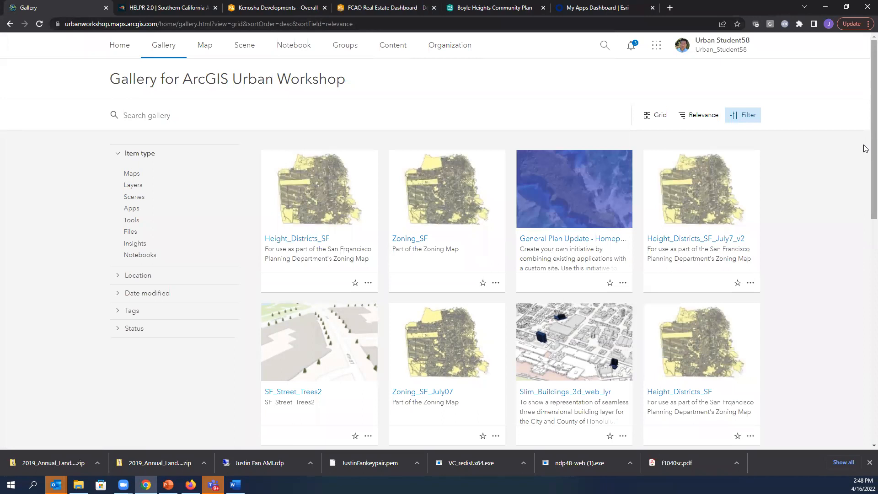
mouse_move(866, 148)
mouse_down()
mouse_move(866, 180)
mouse_move(863, 152)
mouse_up()
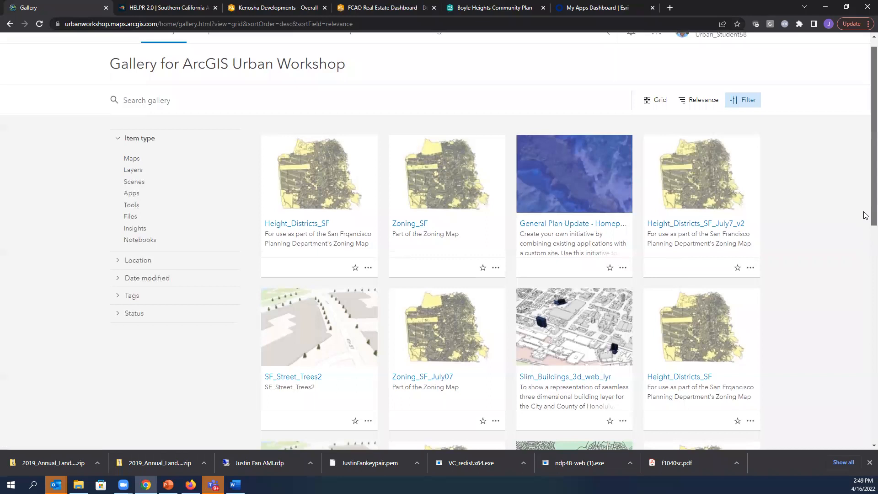
scroll(866, 201, up, 1)
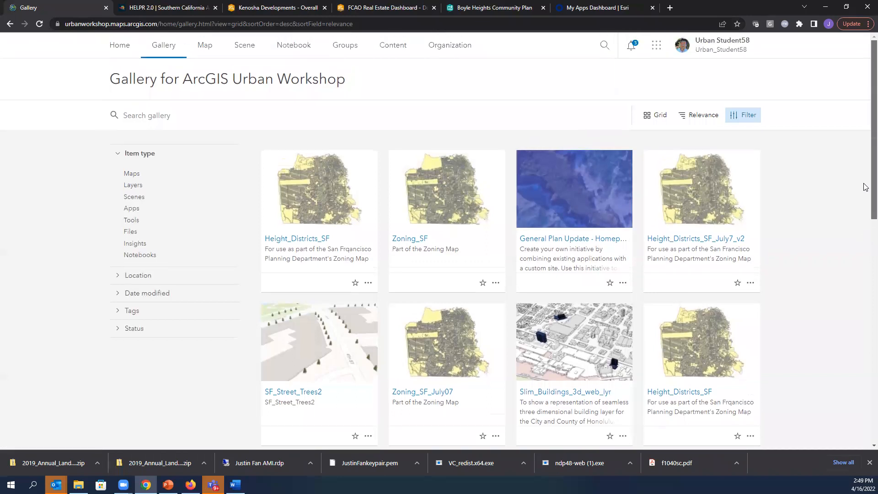
Step: View the empty map in Map Viewer and continue from there to Scene Viewer
click(205, 50)
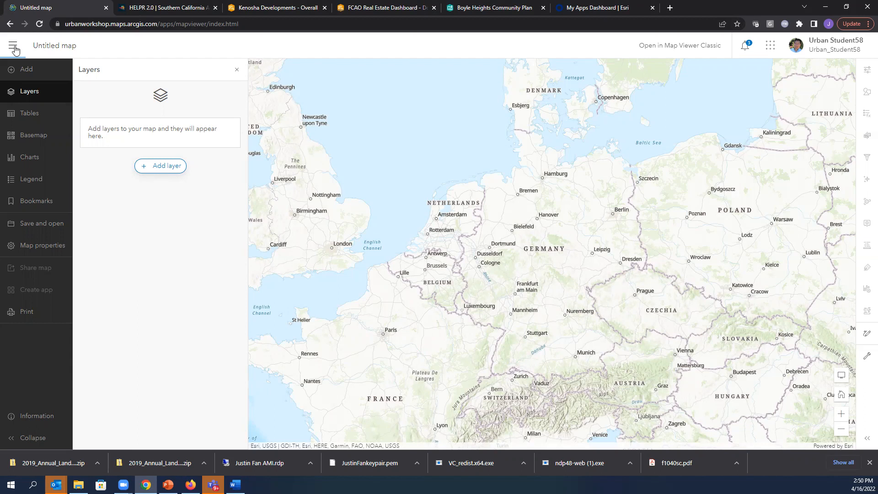
click(14, 47)
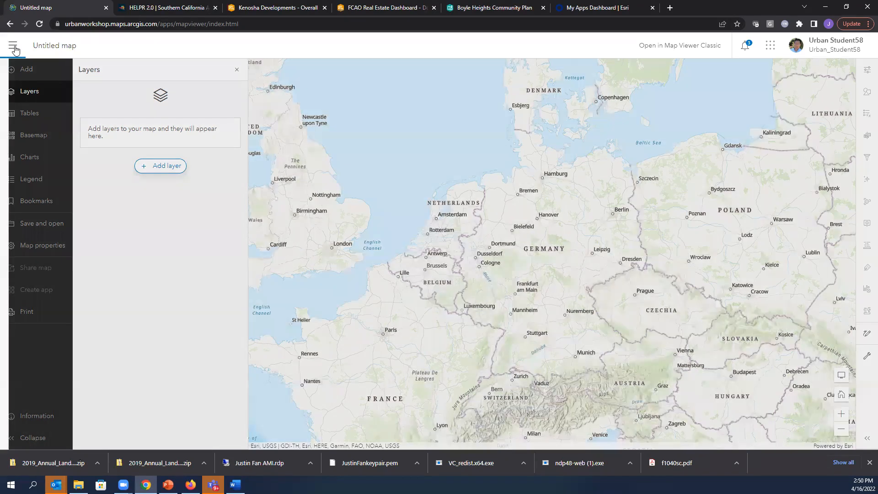
click(14, 48)
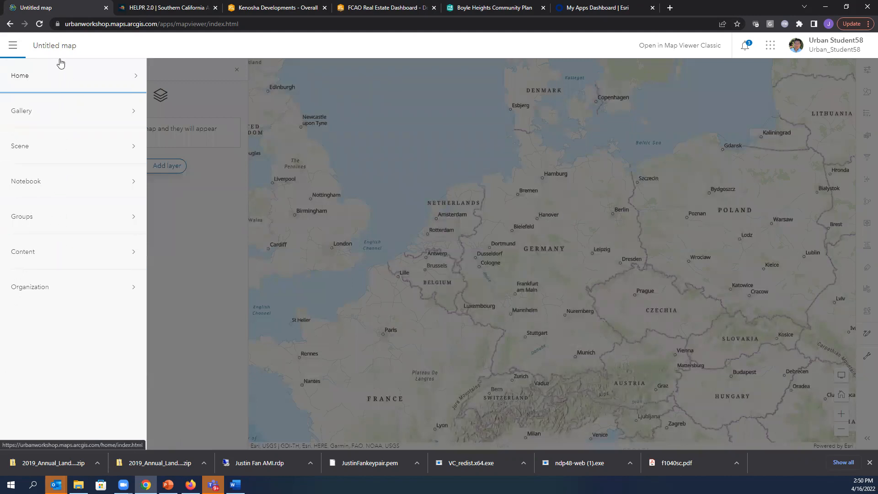
click(25, 147)
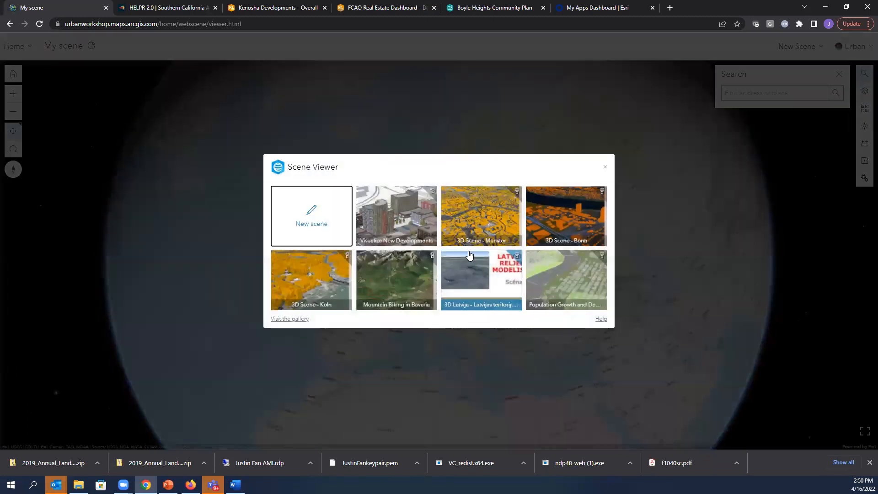
Step: Open the Visualize New Developments sample scene and examine its 3D buildings from farther away and up close
click(409, 232)
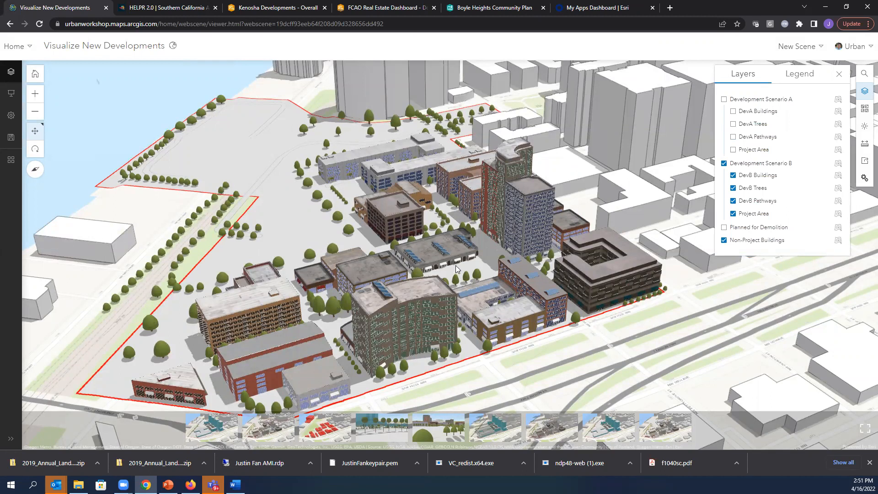
drag(456, 268, 518, 234)
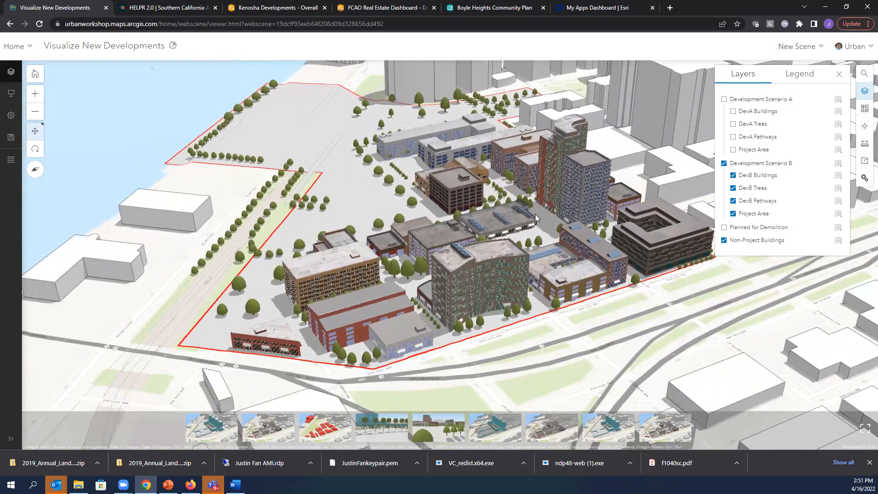
mouse_move(535, 214)
mouse_down()
mouse_move(525, 241)
mouse_move(547, 188)
mouse_move(542, 213)
mouse_up()
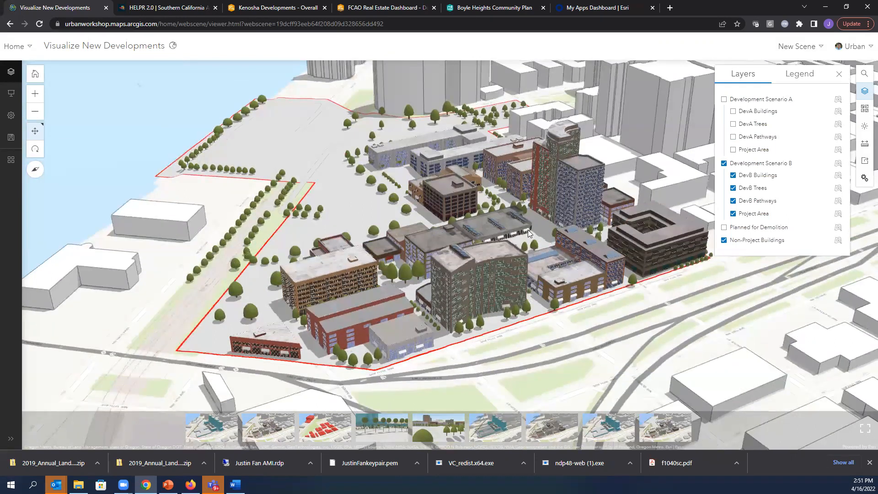
scroll(512, 251, down, 2)
scroll(513, 254, down, 2)
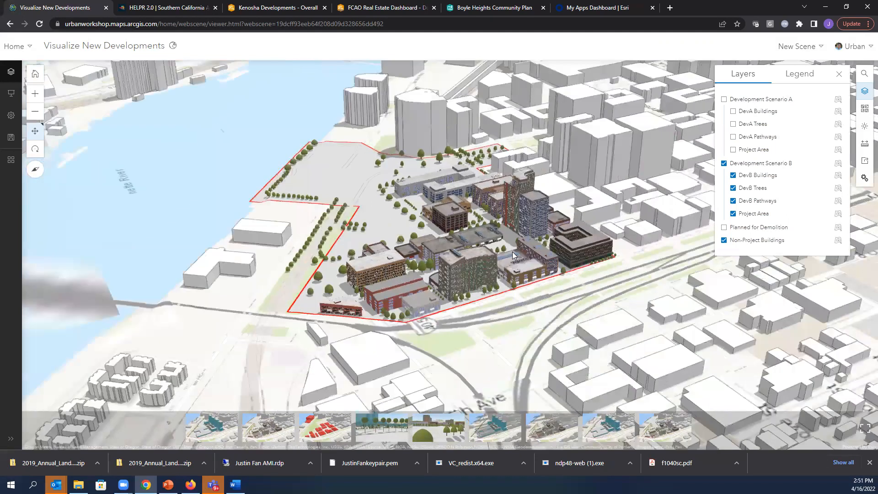
scroll(512, 251, up, 3)
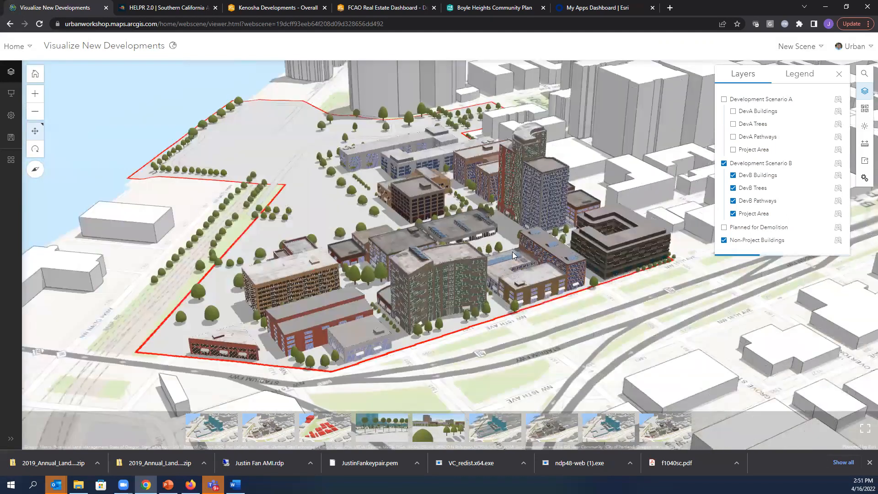
scroll(513, 251, up, 4)
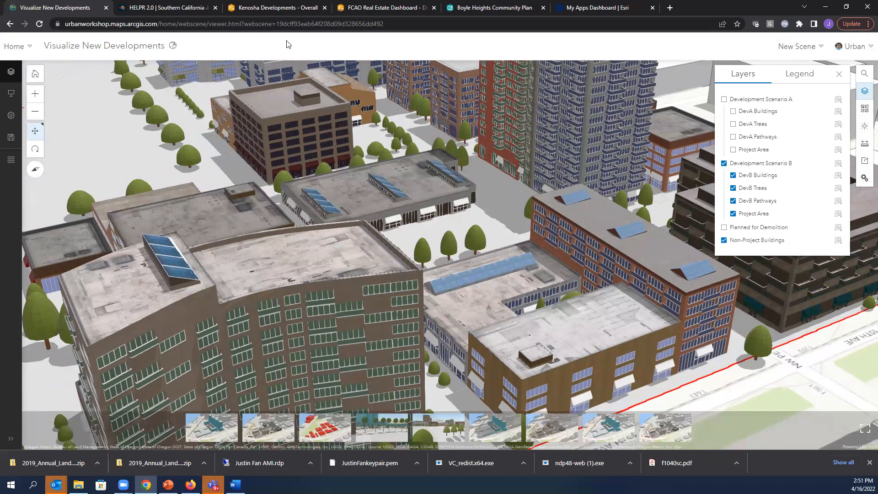
Step: Go from the scene to the Notebooks page and view the shared notebooks and the Esri sample notebooks
click(30, 49)
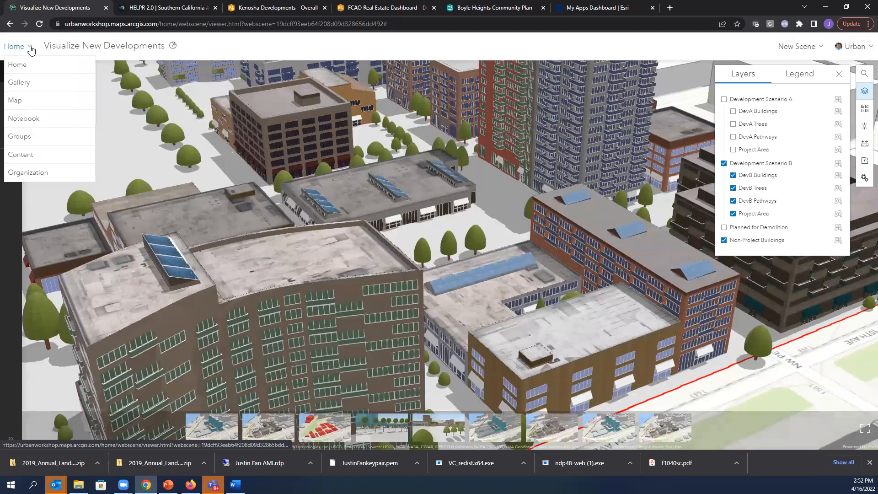
click(23, 119)
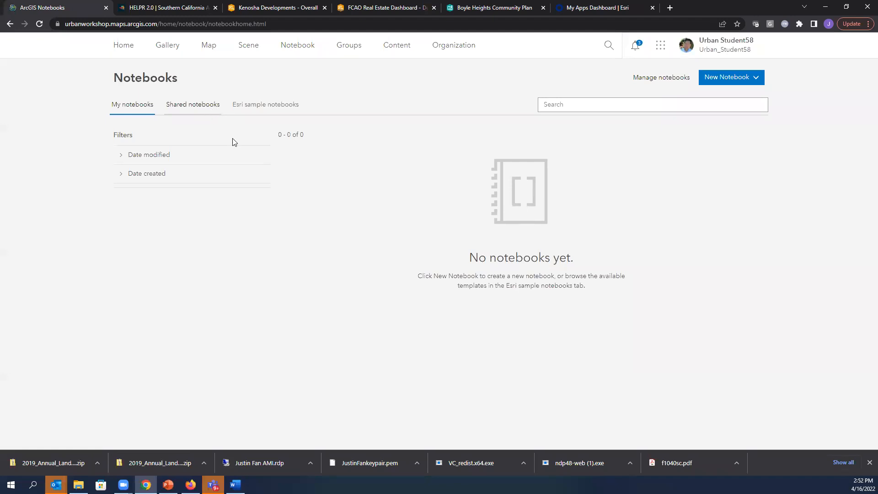
click(215, 110)
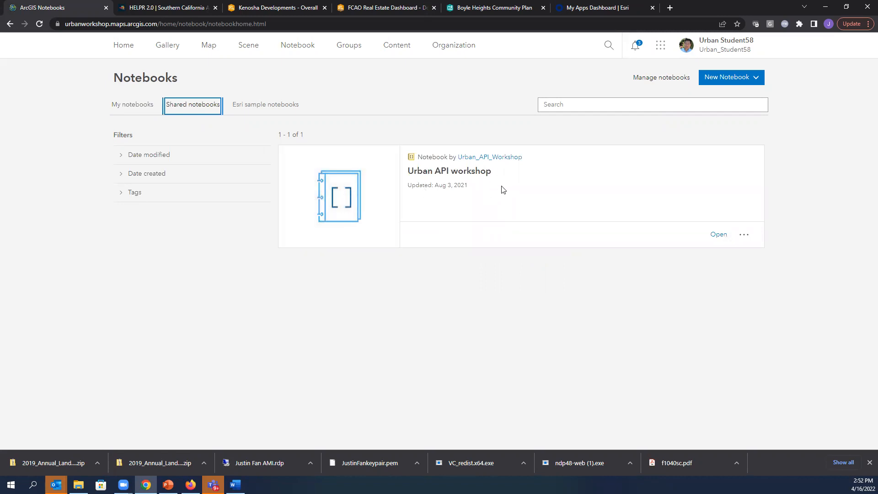
click(274, 109)
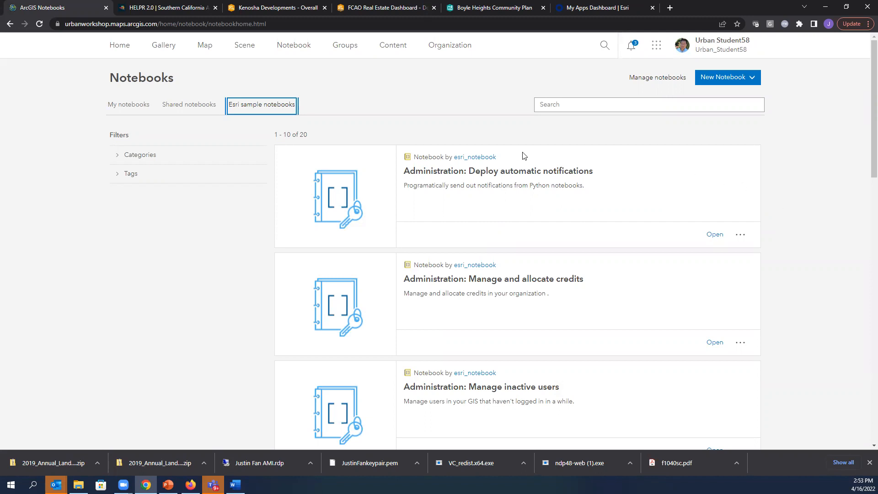
Step: Open the Groups page and look through the full list under My Groups
click(350, 47)
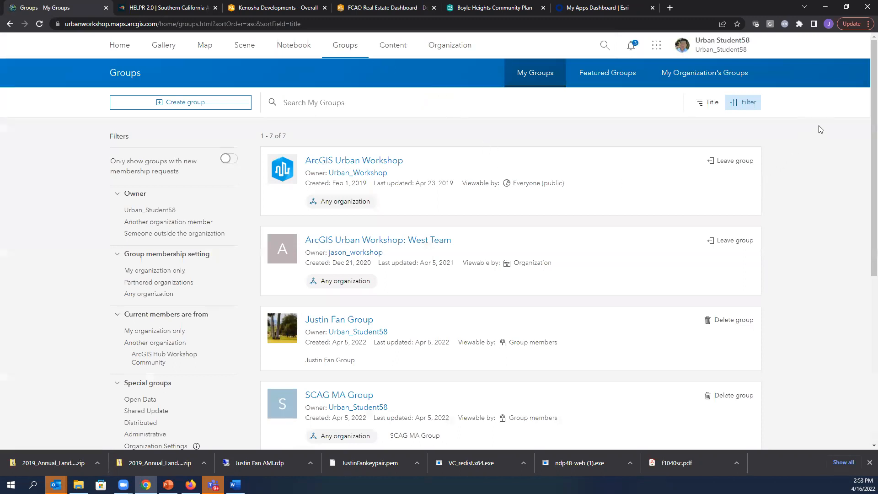
scroll(860, 137, down, 3)
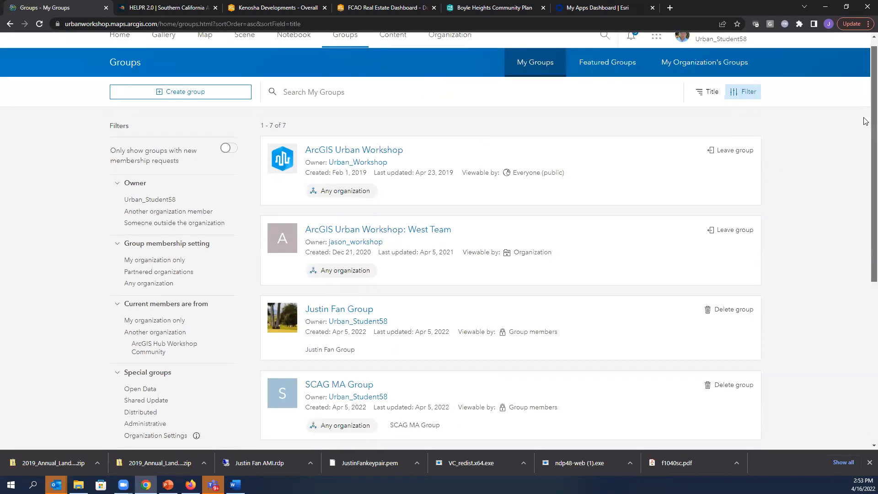
scroll(845, 190, down, 3)
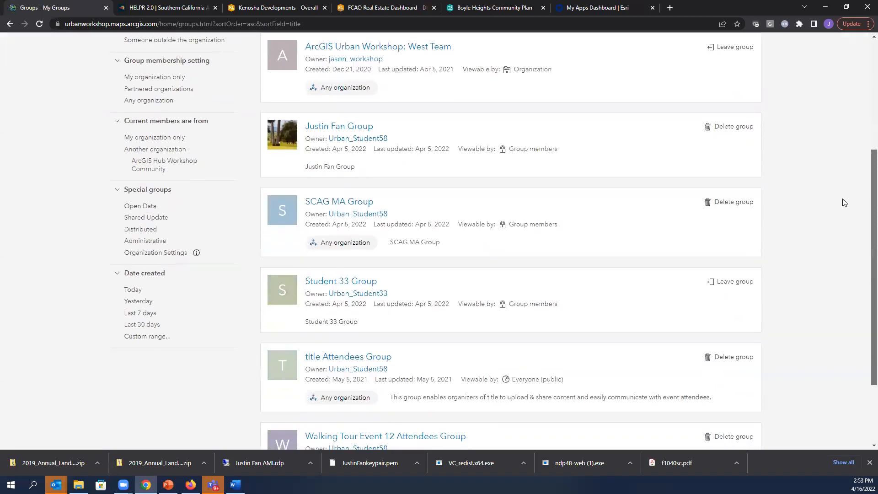
scroll(856, 207, up, 6)
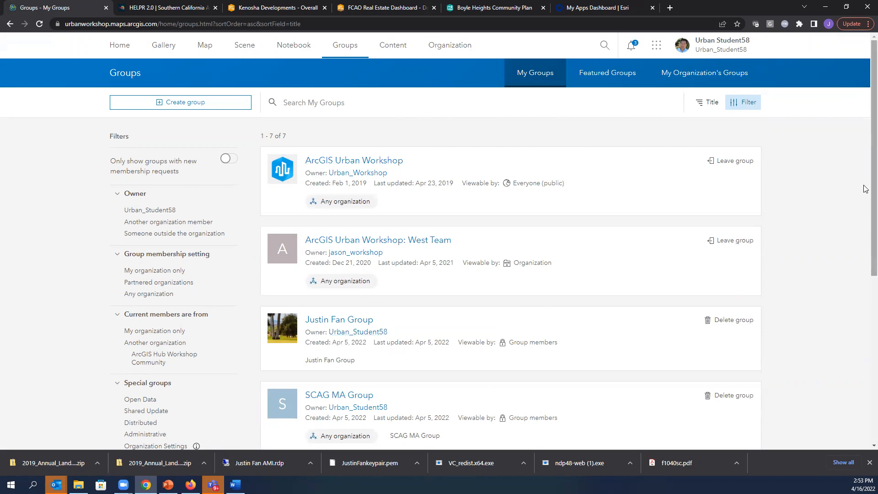
scroll(851, 205, down, 3)
scroll(846, 224, up, 3)
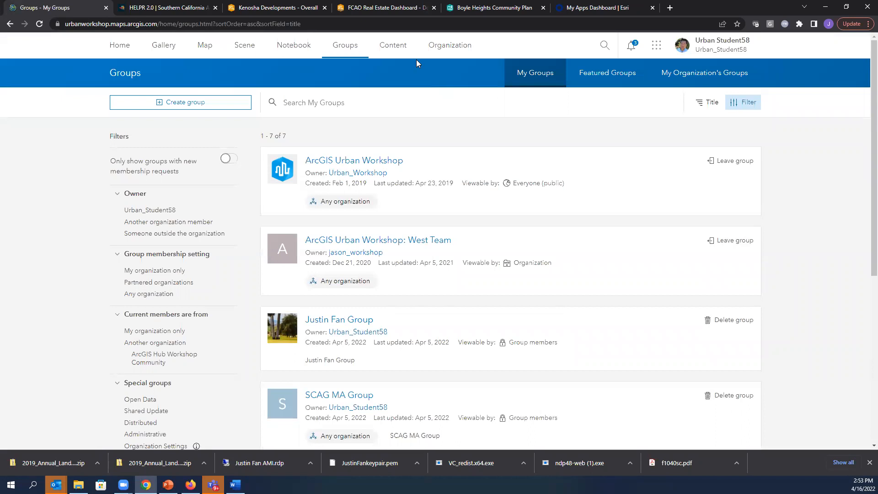
Step: View the My Content items, and switch to the PowerPoint slide show to present the "Prepare a data set" slide
click(401, 49)
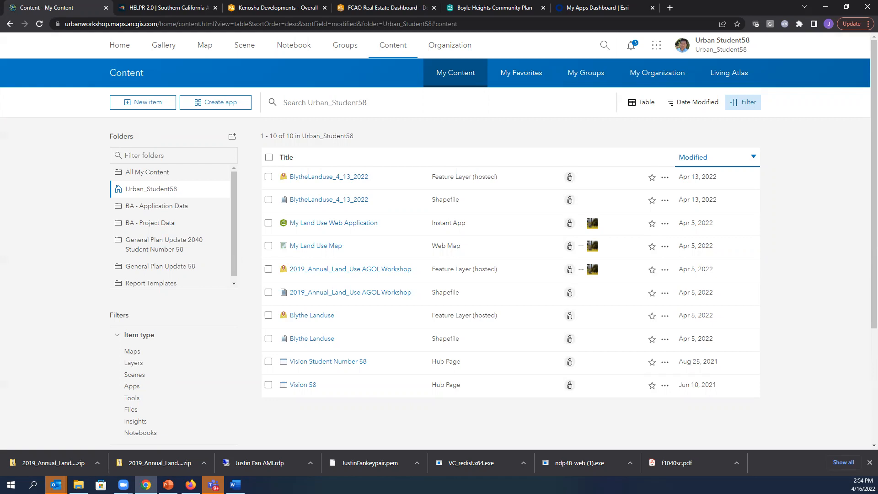
key(alt+Tab)
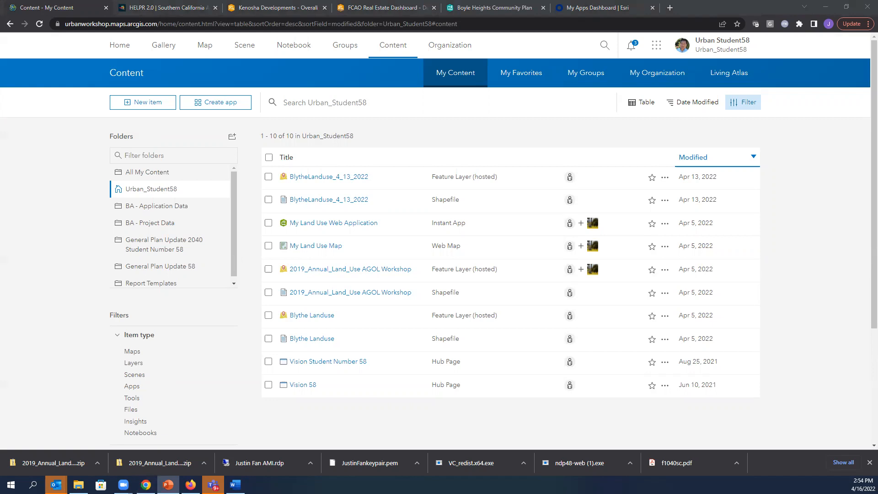
key(shift+F5)
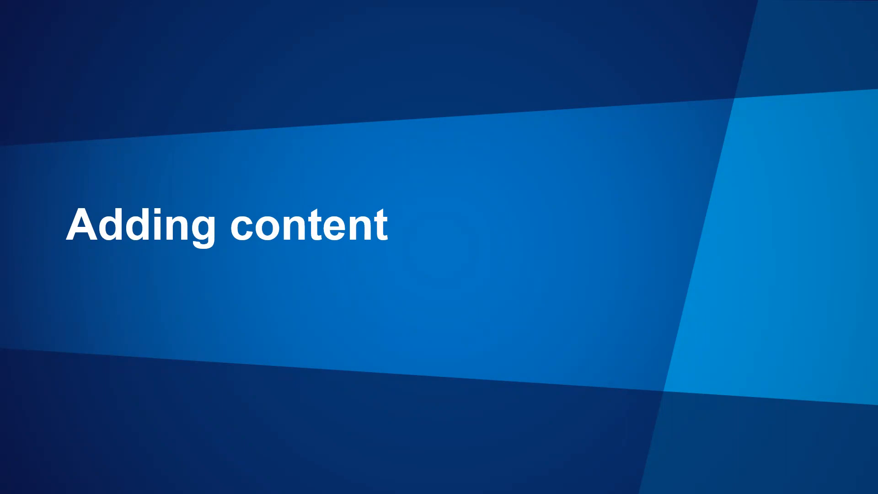
key(Right)
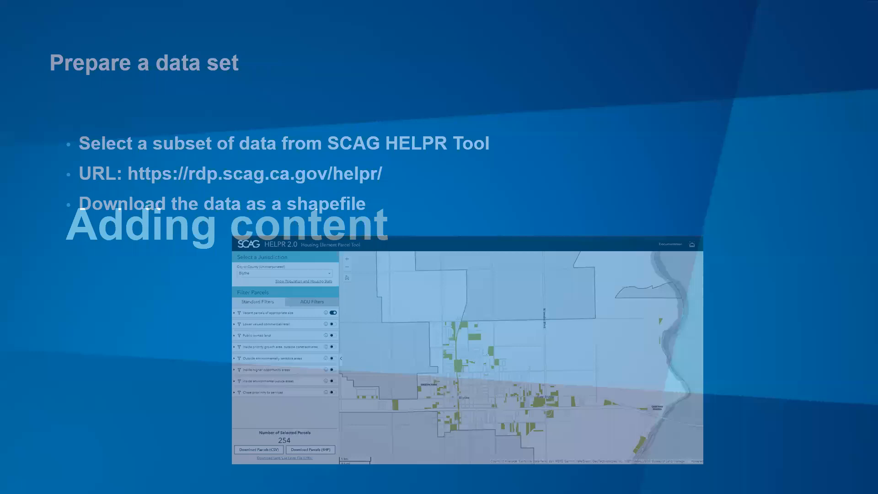
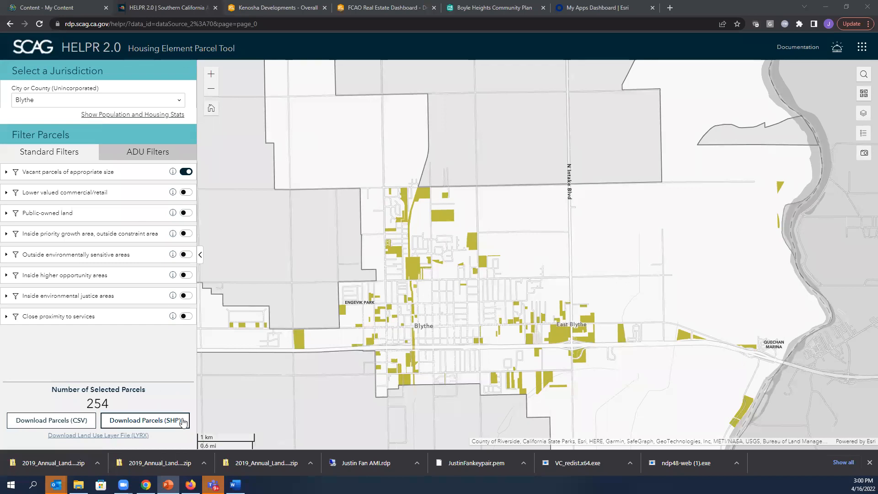
Step: Add 2019_Annual_Land_Use_4_16_2022.zip from the Downloads folder as a new My Content item, with the option to create a hosted feature layer
click(59, 9)
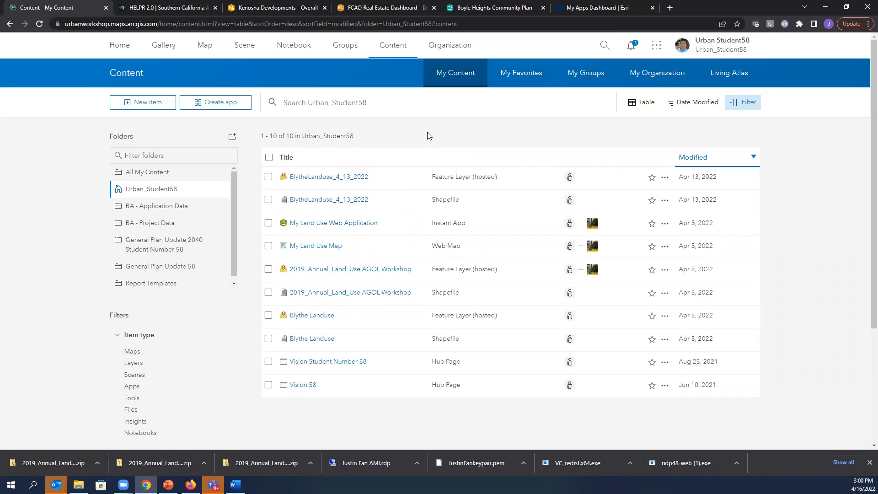
click(154, 107)
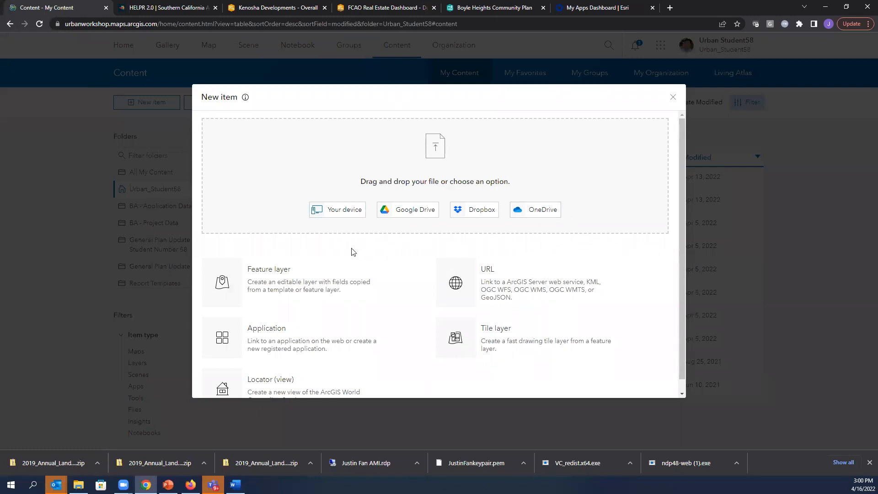
click(349, 212)
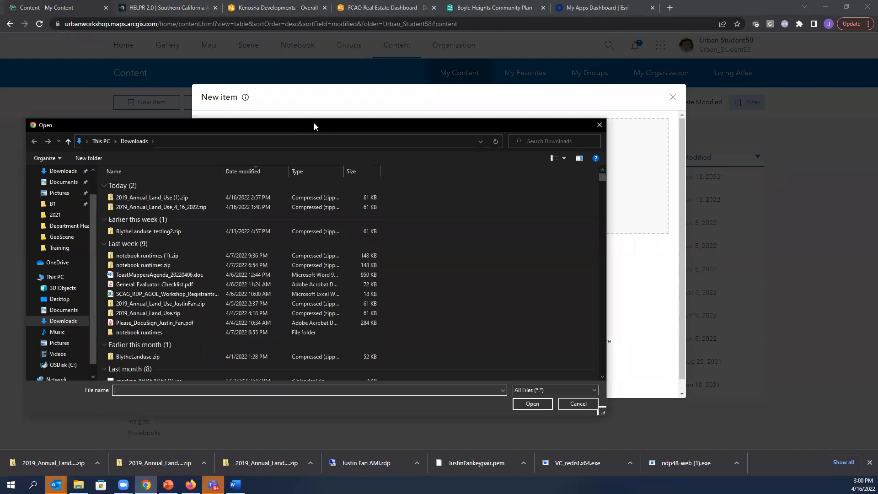
drag(313, 123, 338, 120)
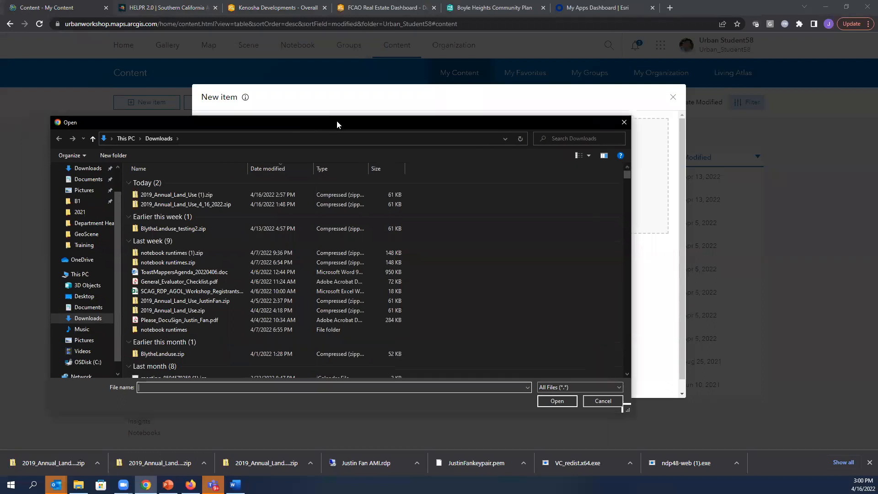
click(189, 205)
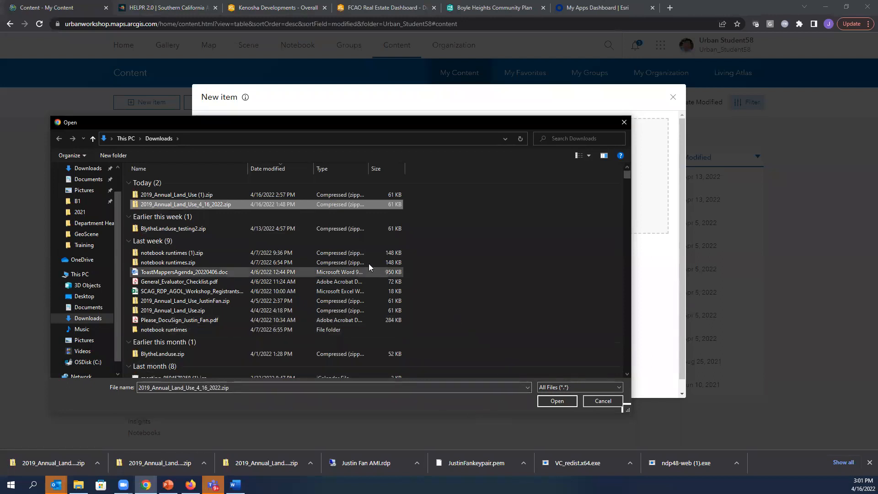
click(558, 402)
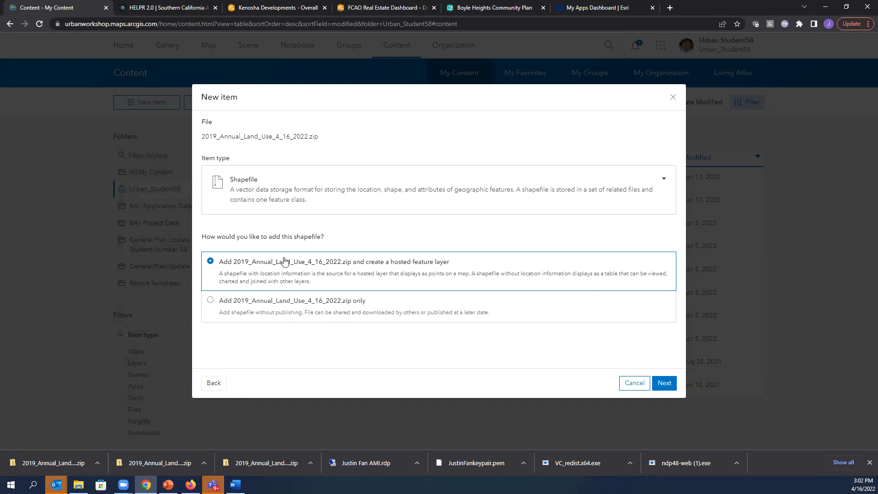
click(668, 385)
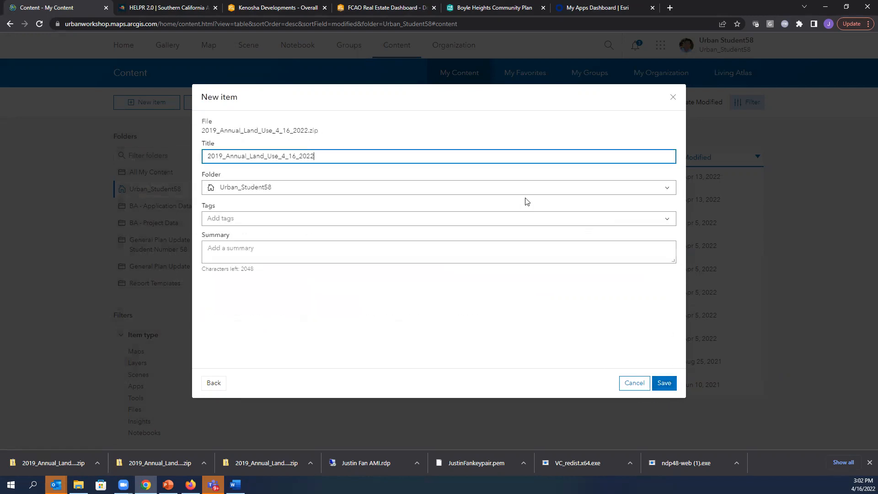
Step: Replace the new item's default title with "Blythe Parcel data layer"
drag(331, 152, 207, 156)
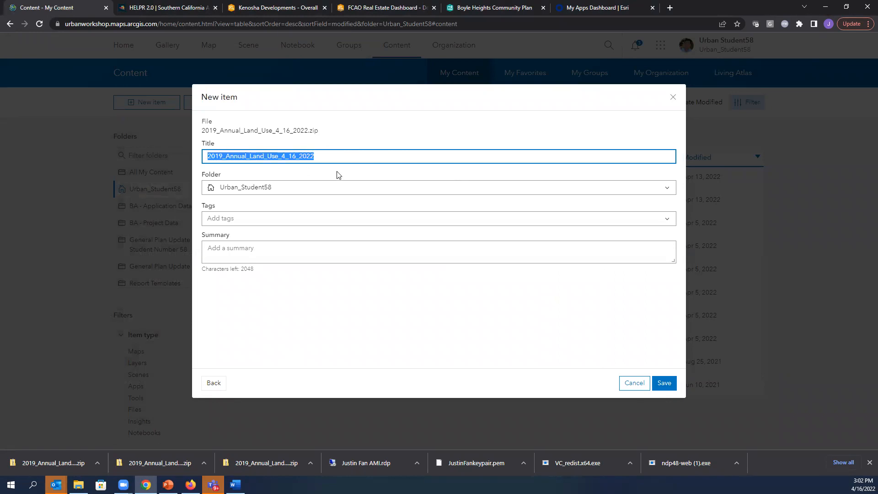
text(B)
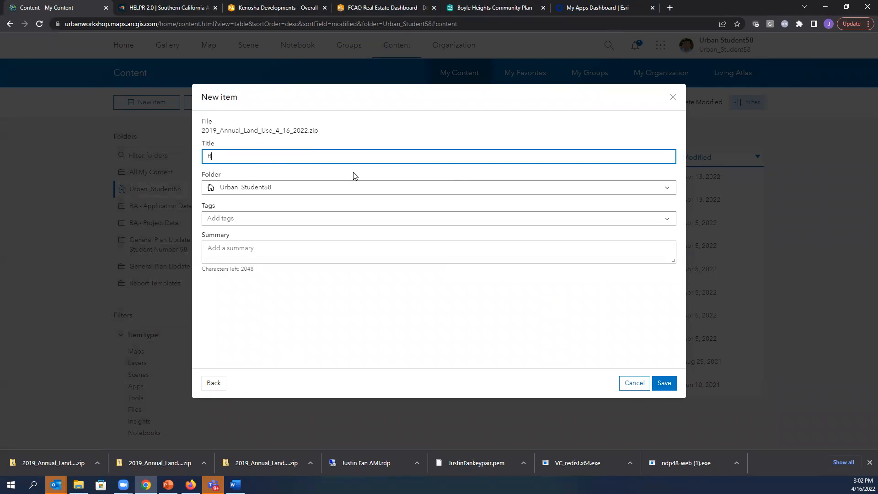
text(lythe)
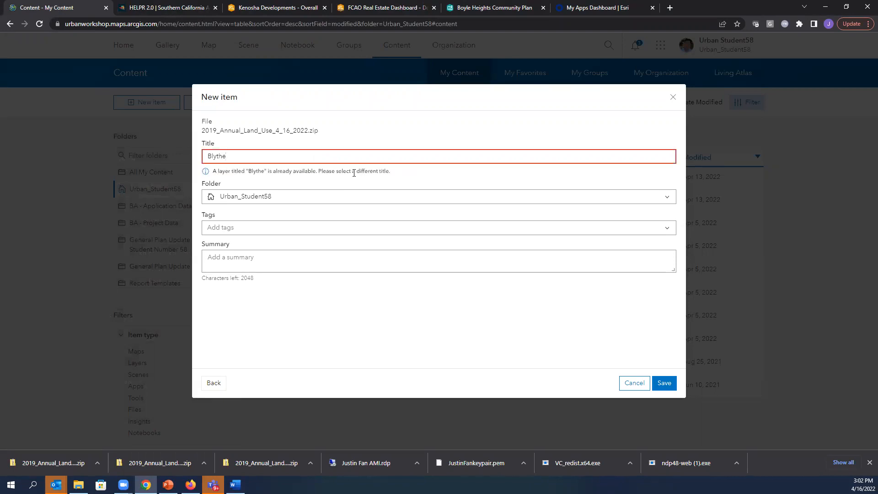
text( Parcel)
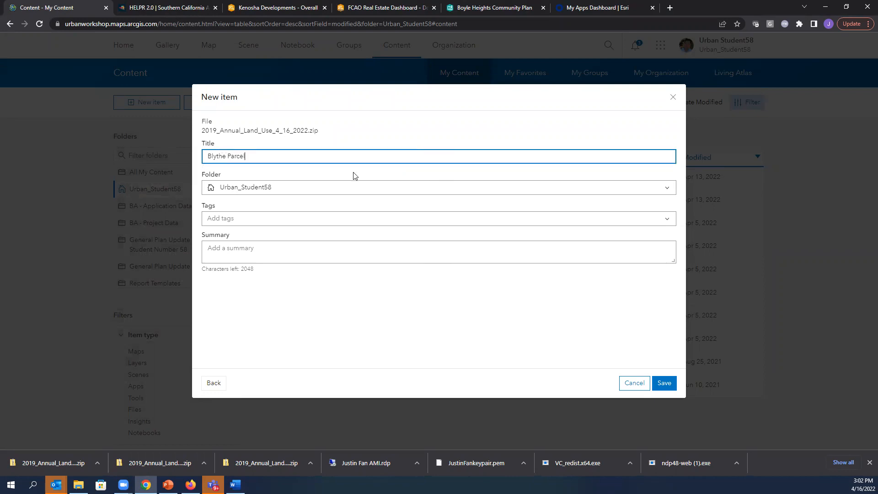
text( data layer)
Step: Copy the item's title and enter it as the tag "Blythe Parcel data layer"
triple_click(255, 147)
key(ctrl+c)
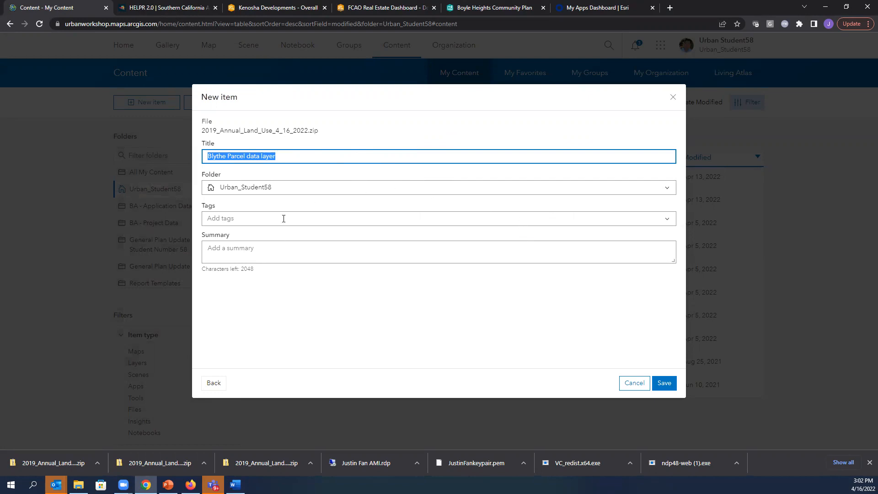
click(245, 219)
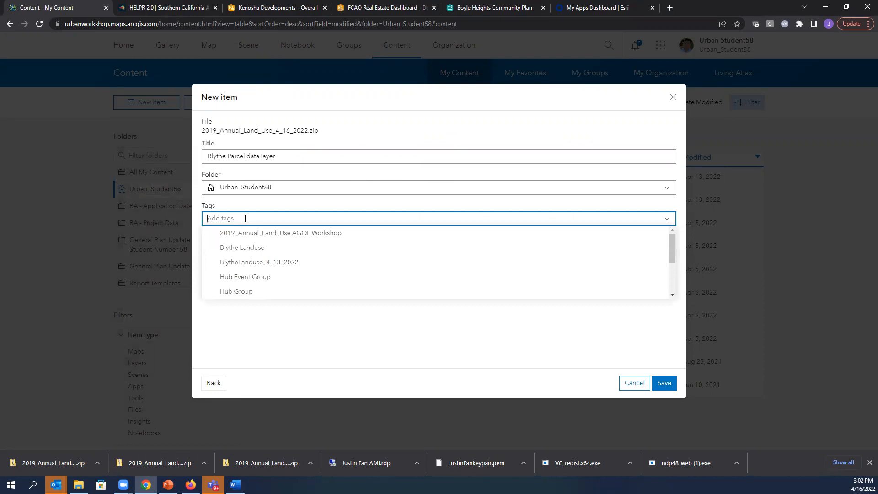
key(ctrl+v)
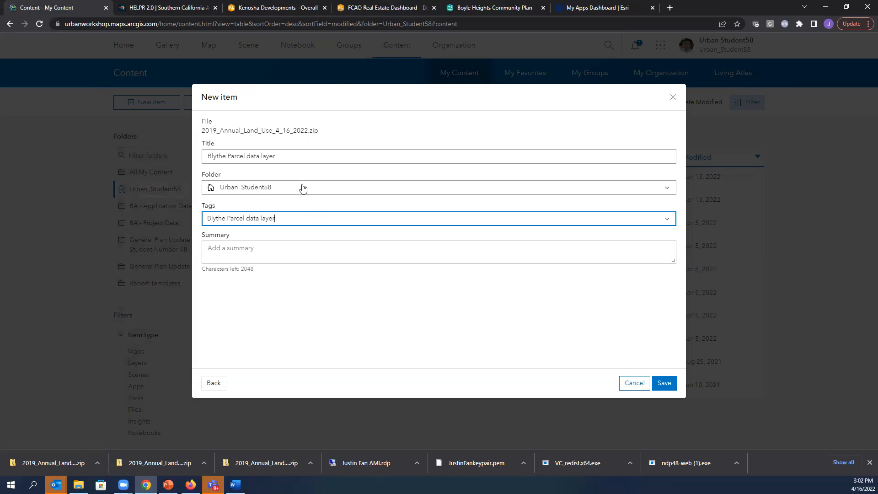
Step: Keep the item in the account's home folder and save it with the summary "Blythe Parcel data layer"
click(669, 190)
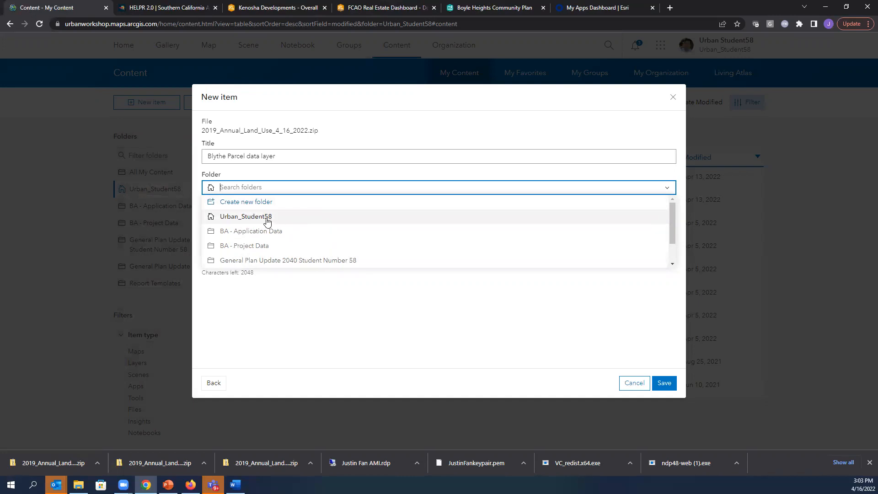
click(269, 219)
click(664, 190)
click(249, 216)
click(267, 255)
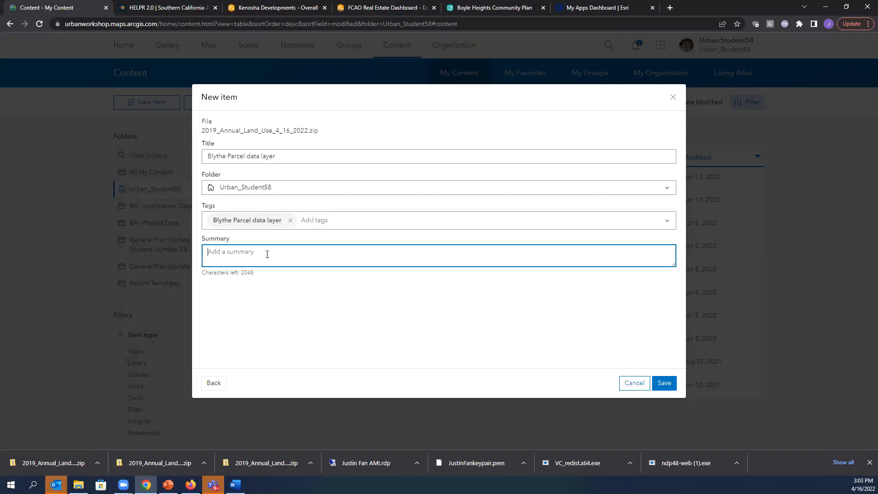
key(ctrl+v)
click(666, 384)
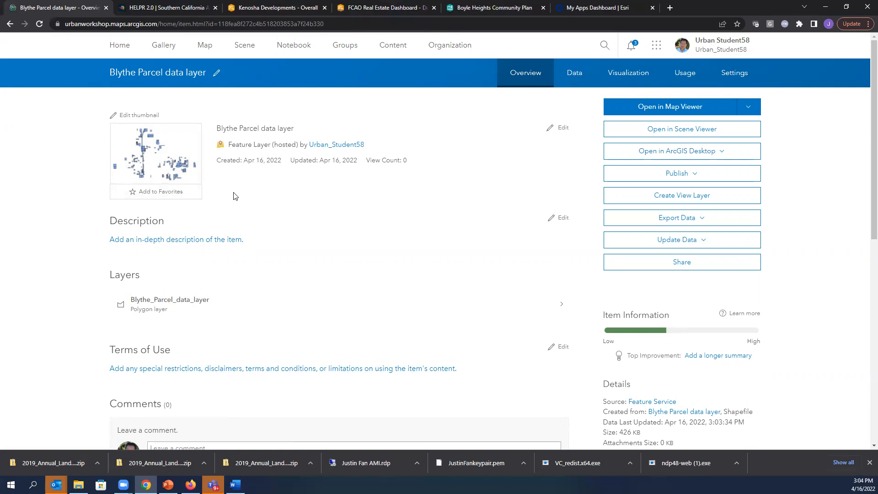
Step: Start uploading a new thumbnail image for the layer and browse to the folder c:\data\clients\scag\rdp\training
click(144, 117)
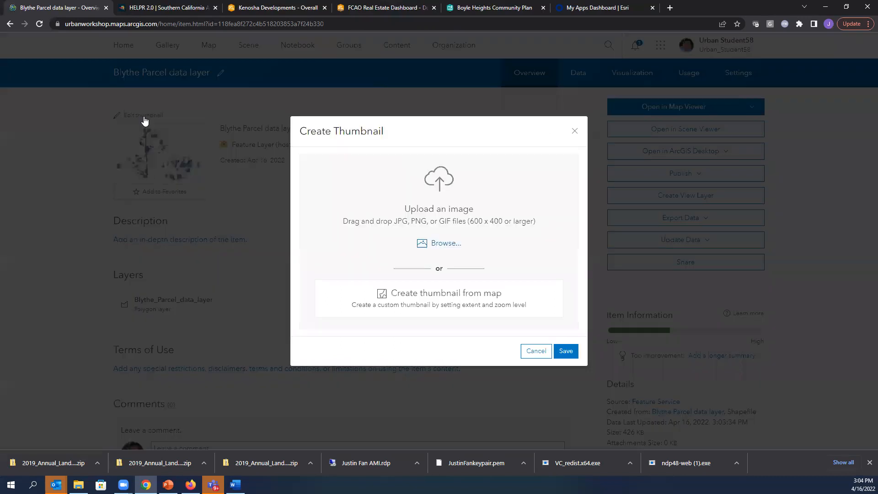
click(445, 243)
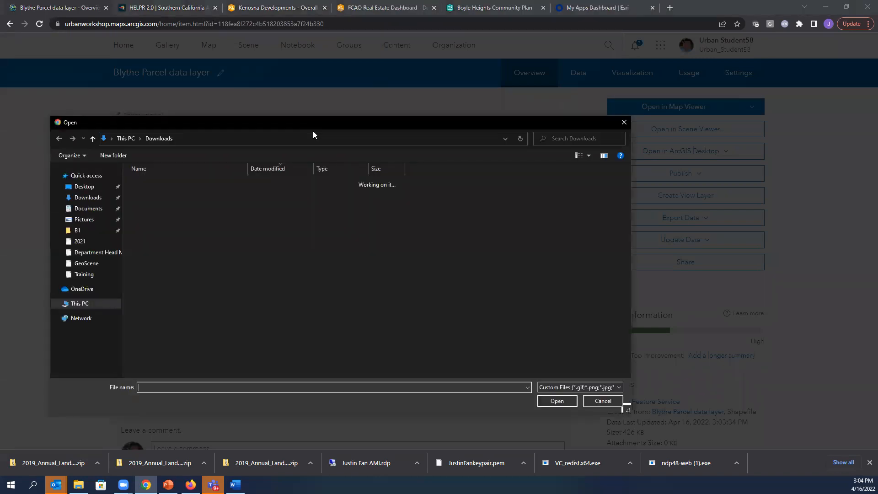
click(241, 138)
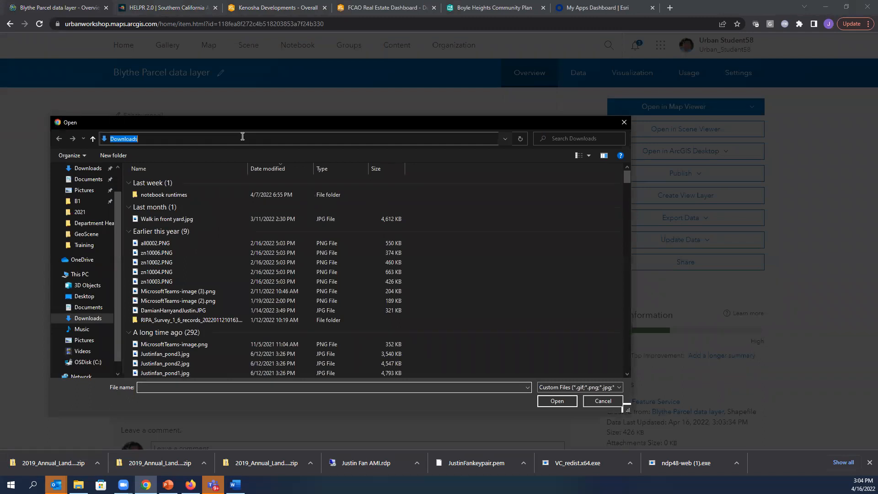
text(c)
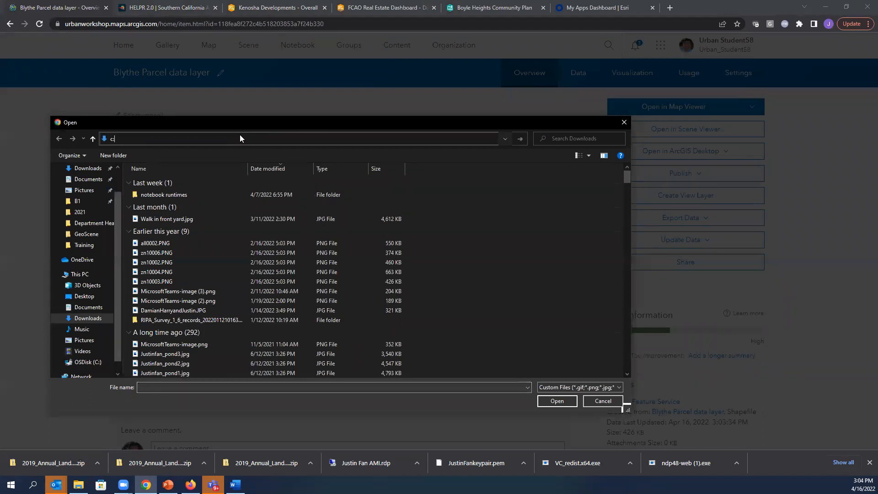
text(:\data)
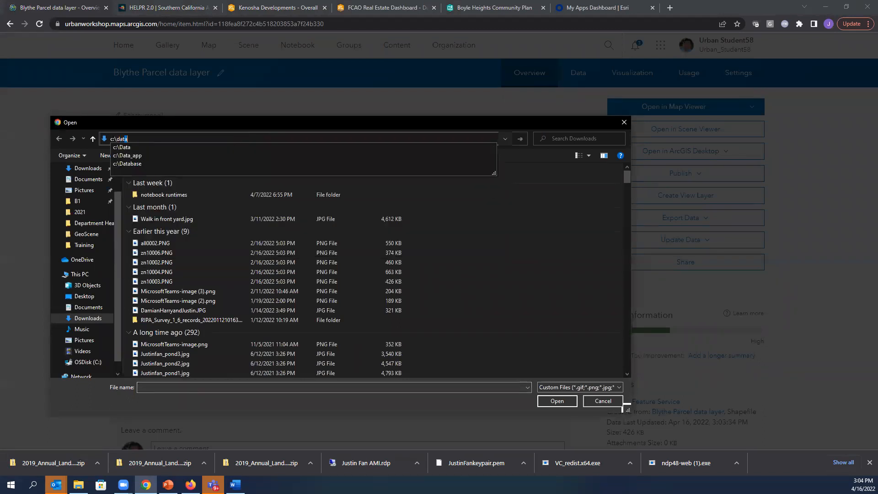
text(\clients)
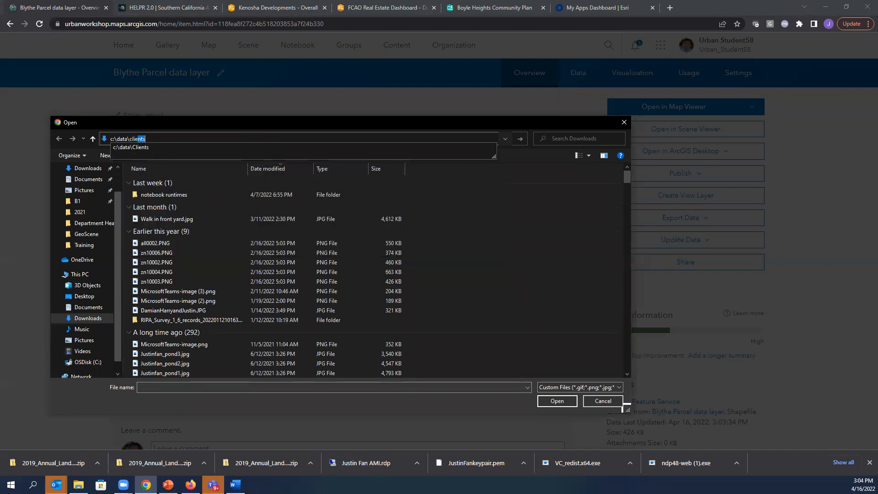
text(\)
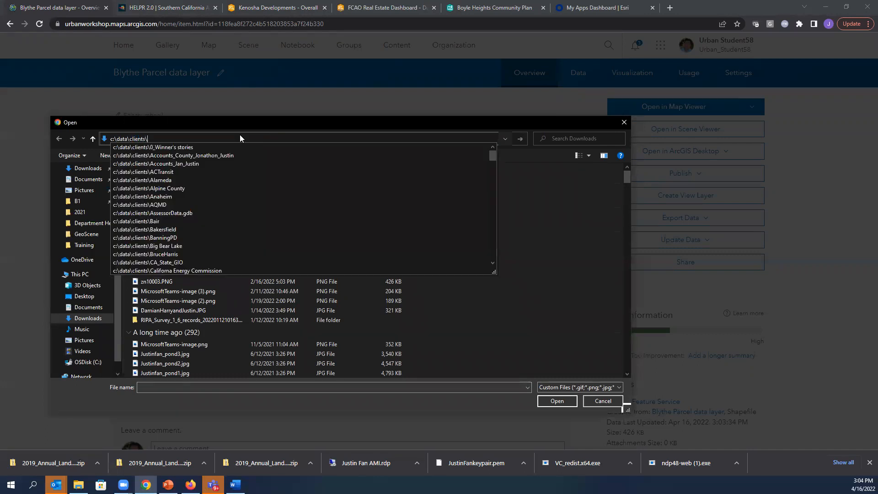
text(scag\rdp\training)
key(Return)
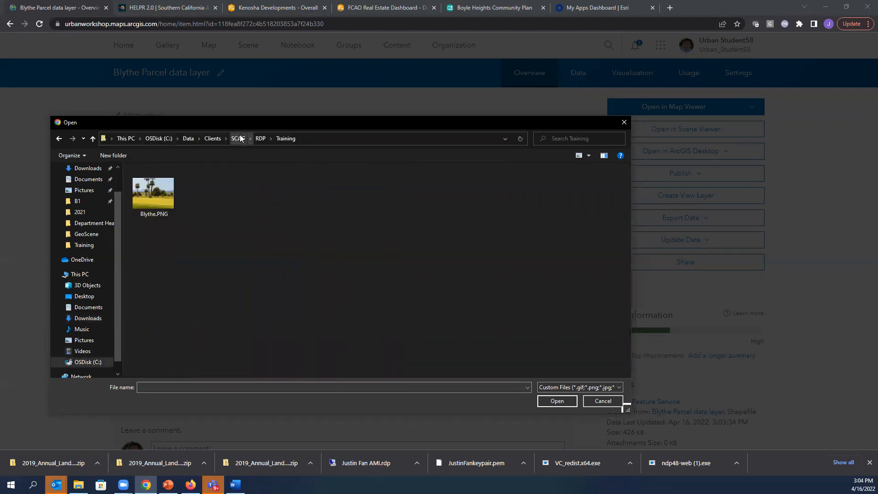
Step: Use Blythe.PNG as the layer's thumbnail, zoomed in on the palm trees, and save it
click(160, 197)
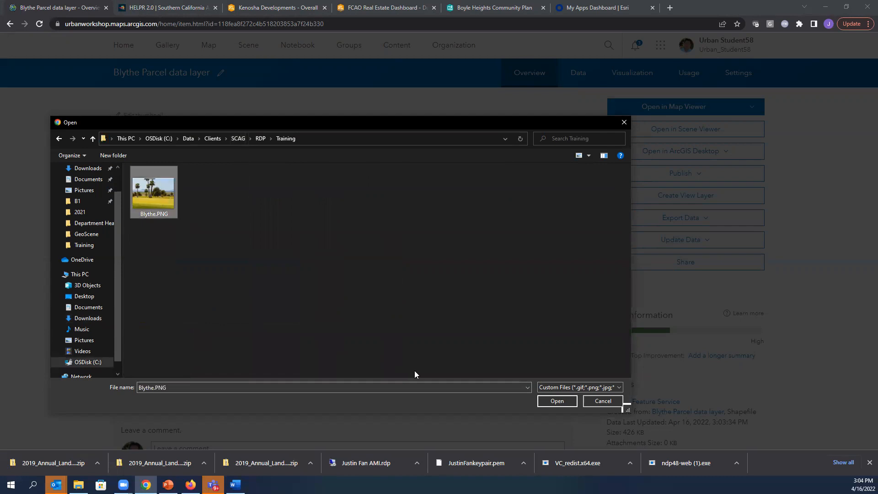
click(555, 401)
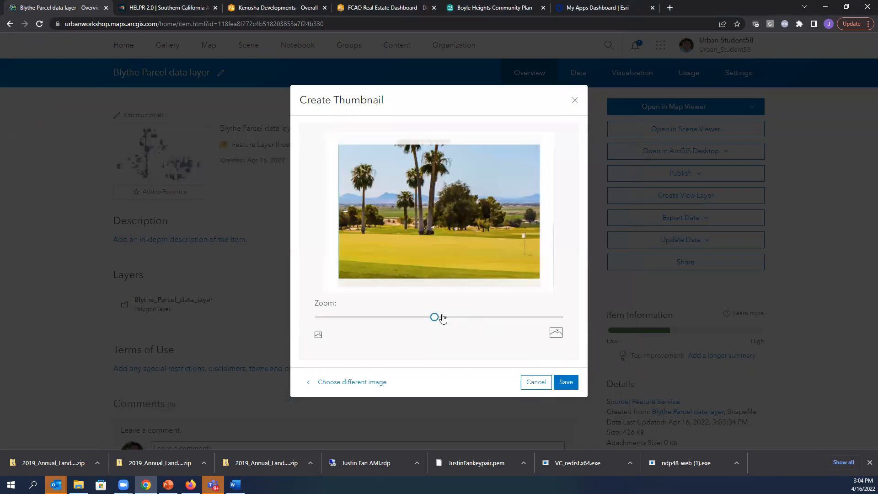
drag(435, 318, 452, 323)
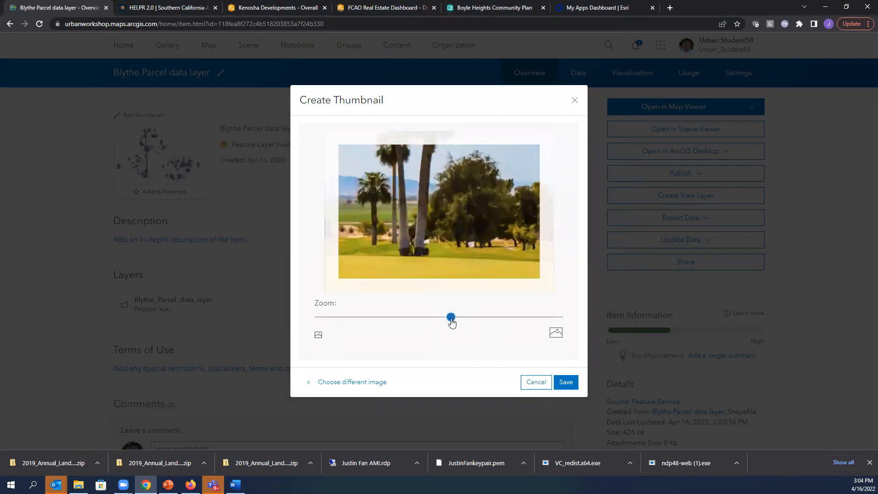
click(568, 383)
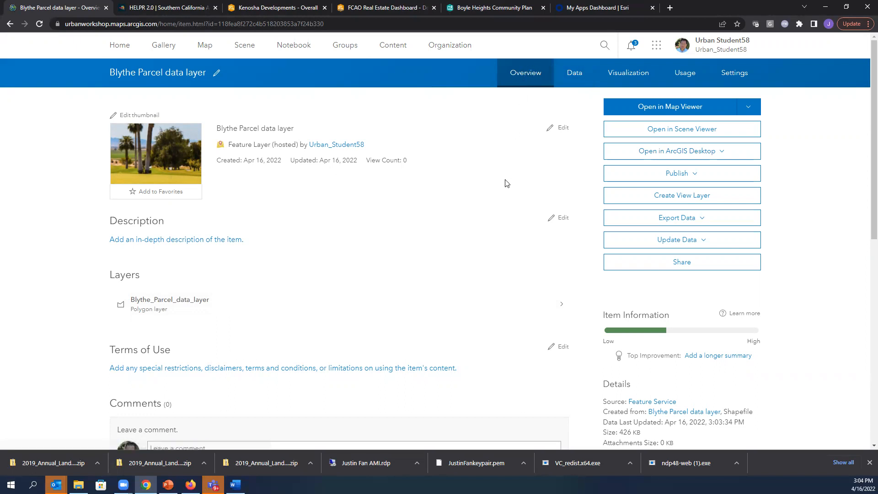
Step: Look over the layer's overview details and browse the parcel records in its data table
scroll(506, 183, down, 4)
scroll(505, 184, up, 3)
scroll(505, 184, up, 1)
click(576, 73)
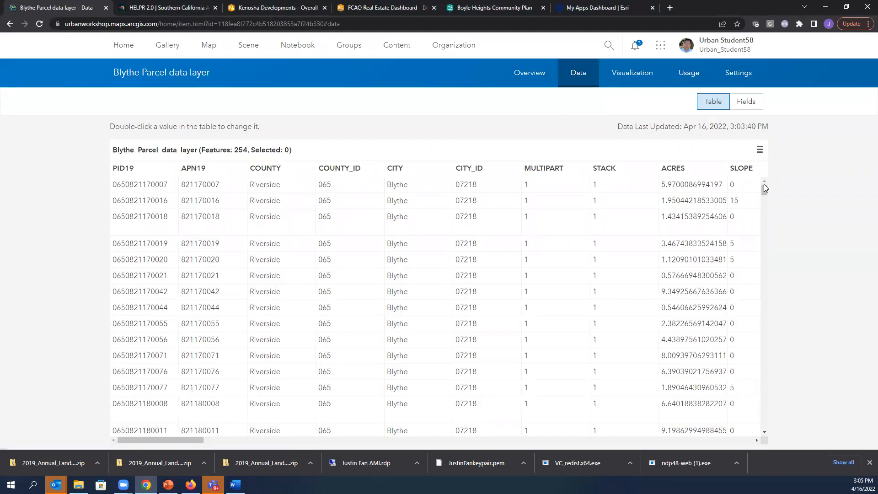
scroll(766, 190, down, 5)
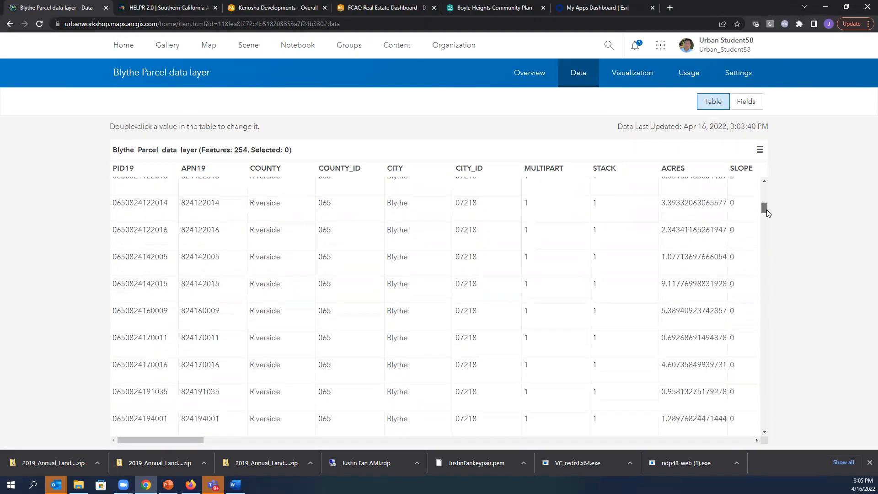
scroll(767, 206, up, 5)
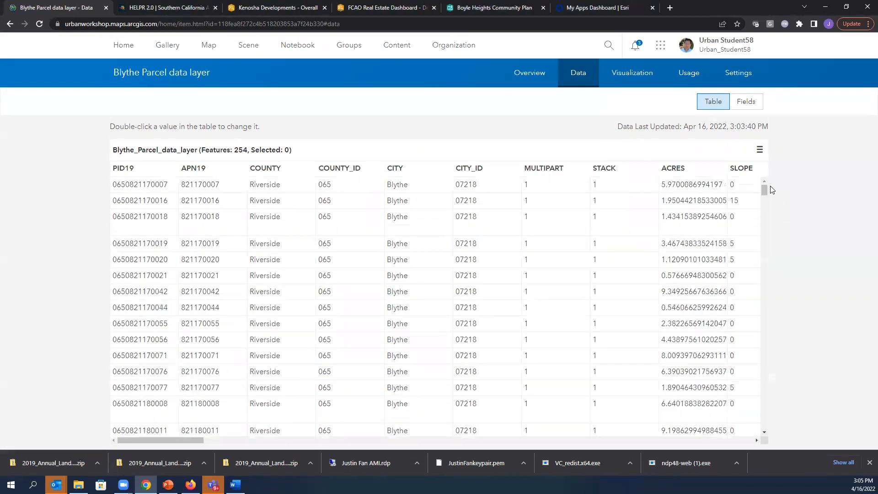
Step: Examine the parcels around Blythe up close on the layer's visualization map and view its usage details
click(631, 76)
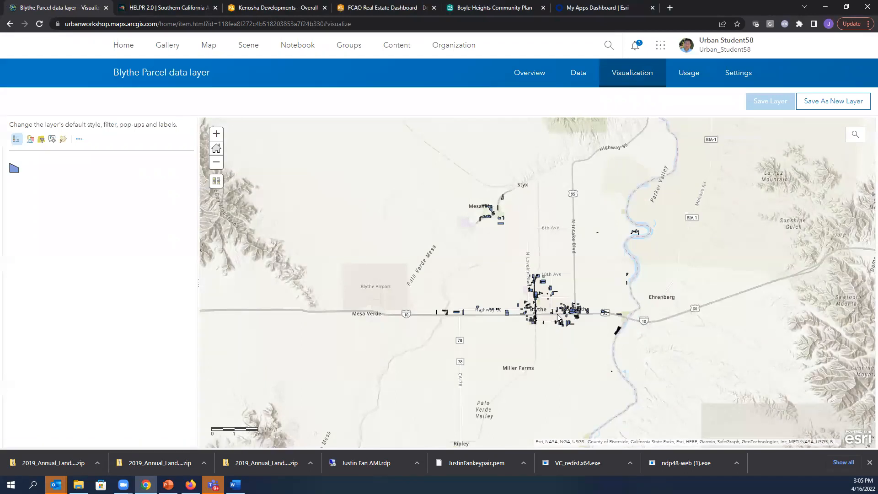
scroll(558, 313, up, 2)
scroll(557, 314, up, 3)
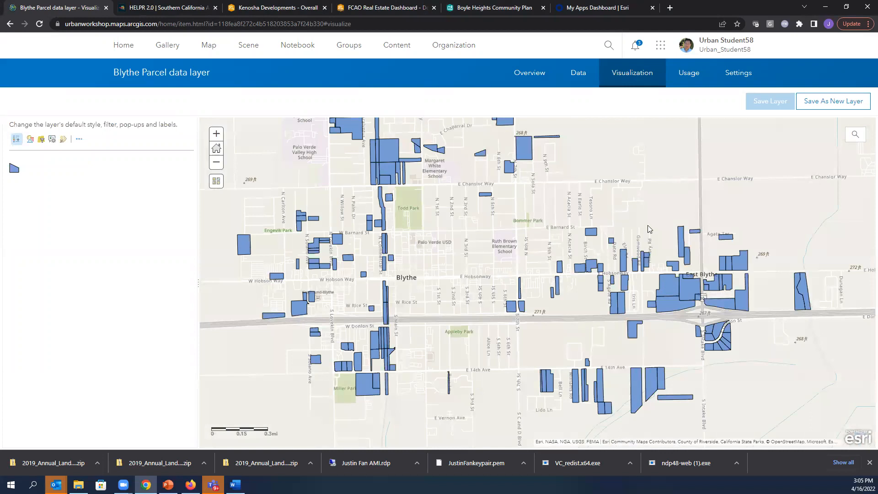
click(694, 79)
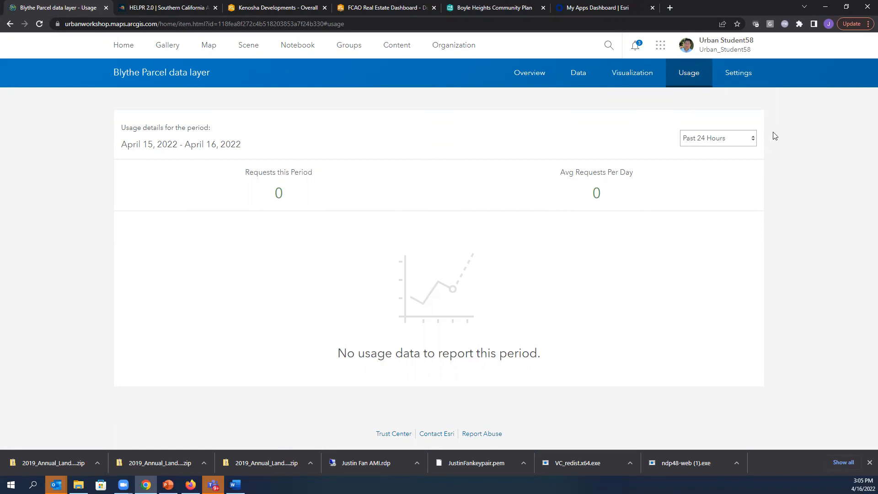
Step: Enable editing on the Blythe Parcel data hosted feature layer, allowing add, delete and update of attributes and geometry, and save the settings
click(738, 78)
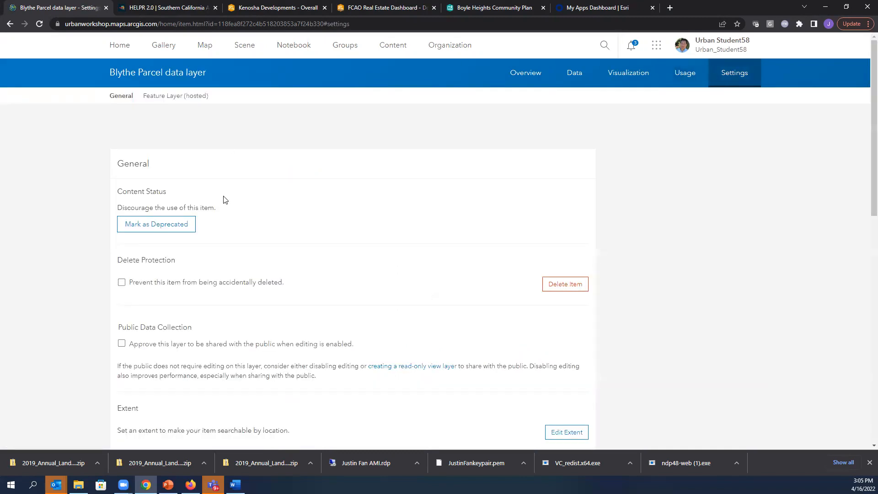
scroll(224, 200, down, 6)
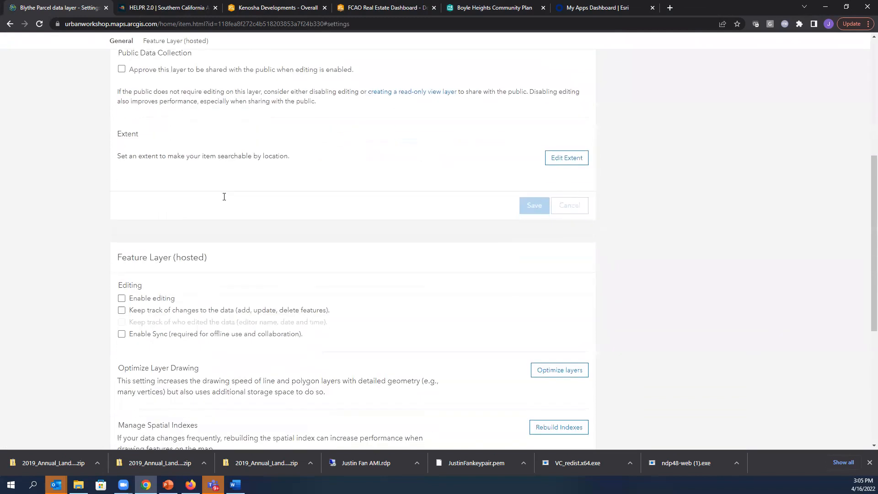
scroll(224, 197, down, 4)
click(121, 117)
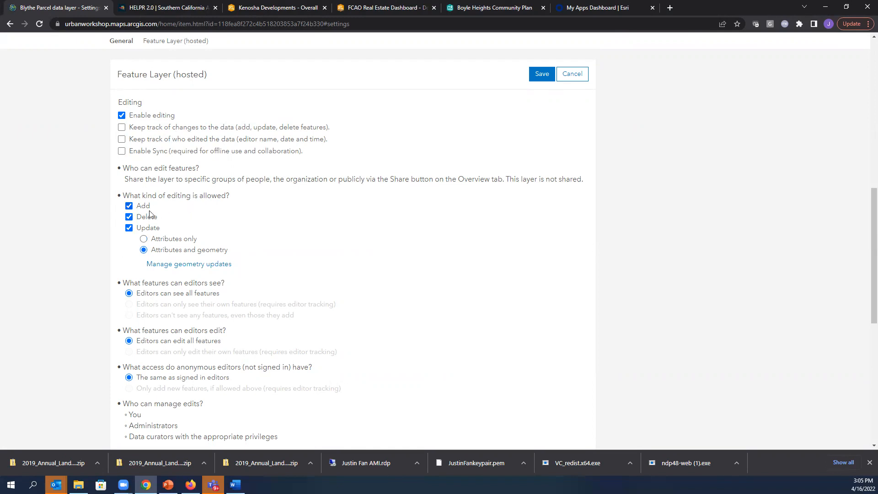
scroll(378, 310, down, 7)
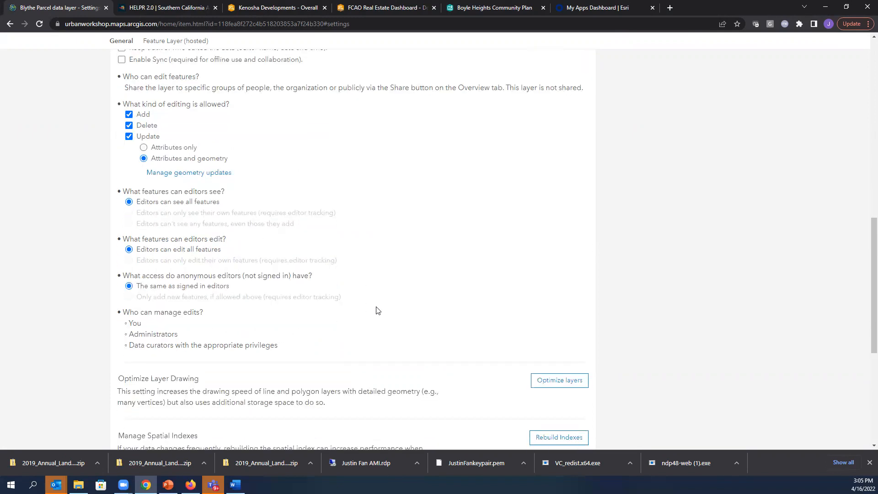
scroll(420, 381, down, 1)
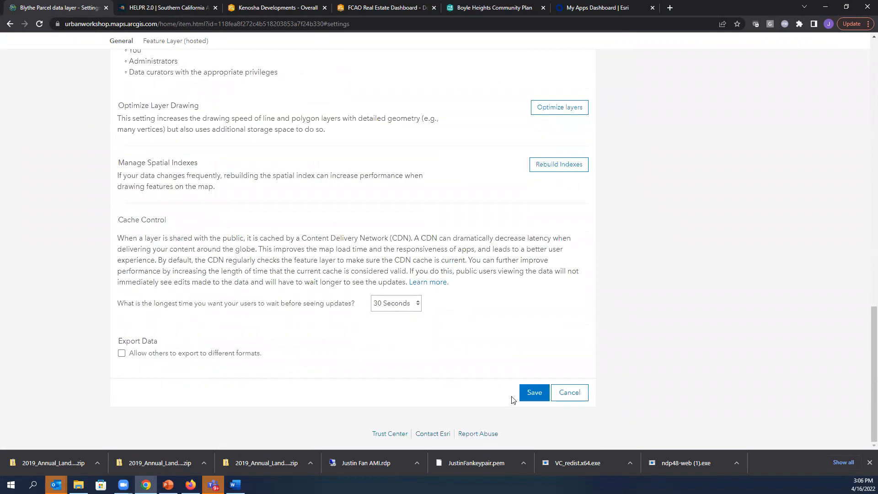
click(535, 393)
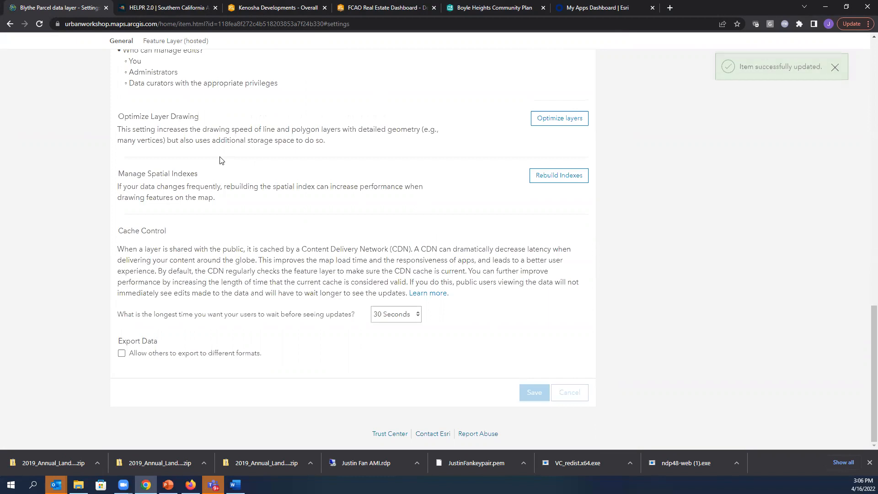
scroll(827, 268, up, 20)
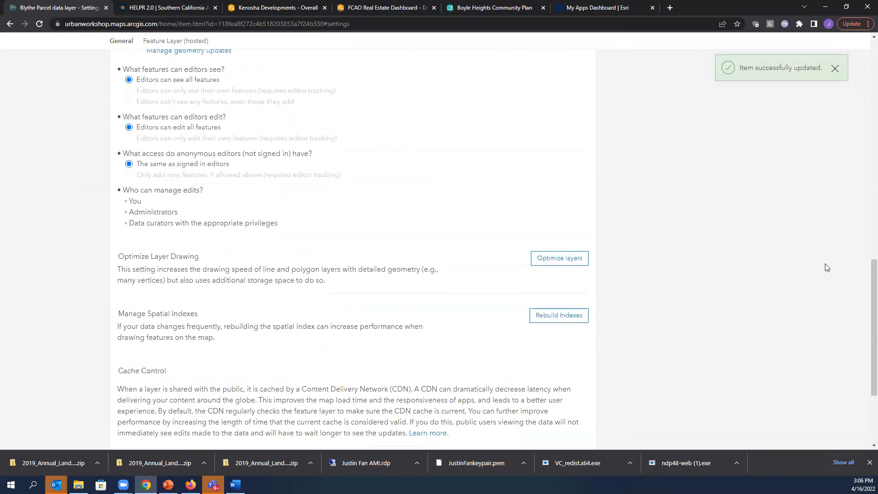
scroll(827, 265, up, 1)
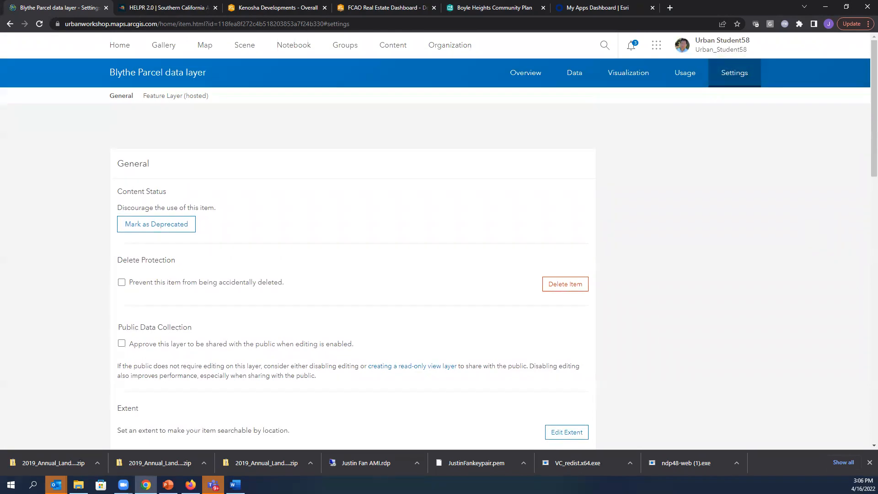
key(alt+Tab)
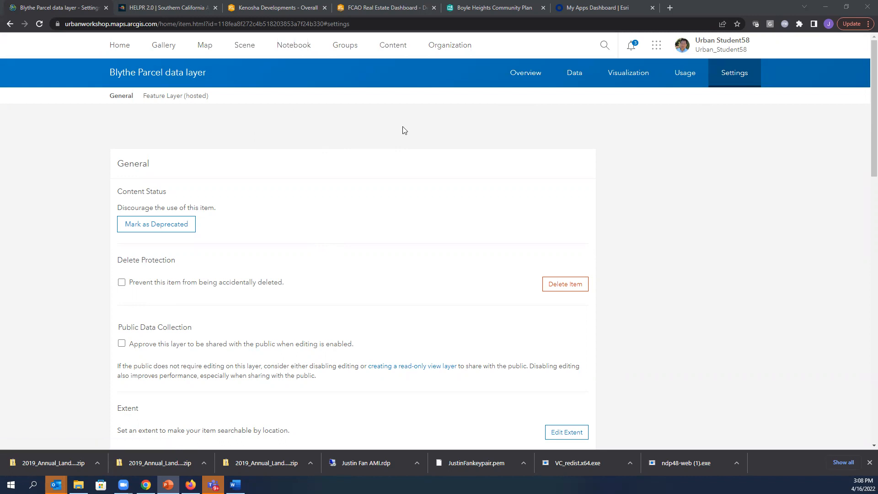
Step: Open the Blythe Parcel data layer from its overview in Map Viewer and zoom in on the parcels around Blythe
click(530, 80)
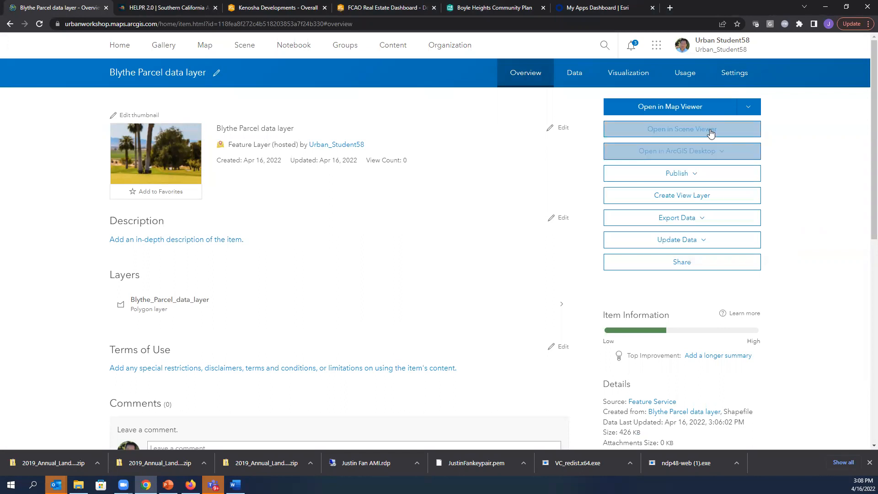
click(679, 114)
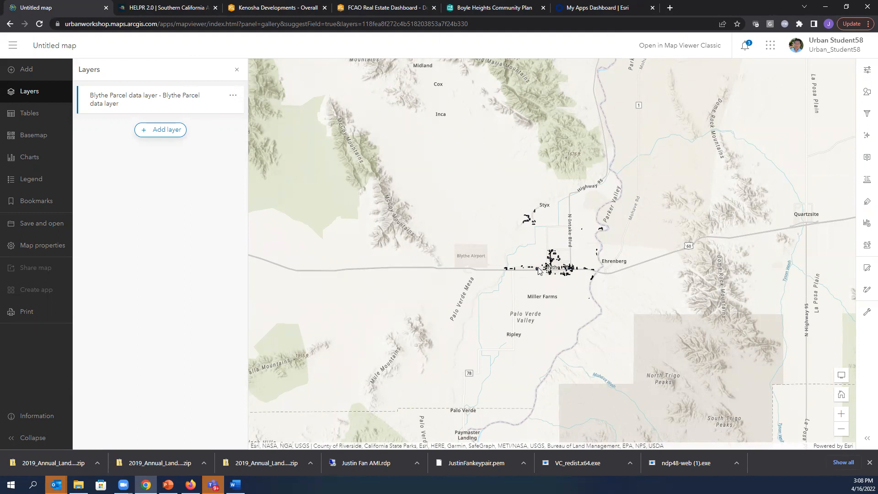
scroll(540, 266, up, 1)
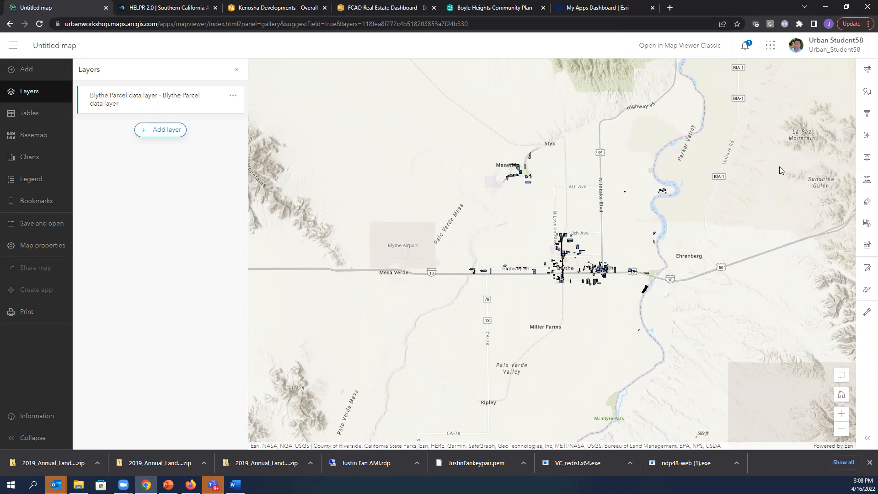
scroll(603, 273, up, 5)
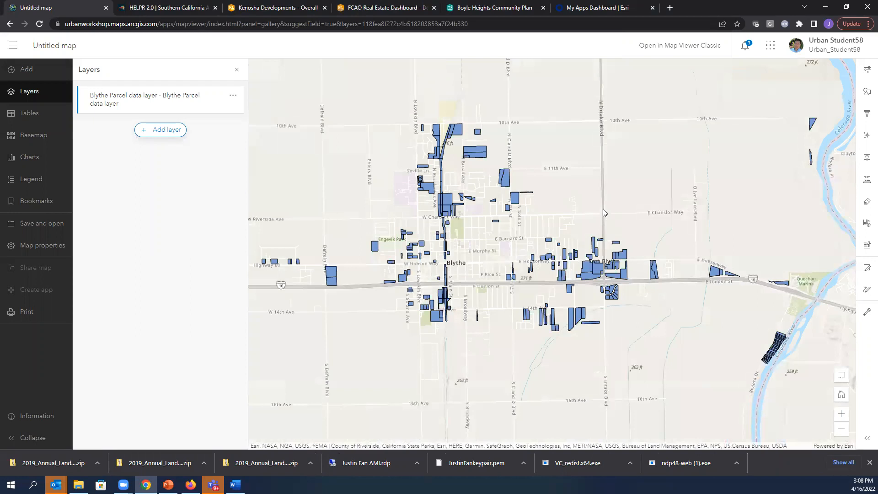
drag(603, 207, 566, 255)
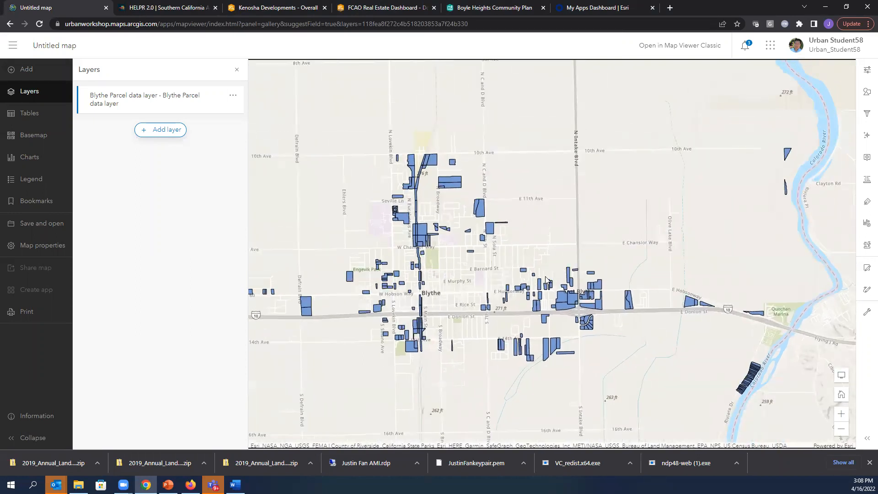
scroll(545, 279, up, 4)
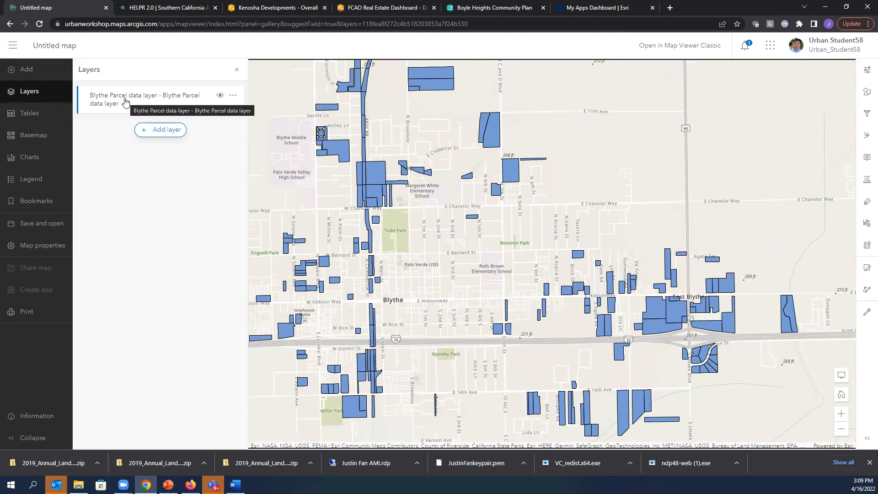
Step: Rename the parcel layer in the map to "Blythe Parcel data layer"
click(126, 102)
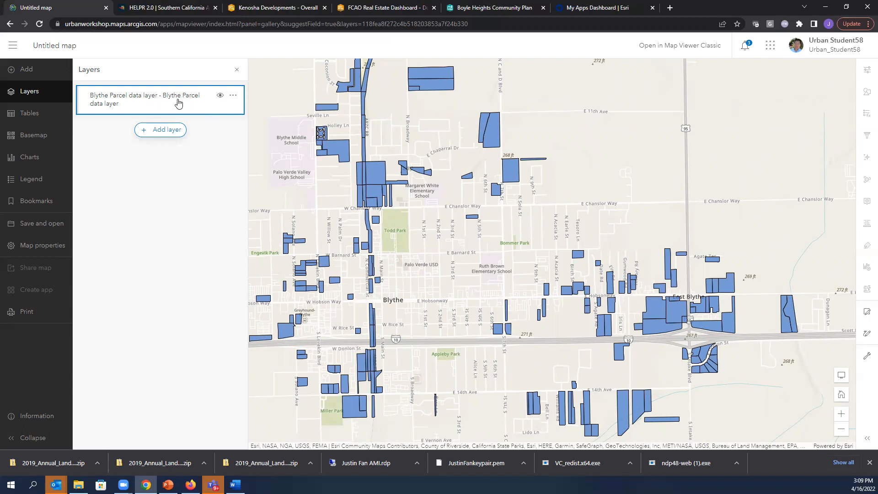
click(233, 97)
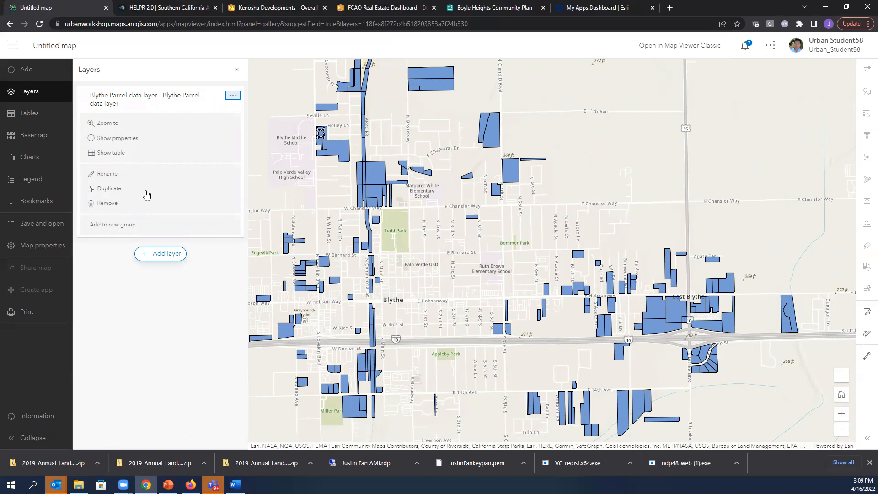
click(107, 176)
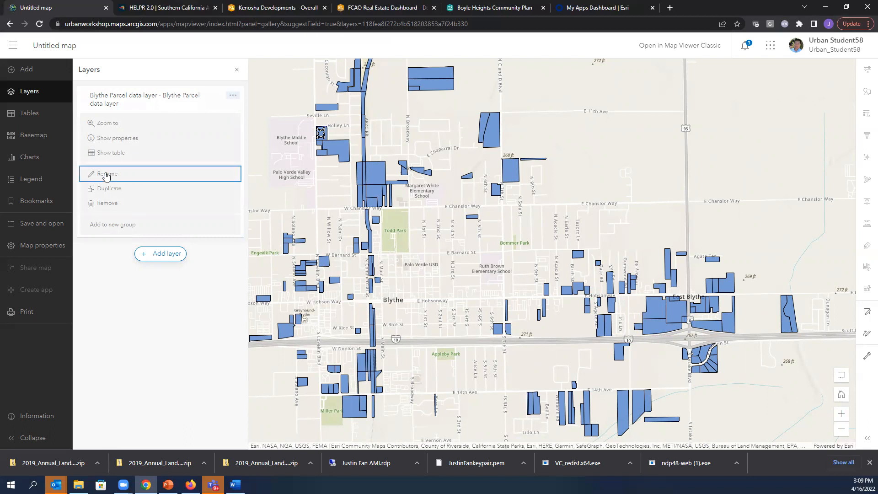
drag(230, 139, 164, 127)
key(BackSpace)
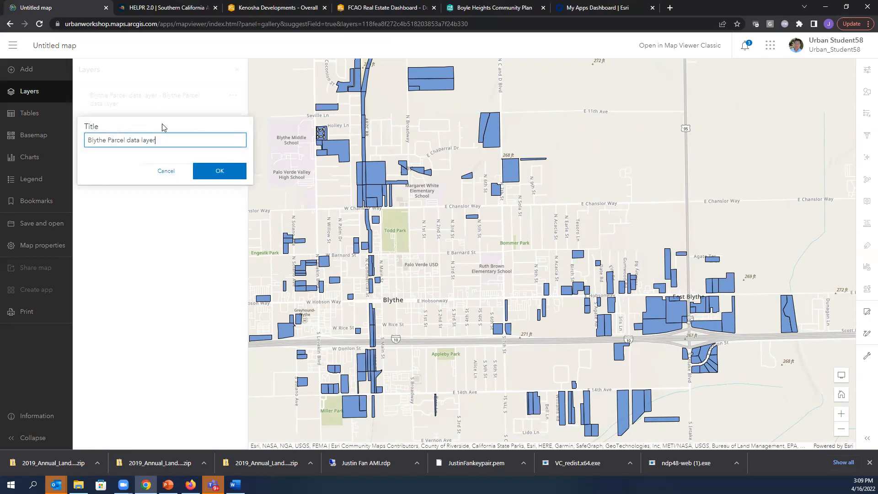
click(215, 171)
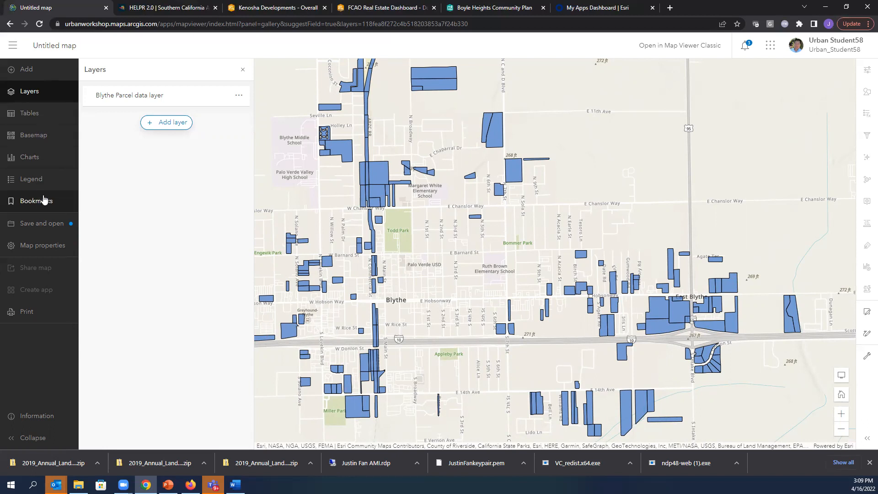
Step: Try the Imagery, Imagery Hybrid and Streets basemaps under the parcels and return to the Topographic basemap
click(29, 139)
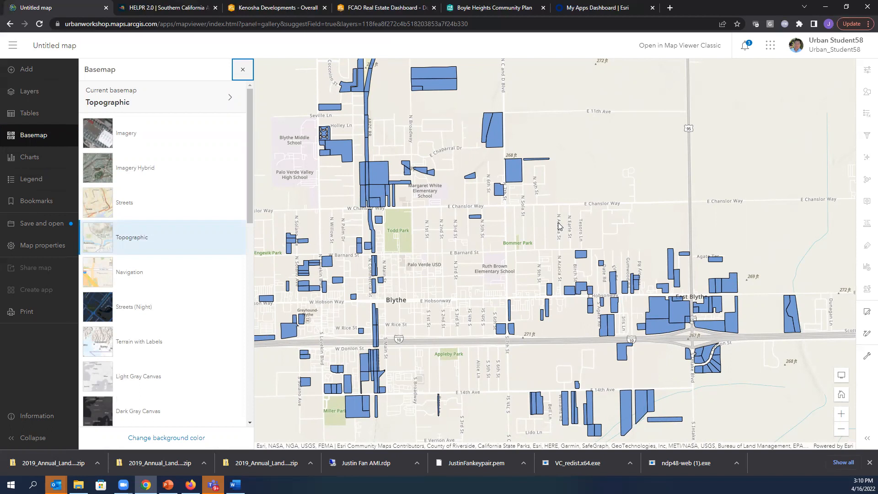
click(103, 142)
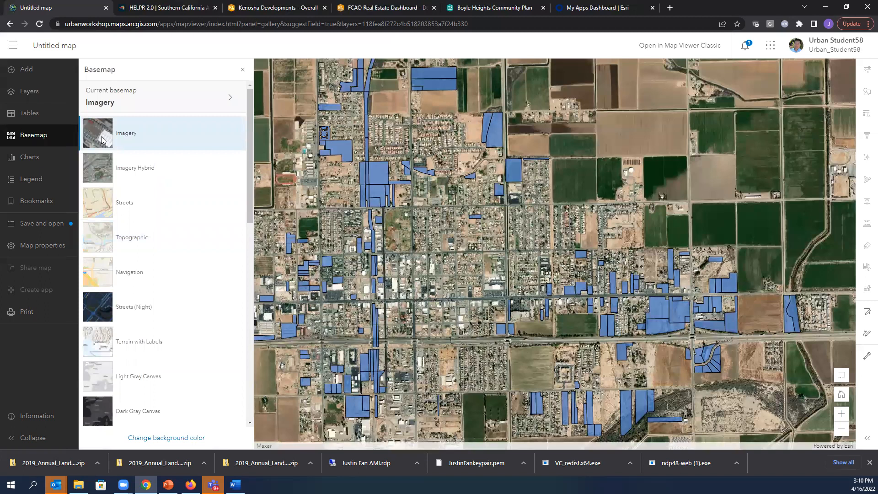
click(98, 173)
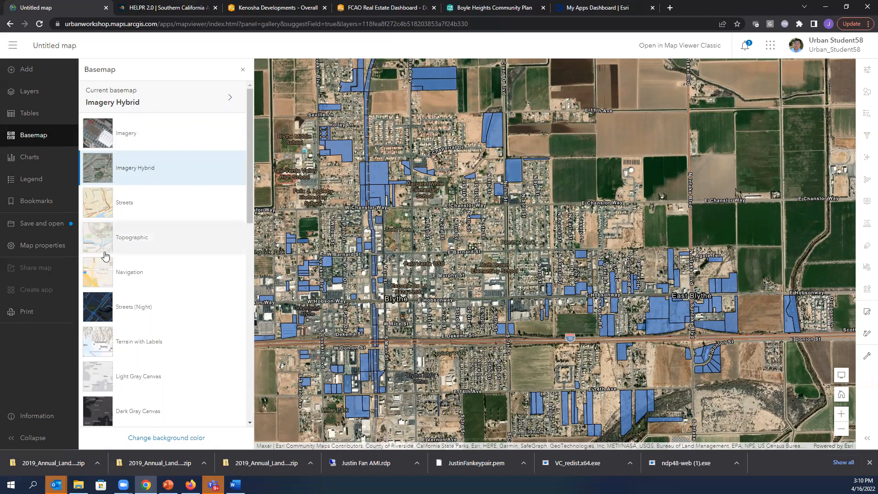
click(101, 206)
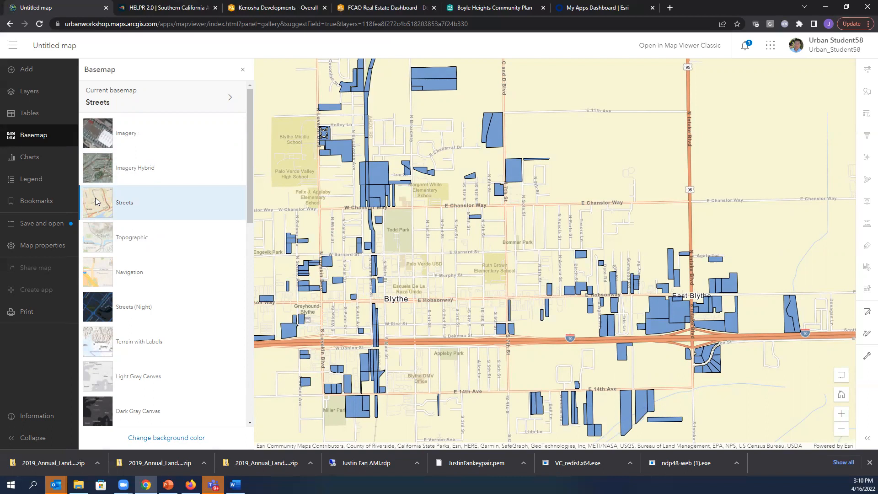
click(101, 247)
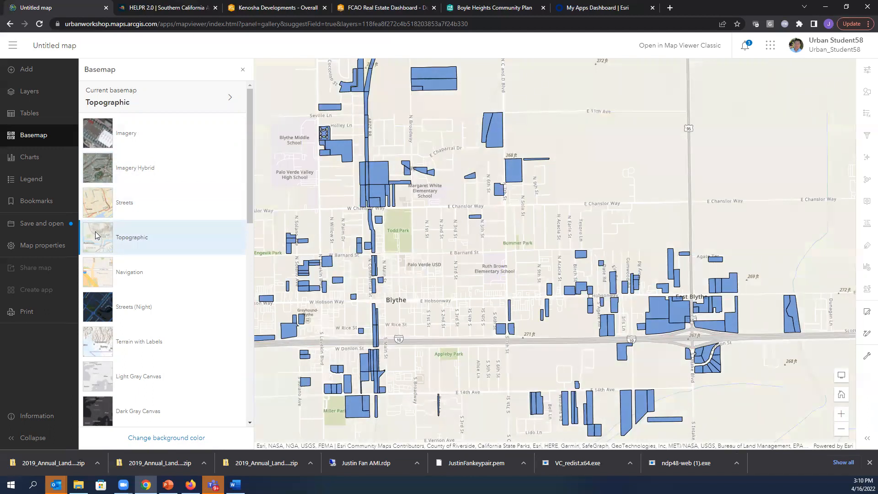
Step: Check the map's legend and open the properties of the Blythe Parcel data layer
click(33, 180)
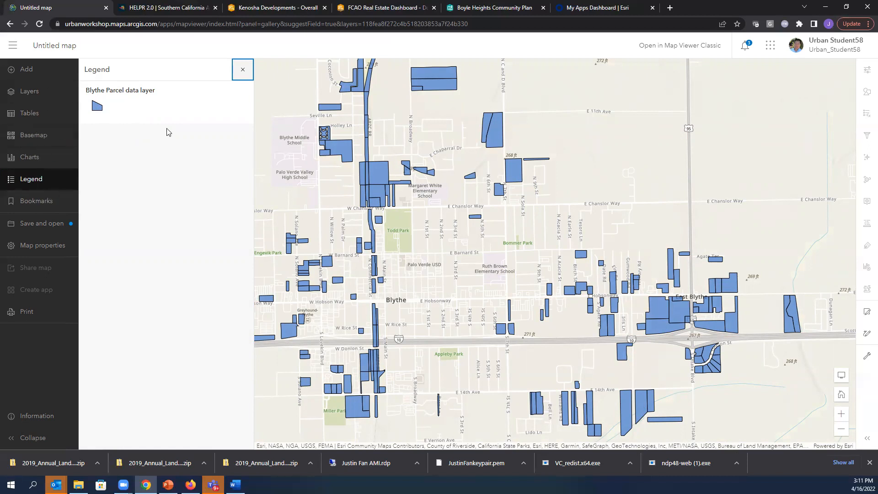
click(242, 70)
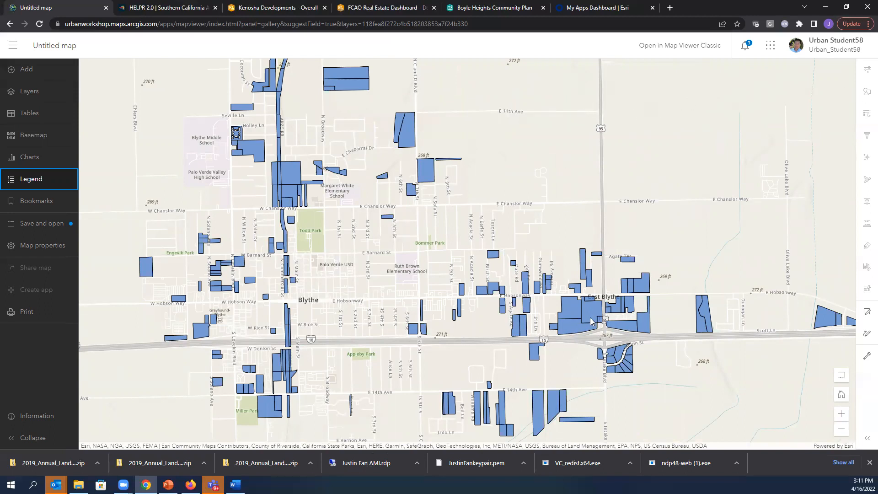
click(865, 73)
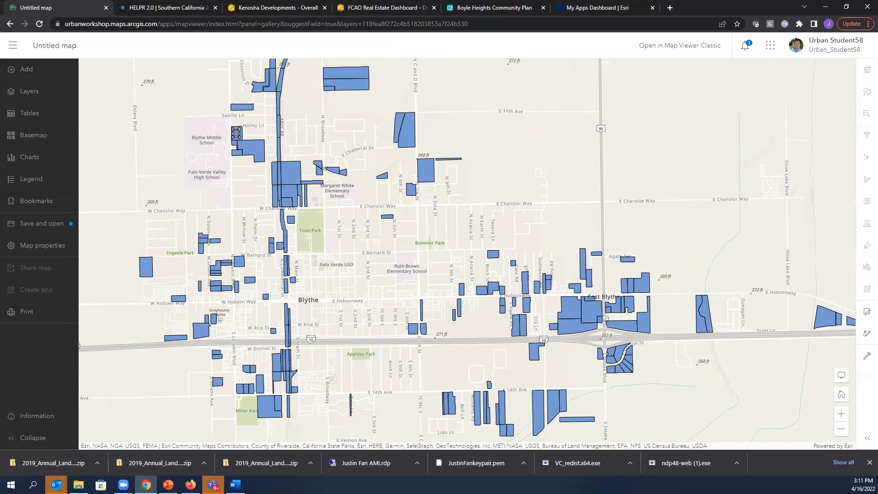
click(32, 101)
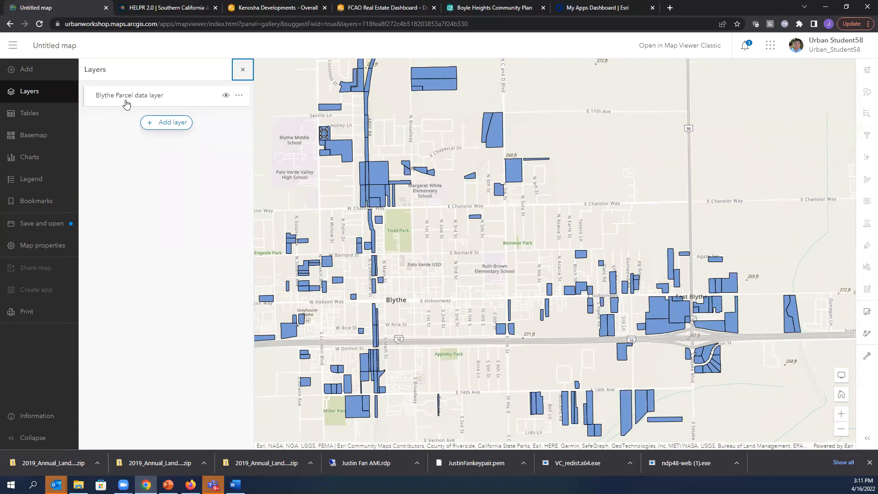
click(127, 104)
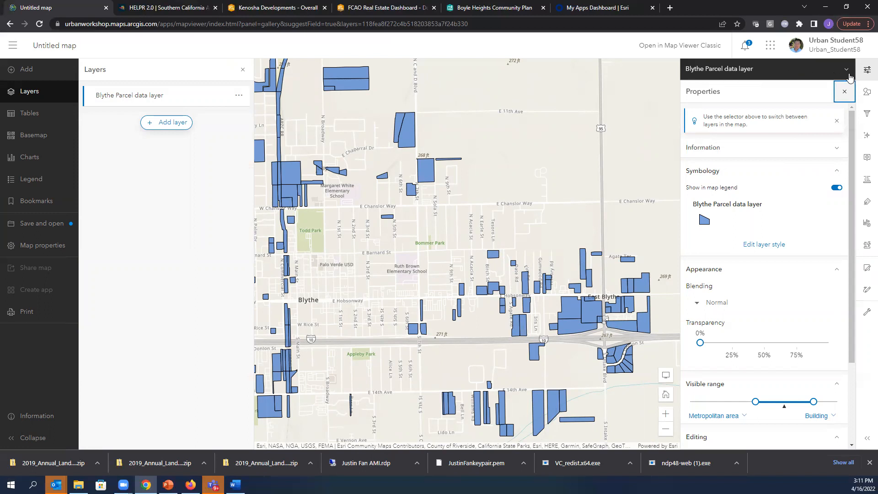
click(867, 72)
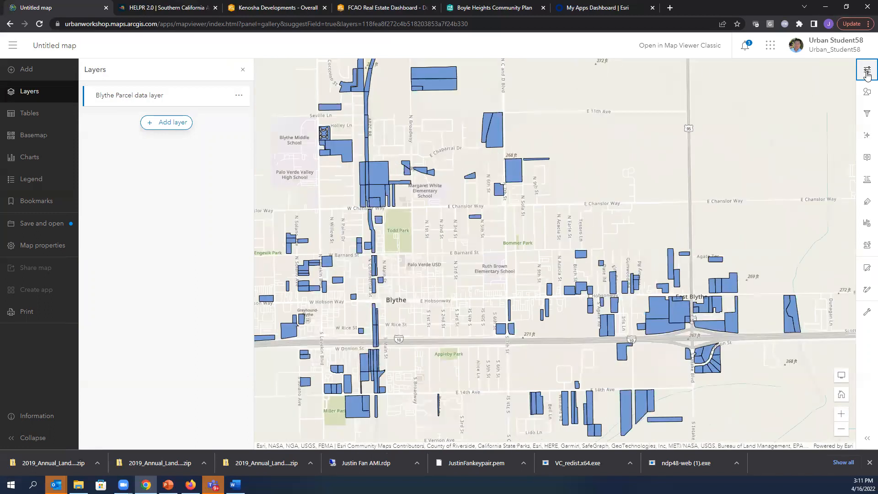
click(867, 72)
click(867, 72)
click(867, 72)
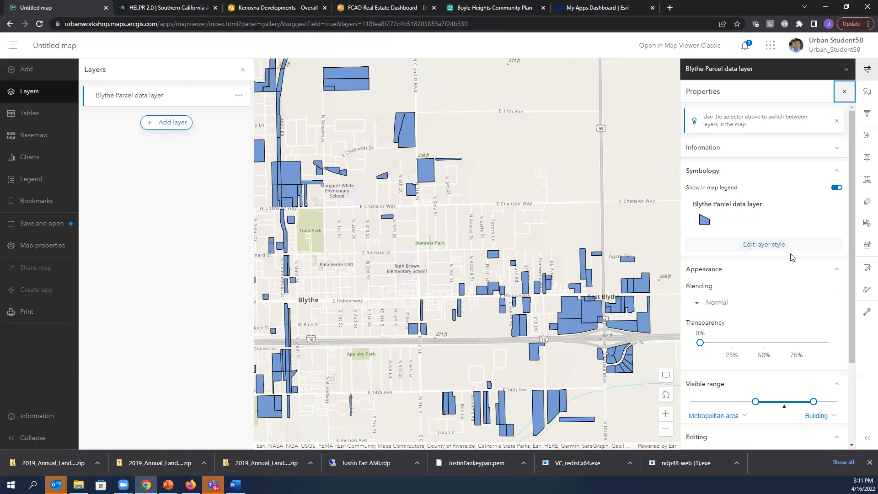
Step: Try yellow and pink fills for the parcels' single symbol and apply a purple fill
click(767, 250)
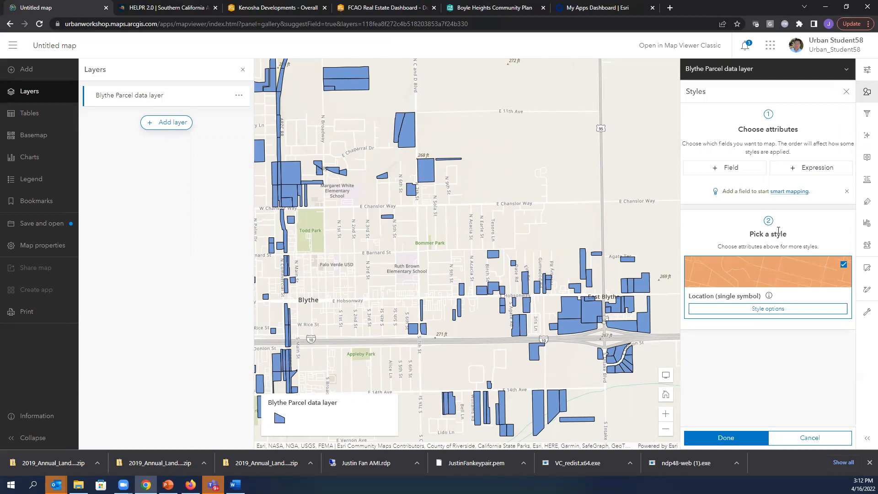
click(808, 279)
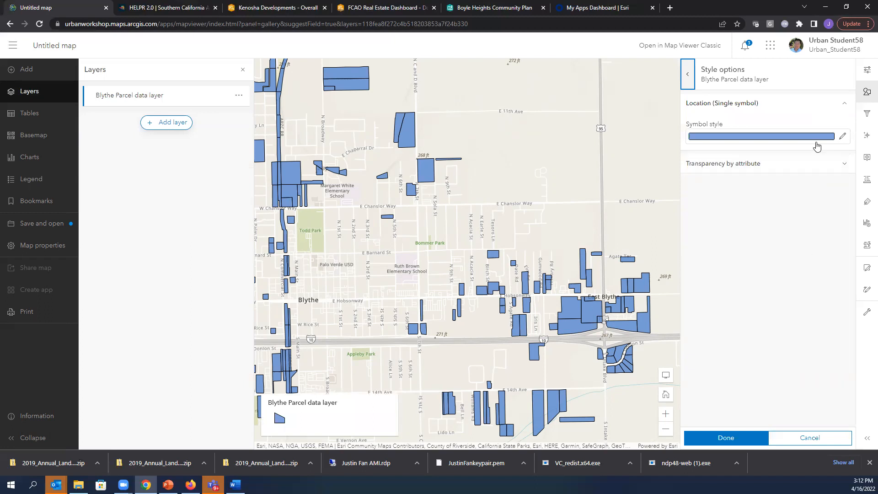
click(843, 137)
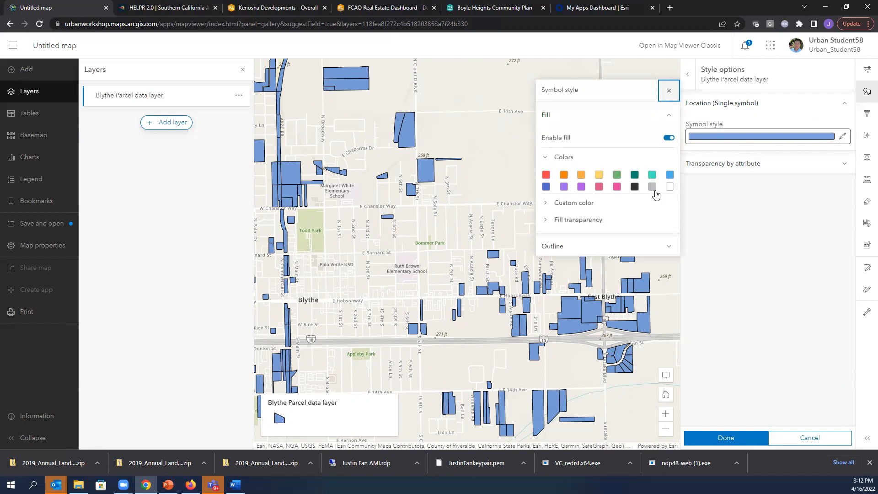
click(599, 176)
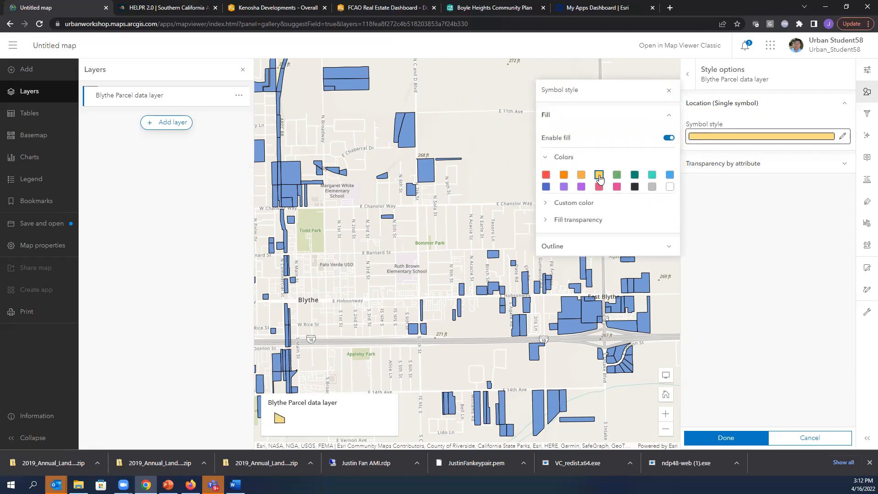
click(618, 188)
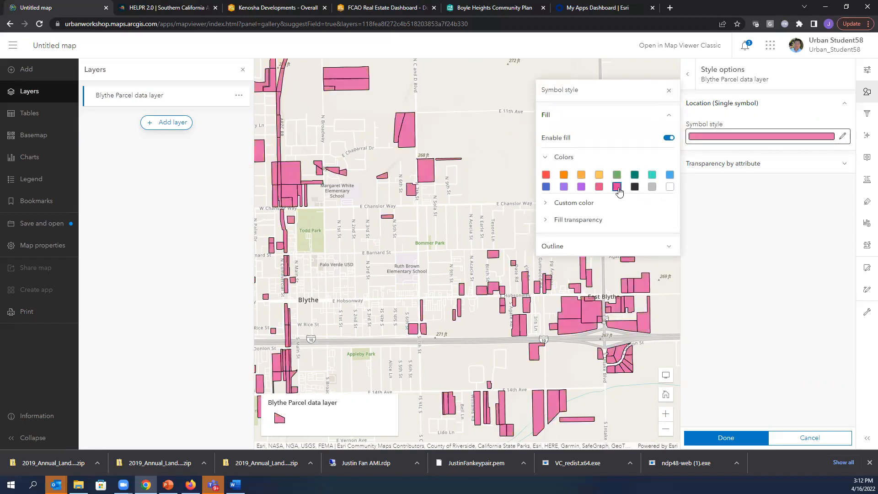
click(582, 188)
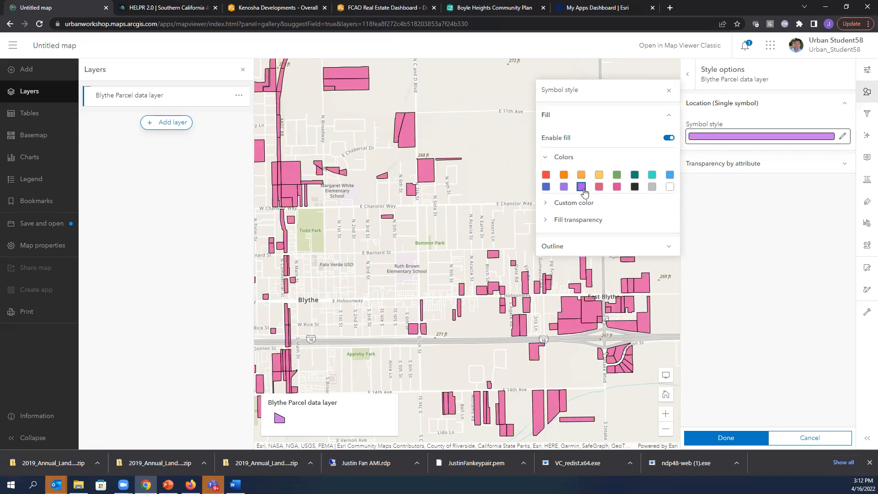
click(730, 439)
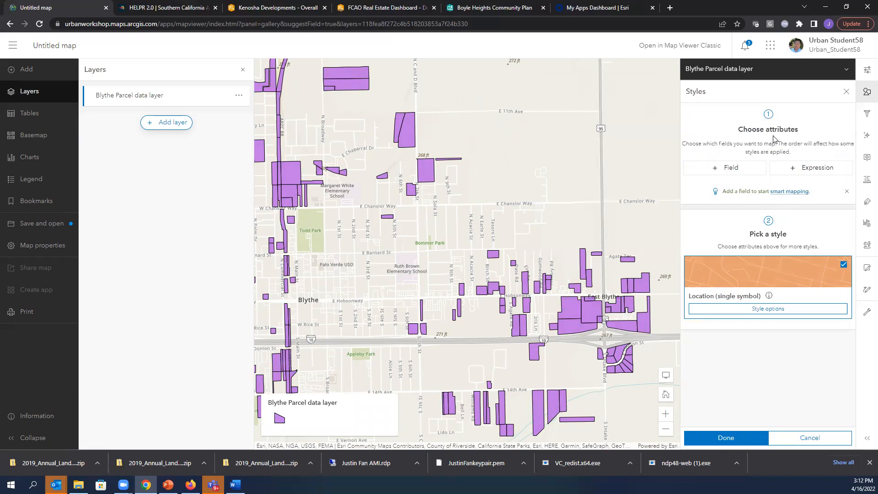
Step: Style the parcels by the CITY_ZN_CO field with unique symbols for each zoning type
click(731, 173)
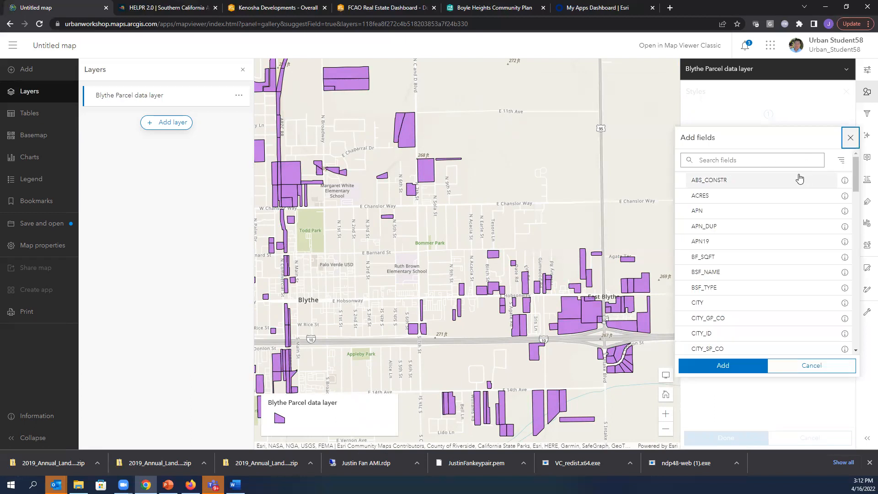
drag(857, 180, 849, 204)
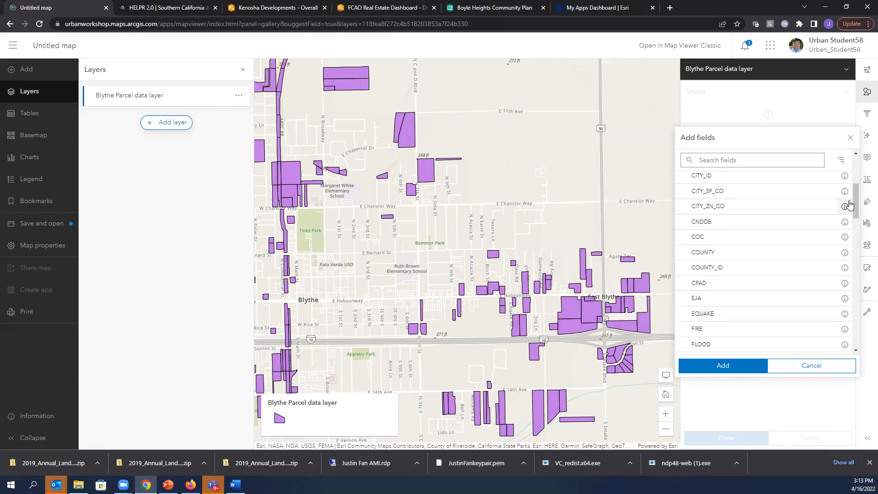
click(710, 213)
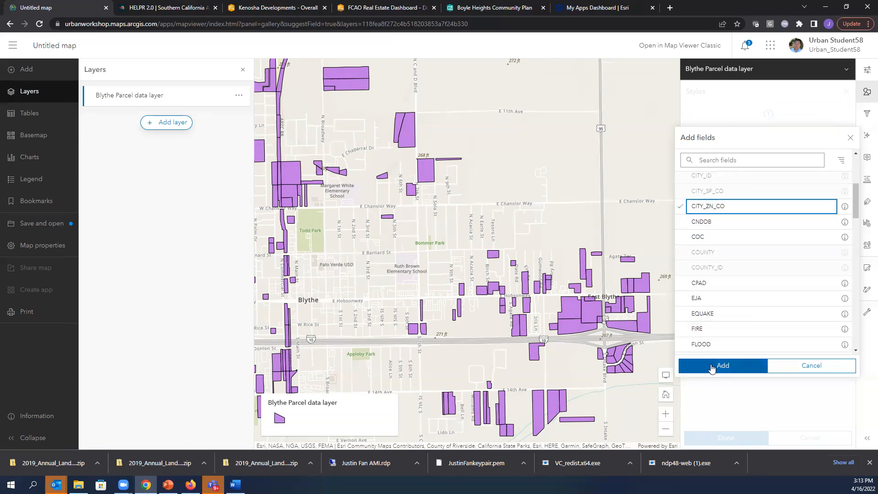
click(719, 366)
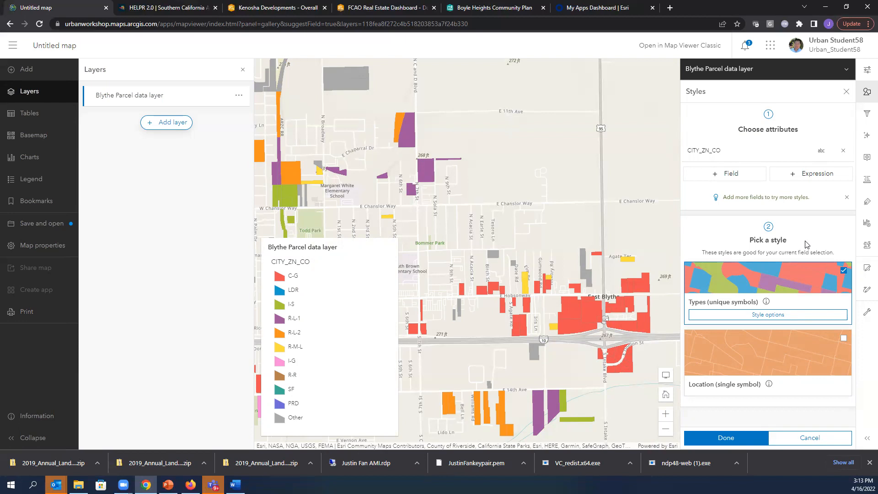
Step: Compare several color ramps for the zoning types, apply the muted ramp starting with gold and blue, and show the map legend
click(773, 315)
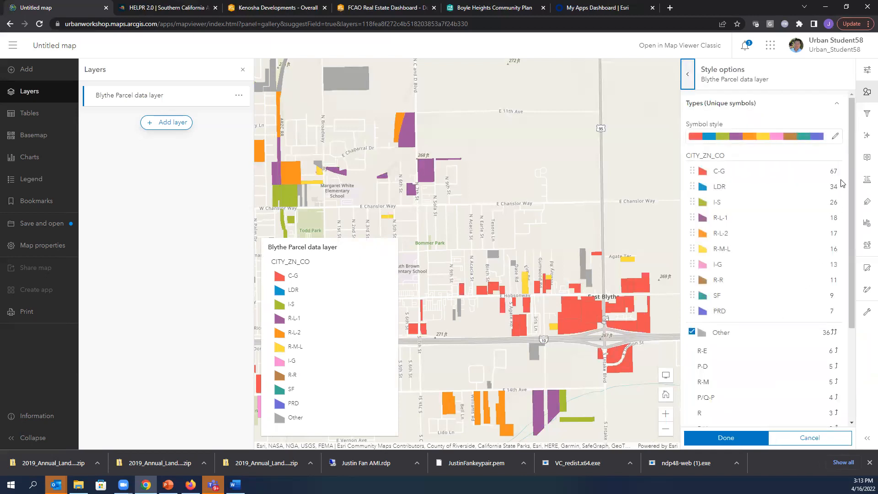
click(835, 137)
click(658, 187)
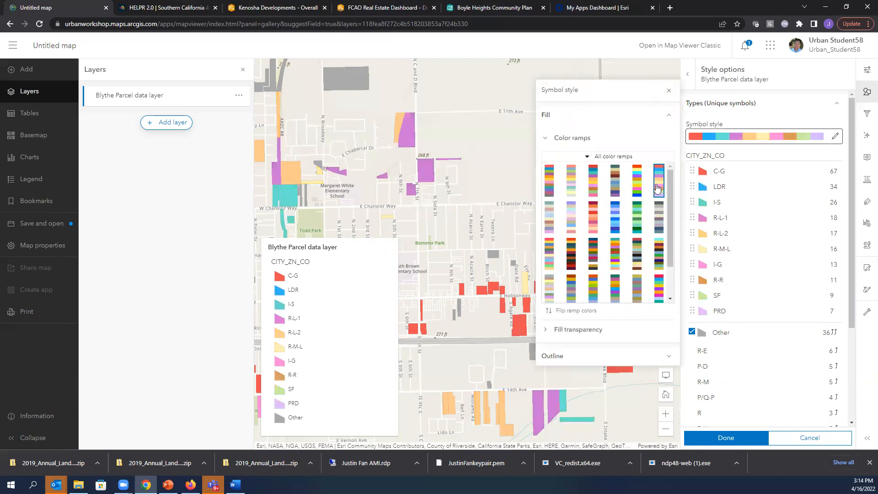
click(574, 252)
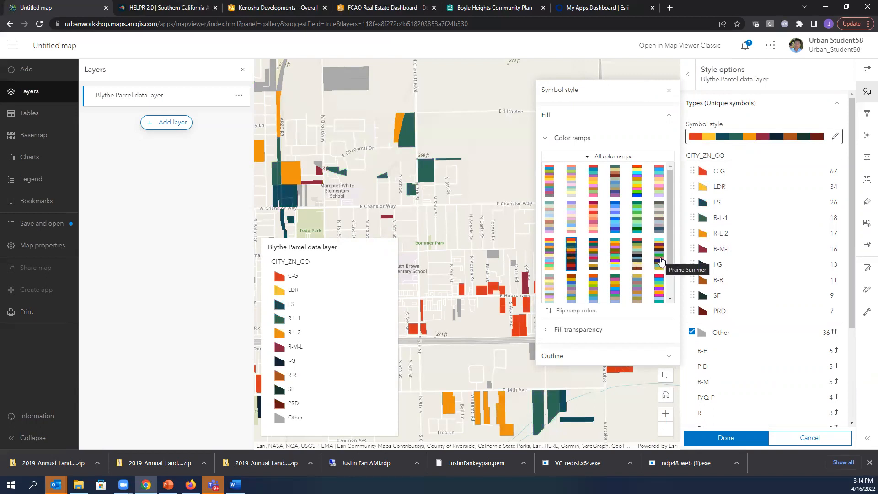
click(661, 262)
click(640, 259)
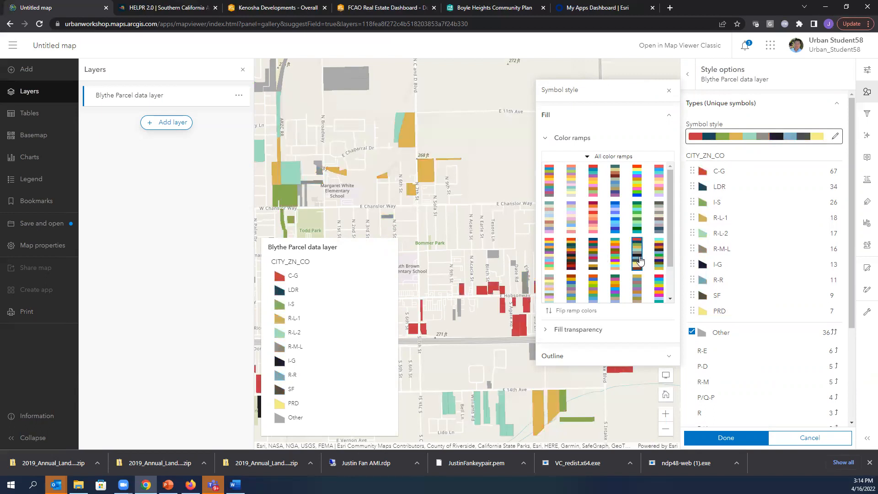
click(595, 224)
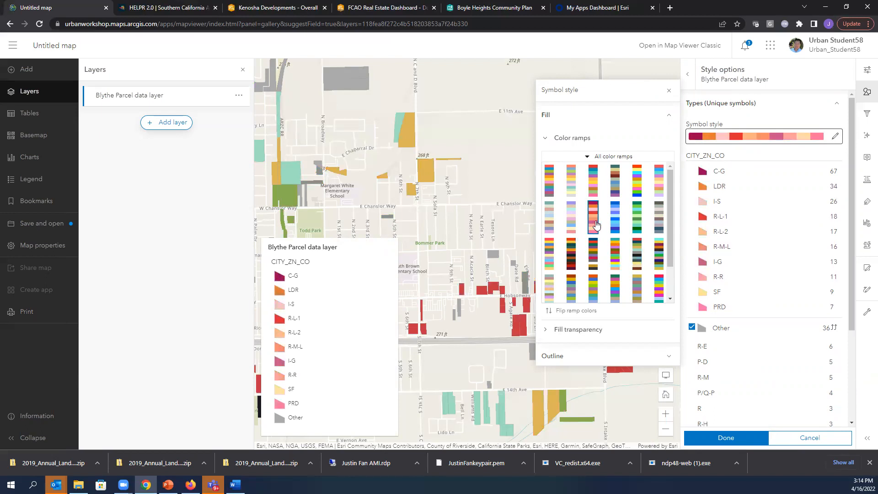
click(638, 292)
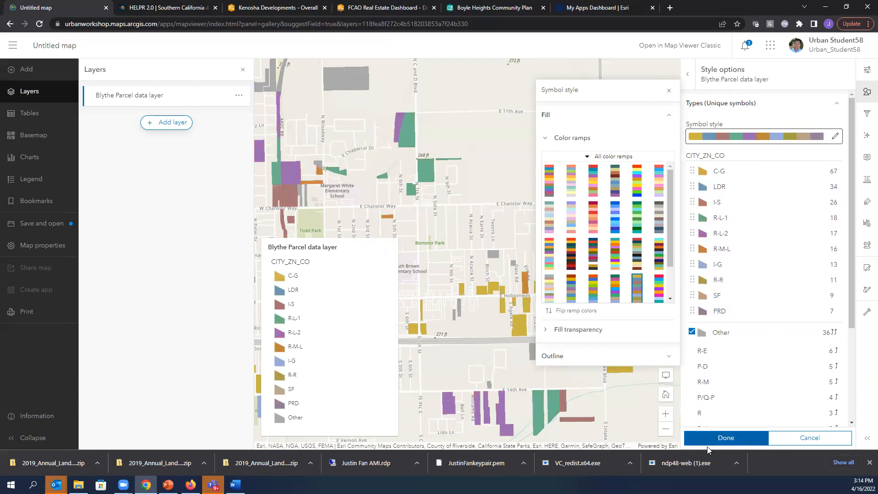
click(724, 439)
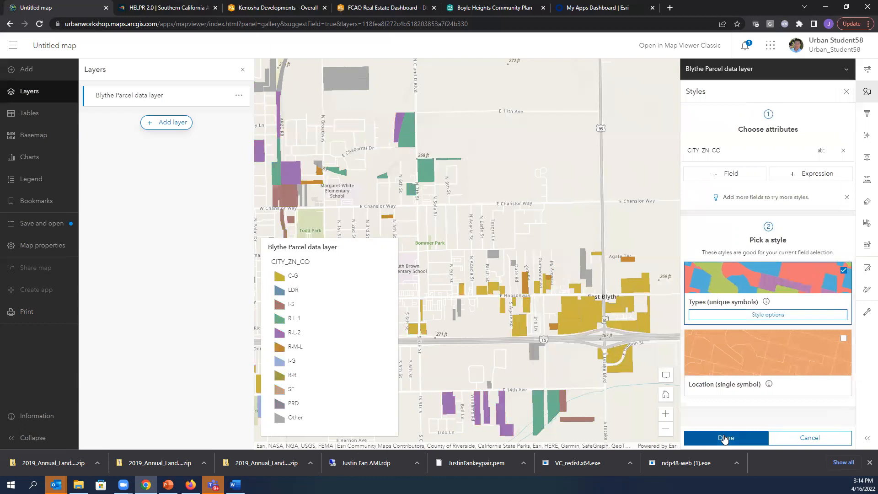
click(724, 440)
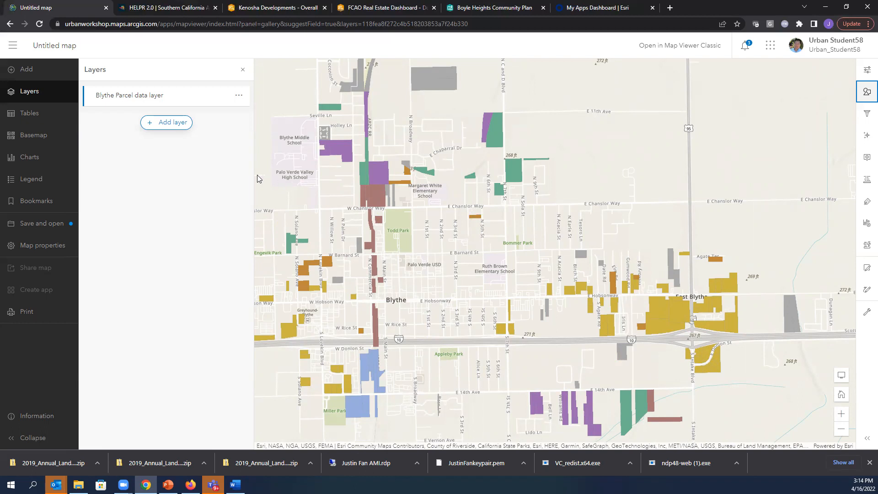
click(37, 185)
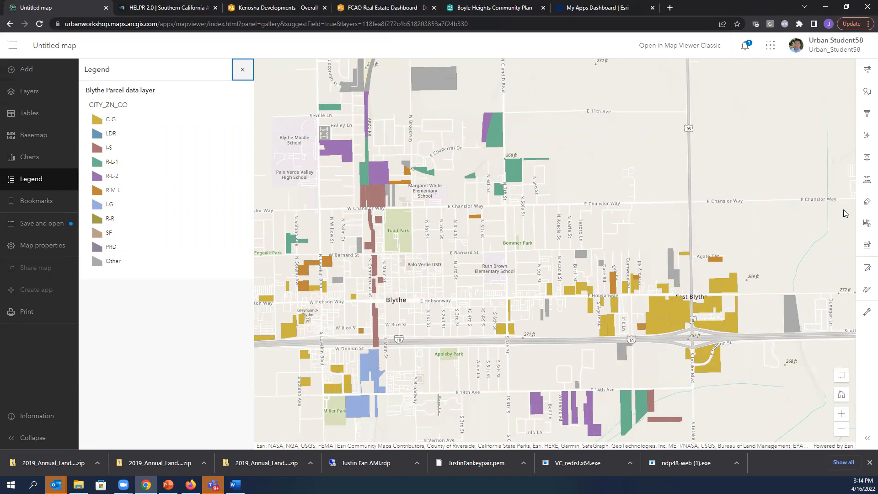
Step: Open the fields list of the parcel layer's pop-up configuration and deselect all of its fields
click(867, 161)
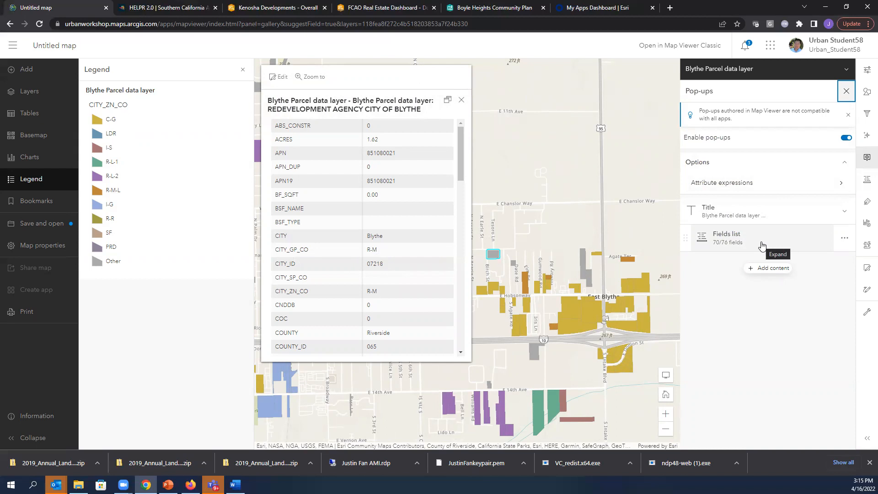
click(730, 243)
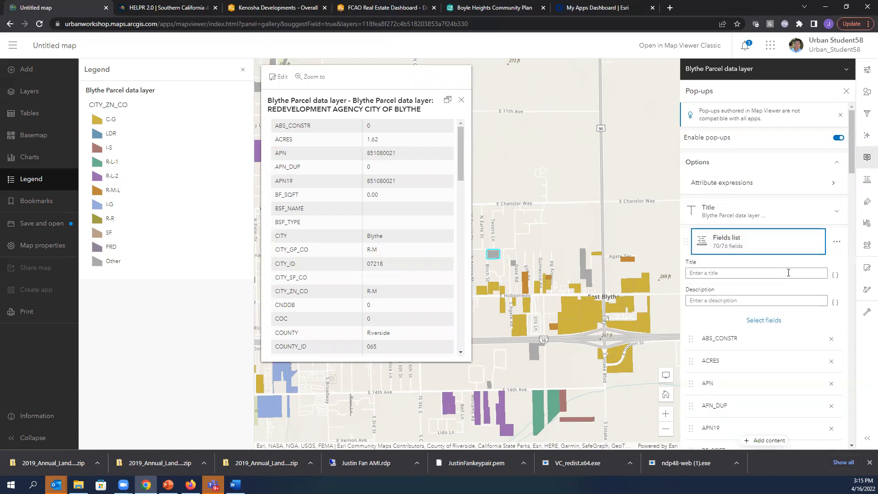
scroll(788, 272, down, 1)
scroll(773, 302, down, 2)
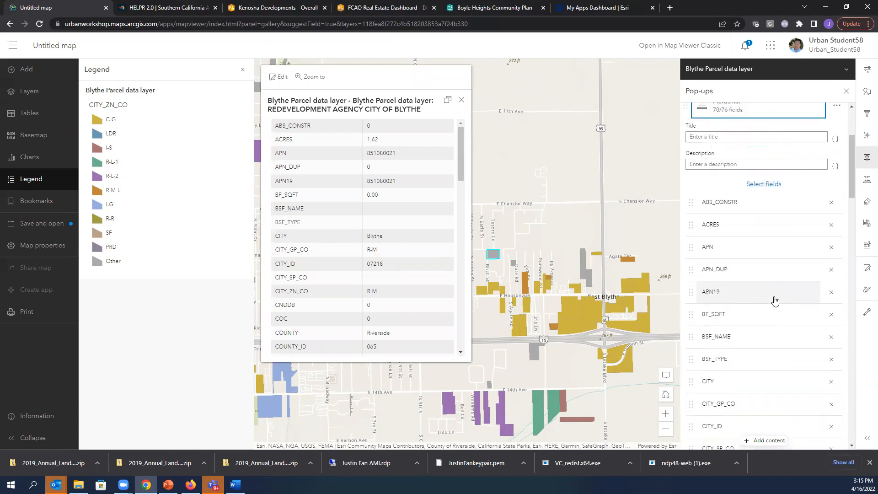
click(770, 186)
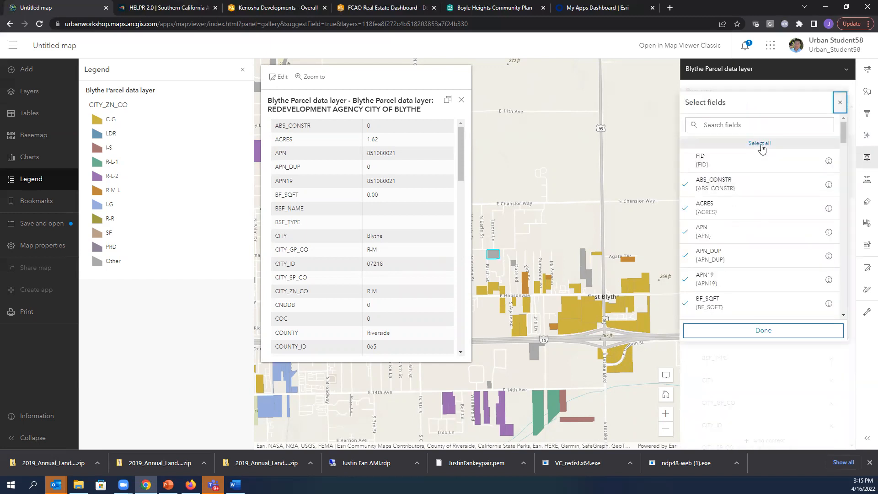
click(760, 144)
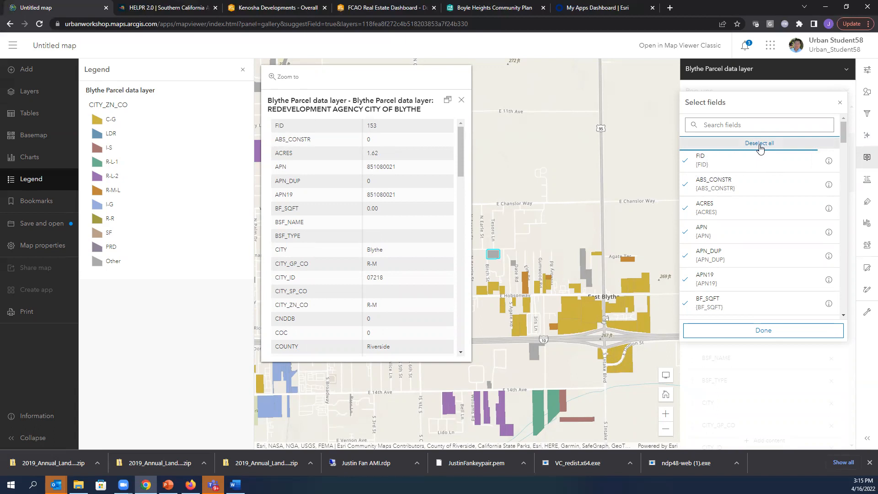
click(759, 144)
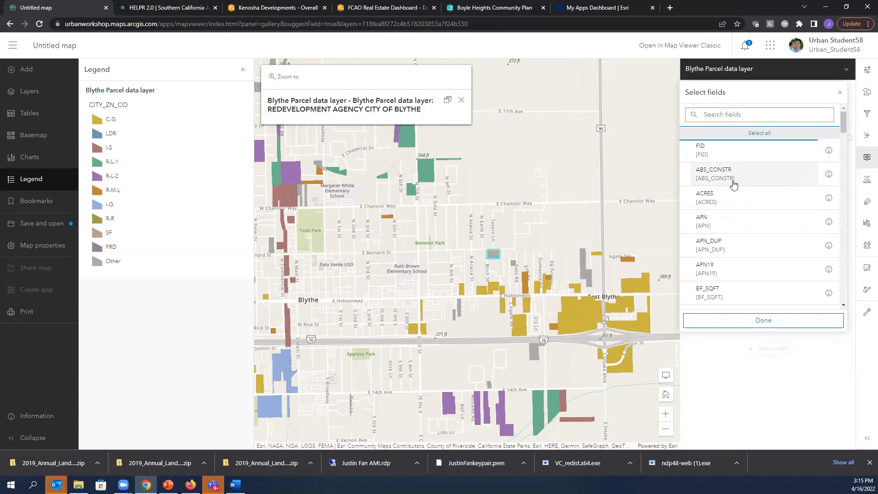
Step: Include only ACRES, APN, CITY, CITY_ZN_CO and COUNTY in the pop-up and check it on a green R-L-1 parcel
click(689, 201)
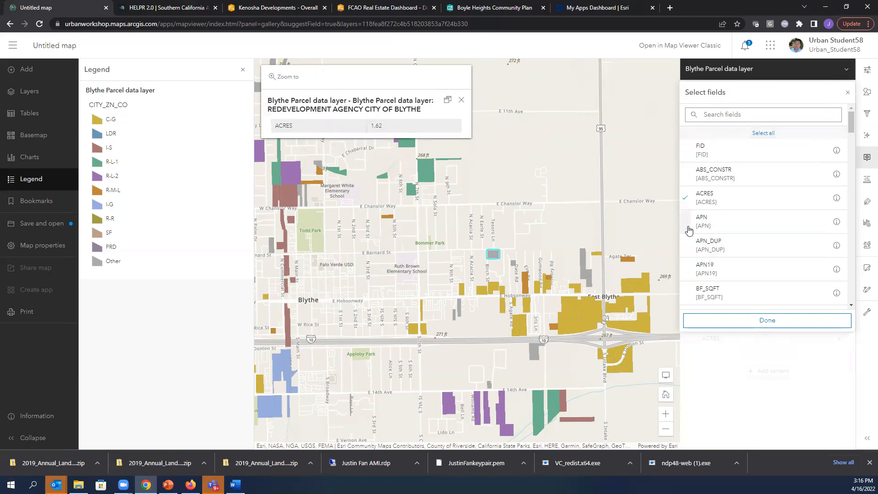
click(689, 224)
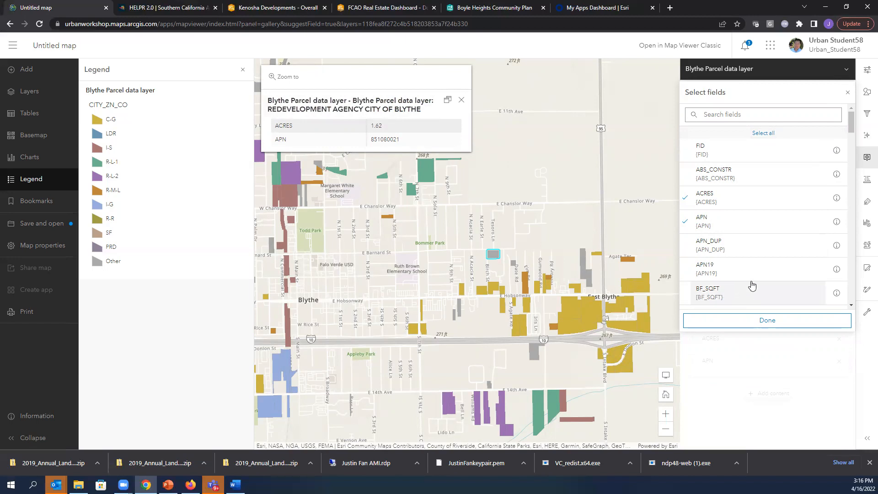
scroll(754, 270, down, 2)
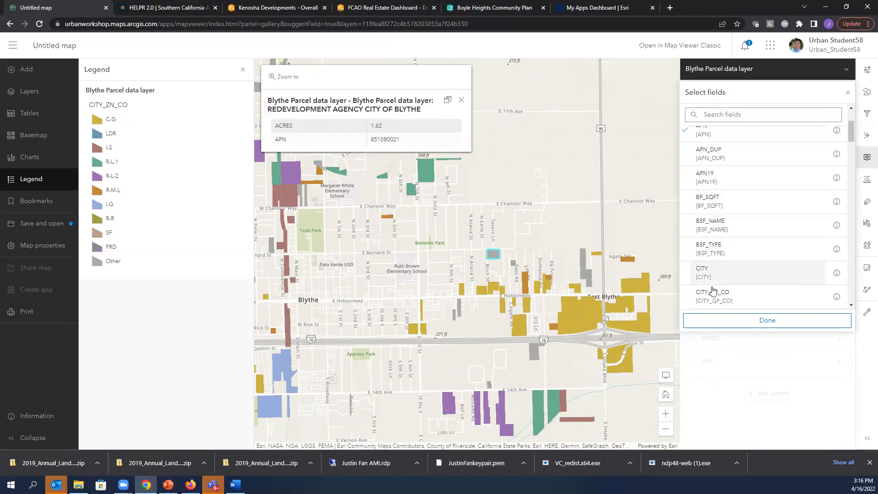
click(702, 273)
scroll(759, 264, down, 2)
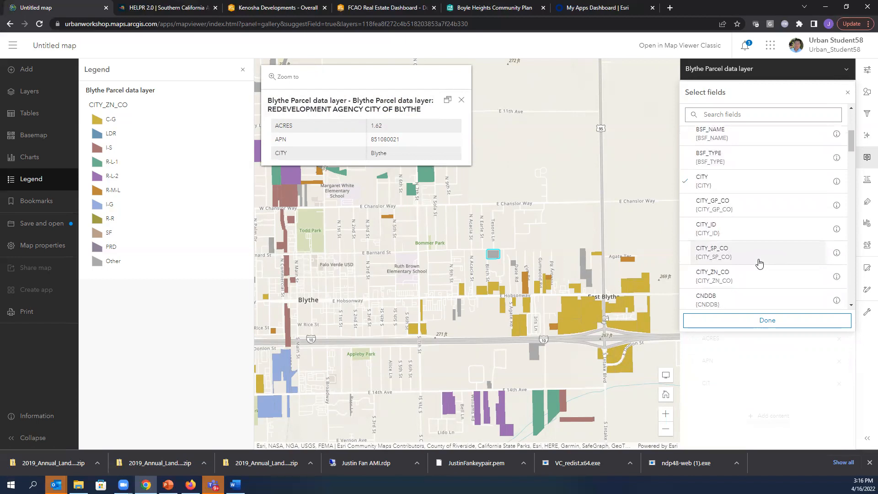
click(712, 279)
scroll(753, 238, down, 2)
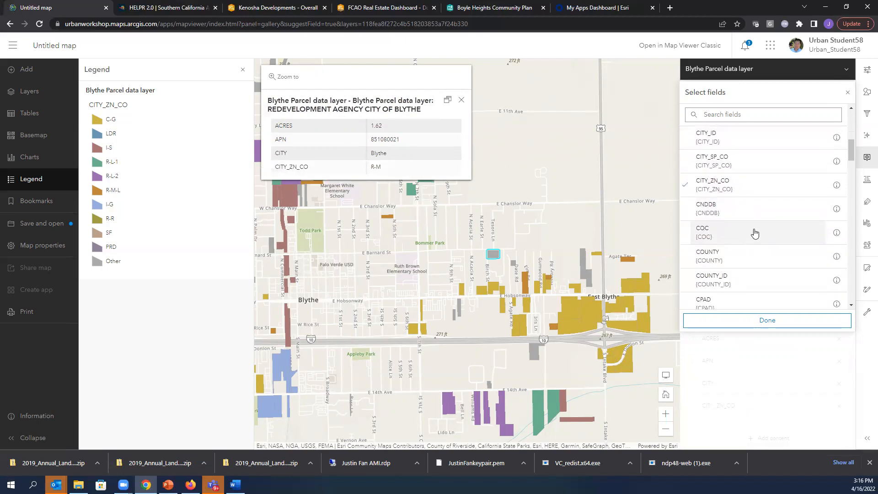
scroll(755, 230, down, 1)
click(689, 221)
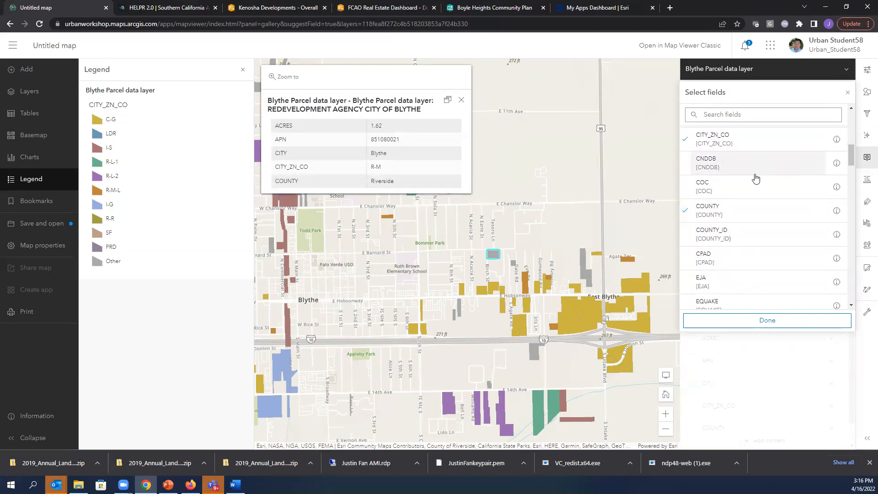
click(769, 322)
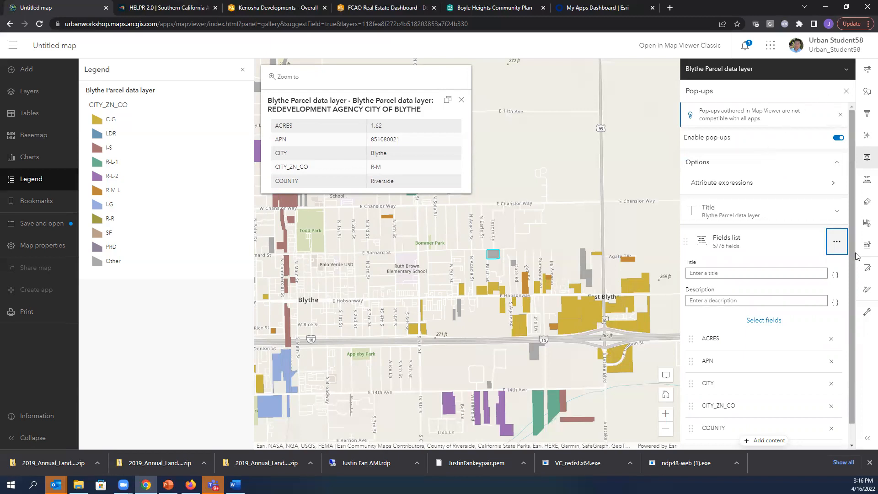
click(867, 157)
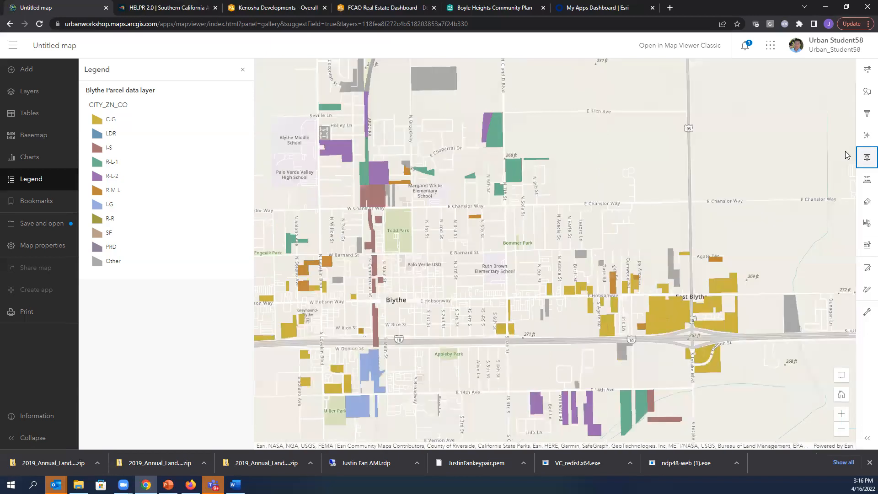
click(516, 176)
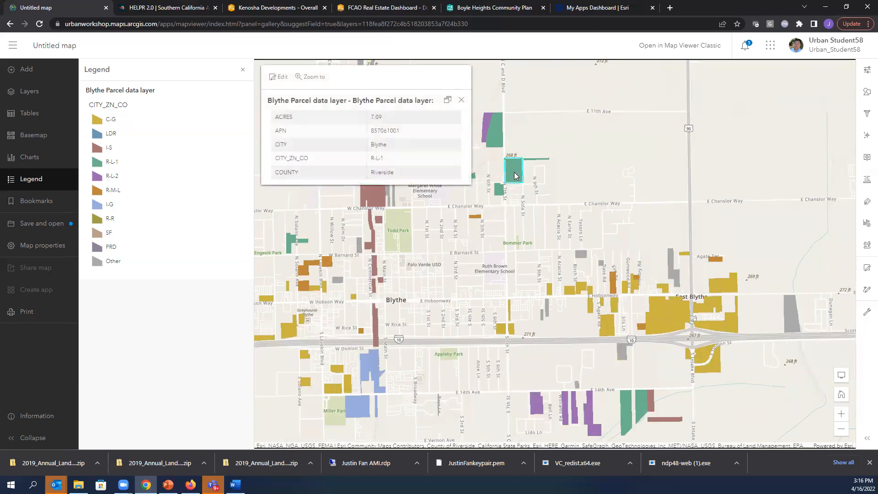
Step: Close the parcel's pop-up and switch to the slide presentation, advancing it to the Create a Web Application slide
click(462, 100)
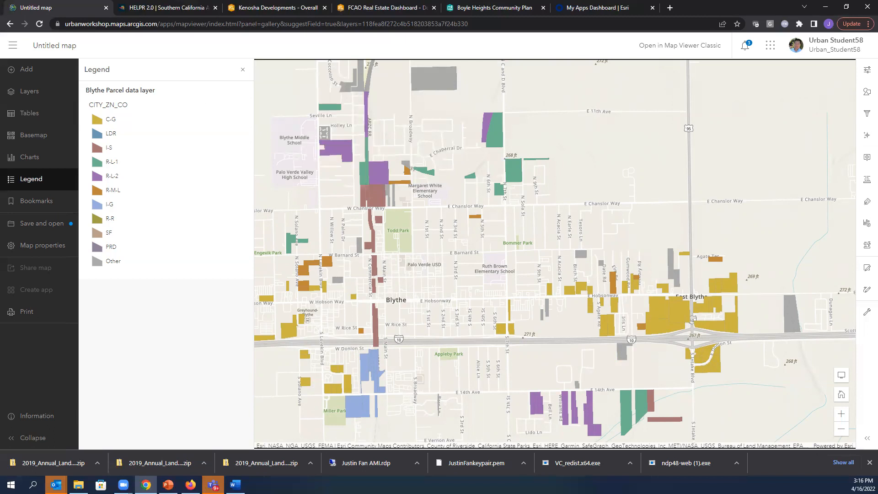
key(alt+Tab)
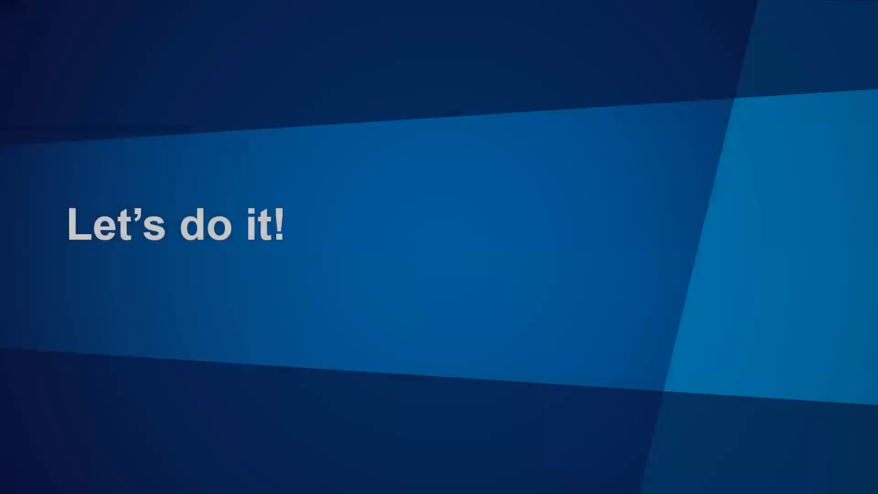
key(Right)
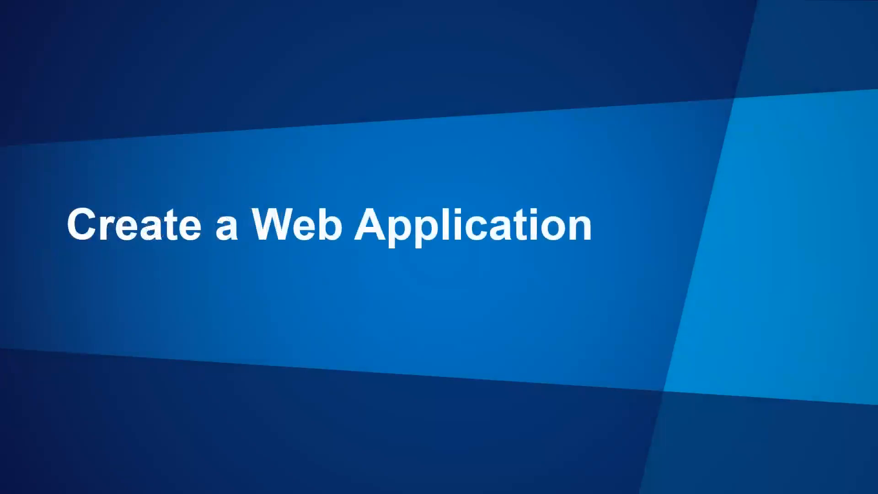
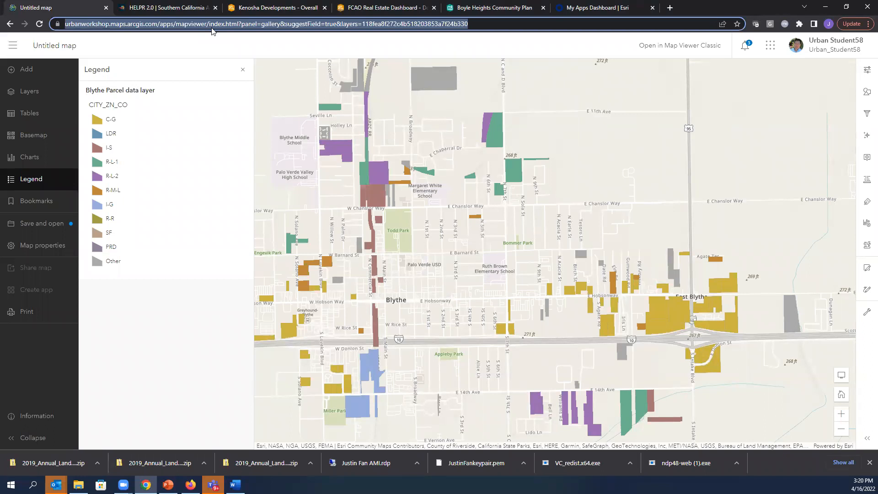
Step: Examine the unsaved map's web address and highlight the layer ID at its end
click(474, 21)
drag(509, 22, 66, 26)
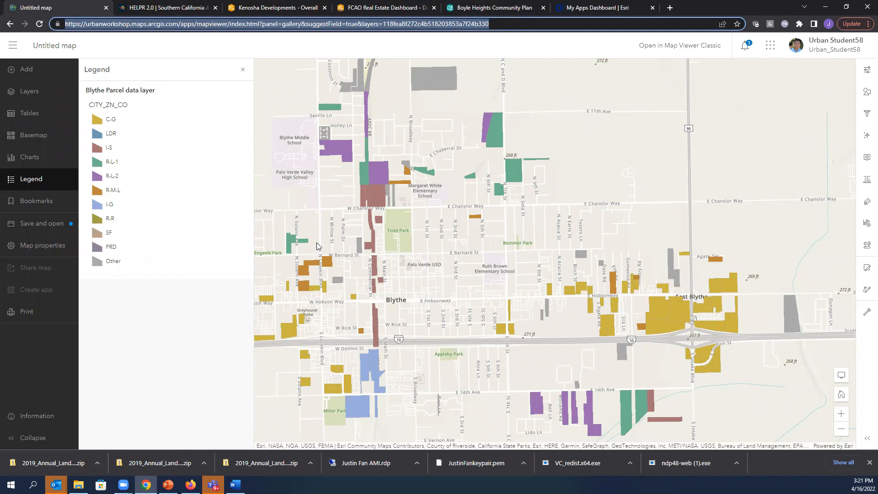
click(499, 21)
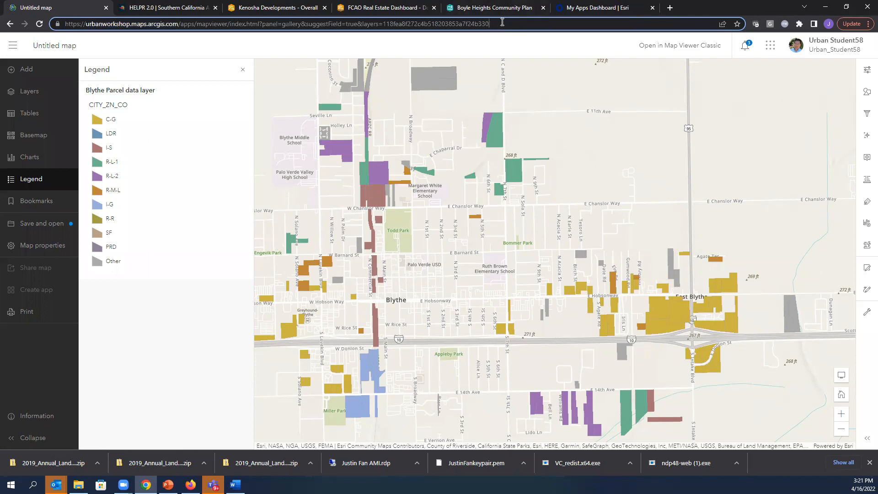
drag(503, 21, 386, 13)
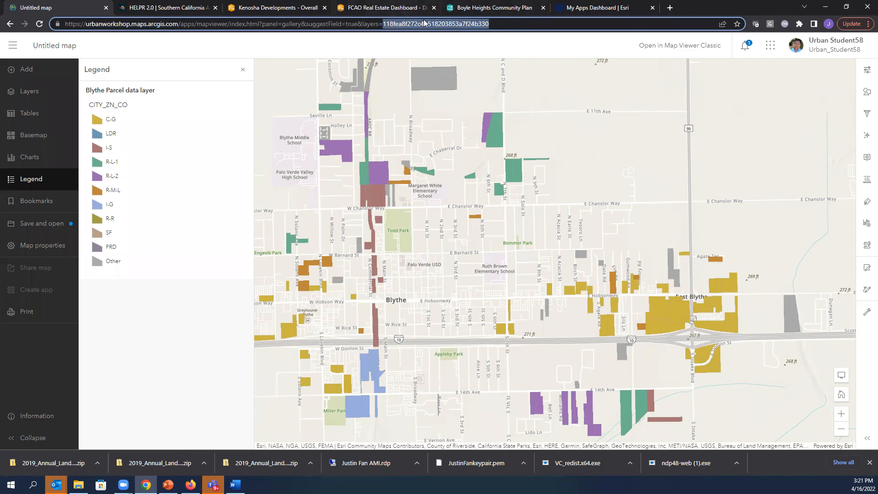
click(511, 26)
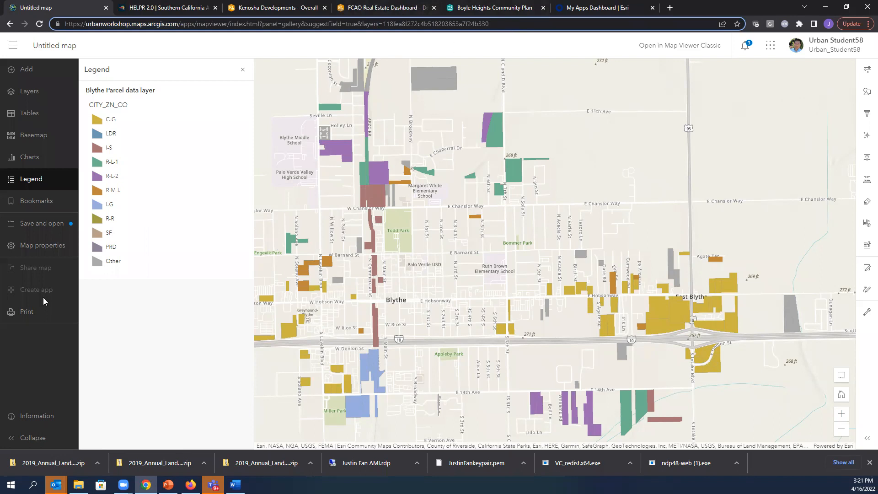
Step: Close the legend and start saving the map as a new web map titled "Blythe Parcel web map"
click(243, 72)
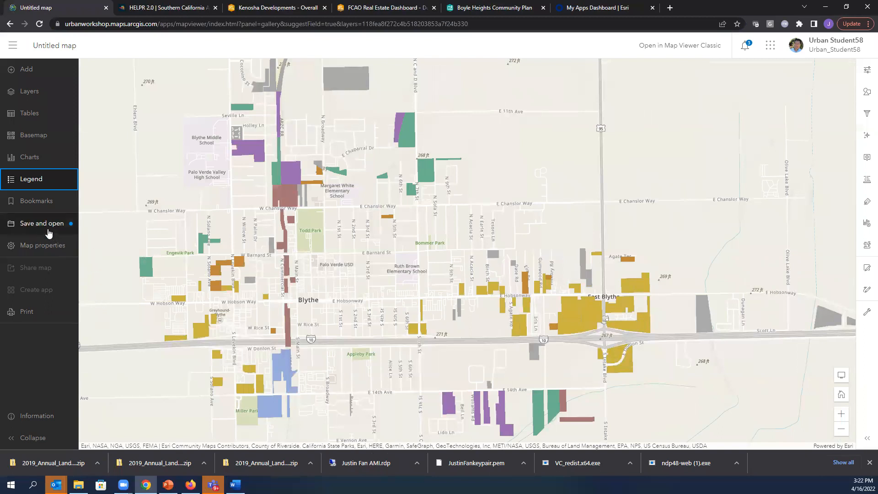
click(50, 230)
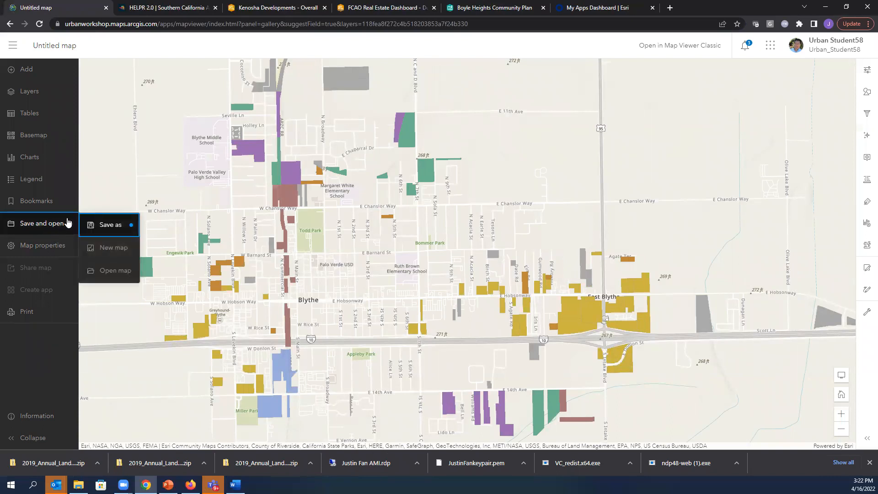
click(111, 227)
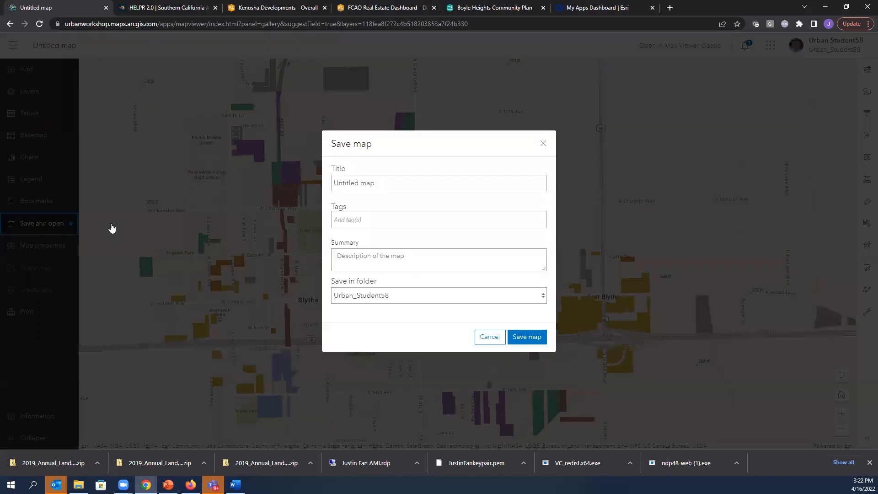
click(401, 183)
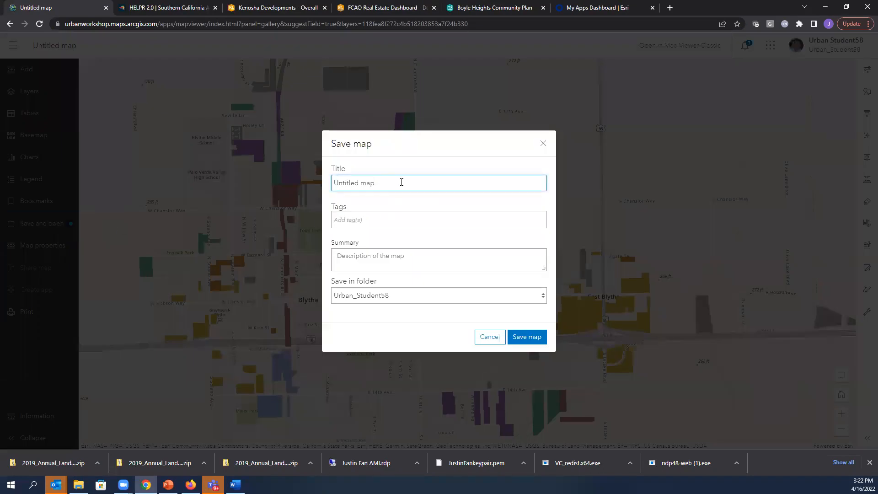
drag(402, 183, 287, 173)
text(b)
key(BackSpace)
text(Blythe Parcel web map)
Step: Reuse the title "Blythe Parcel web map" as the map's tag and summary, and save the map in the default folder
drag(424, 183, 291, 171)
key(ctrl+c)
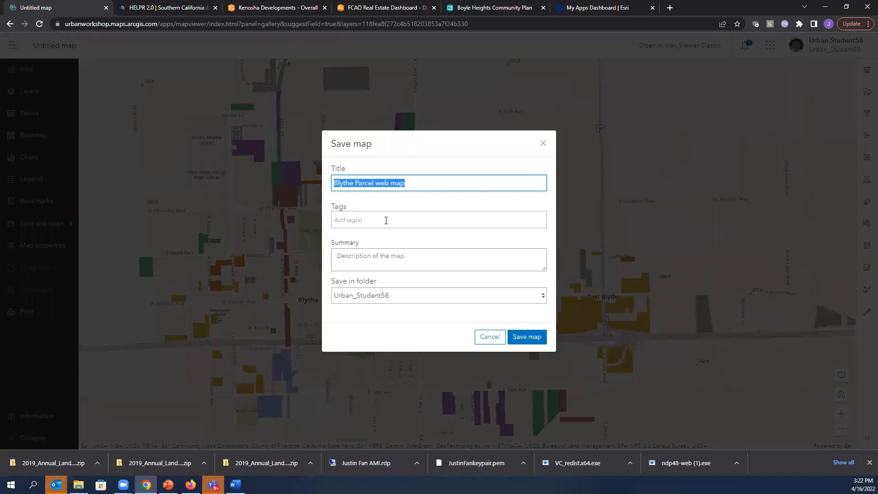
click(386, 220)
key(ctrl+v)
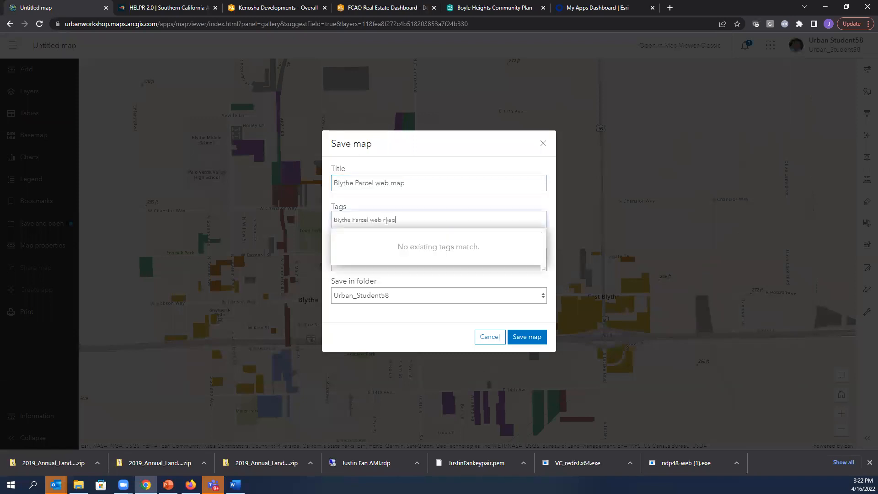
key(Return)
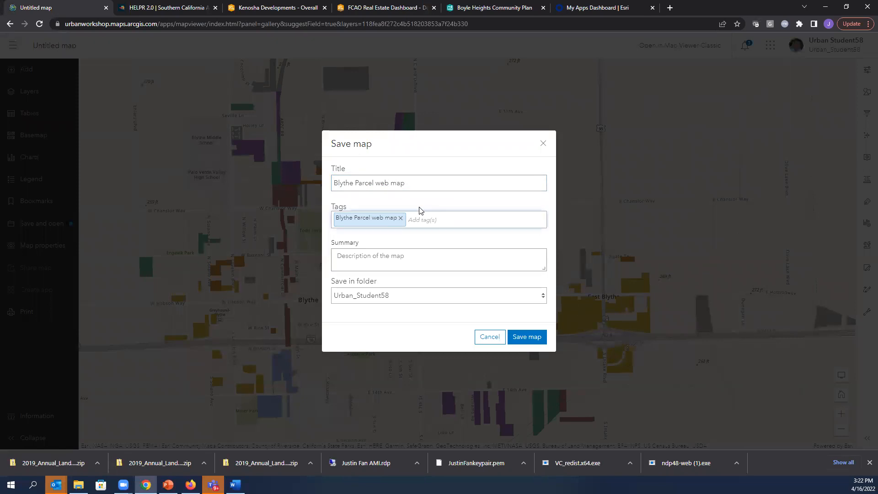
click(415, 259)
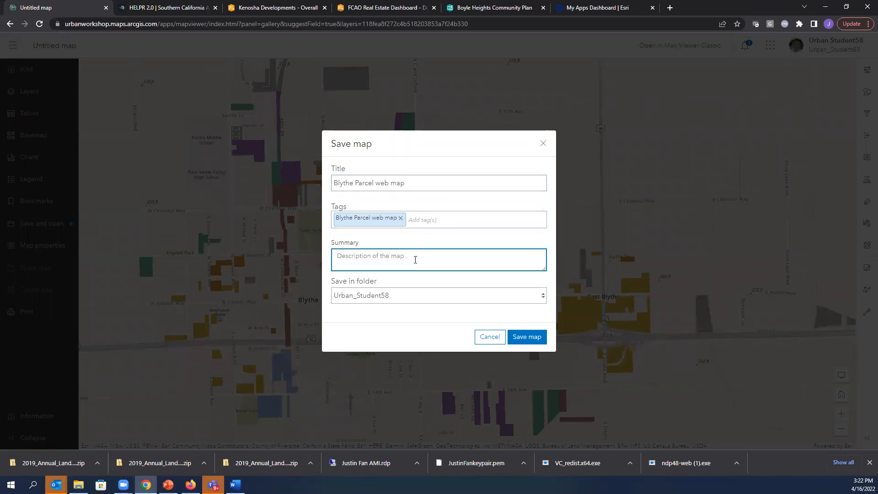
key(ctrl+v)
click(527, 338)
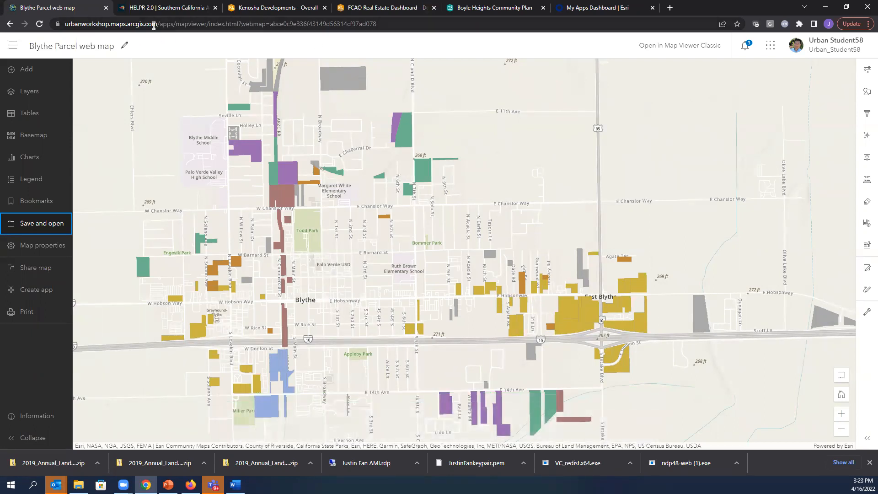
Step: Examine the saved map's web address, highlighting the webmap parameter and the map ID that follows it
click(179, 24)
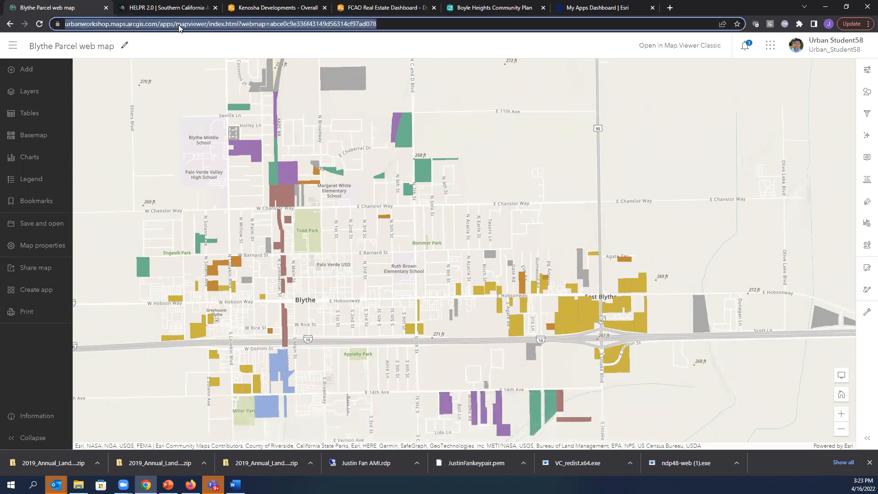
click(241, 24)
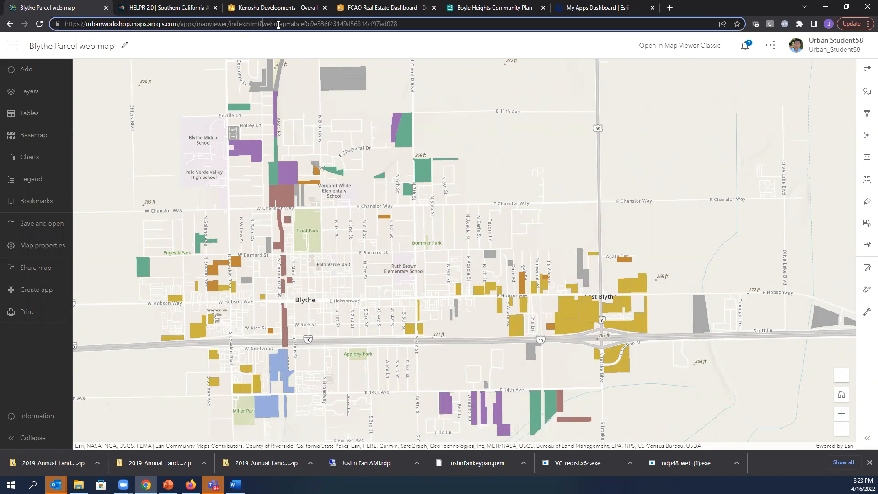
drag(262, 24, 284, 23)
click(329, 24)
drag(398, 24, 291, 17)
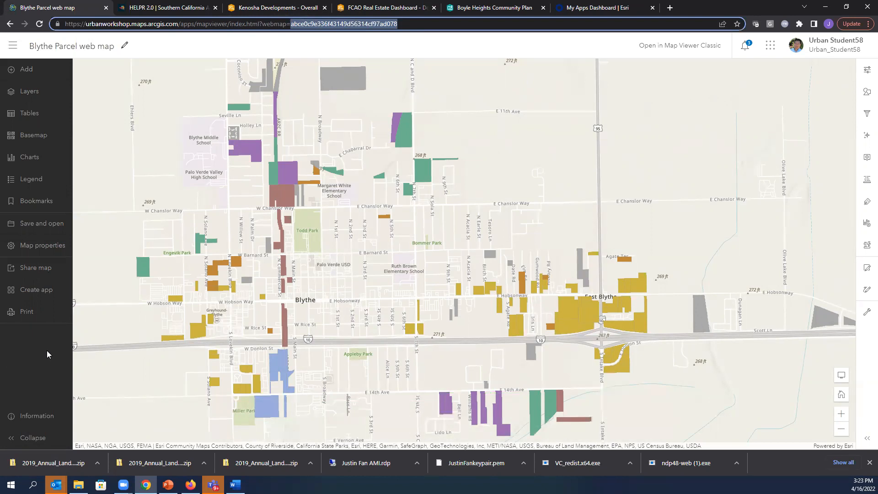
Step: List the app types available for the web map and look at the HELPR 2.0 parcel tool for Blythe as an example
click(46, 296)
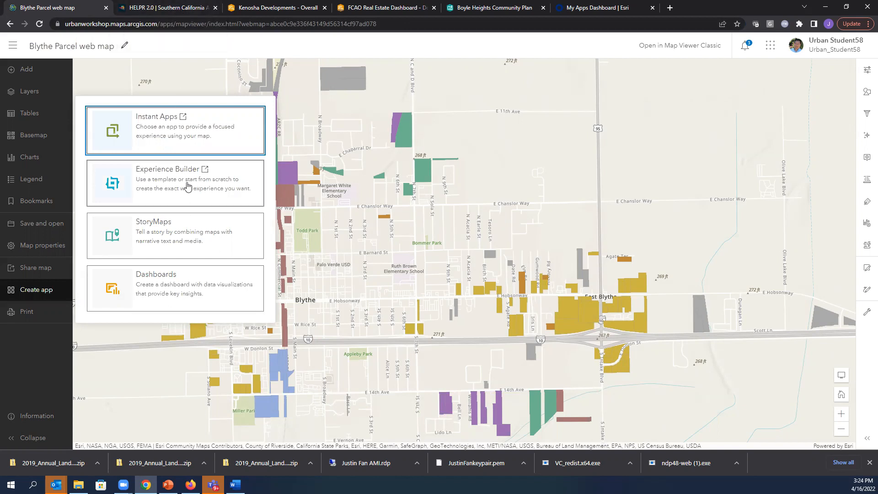
click(187, 12)
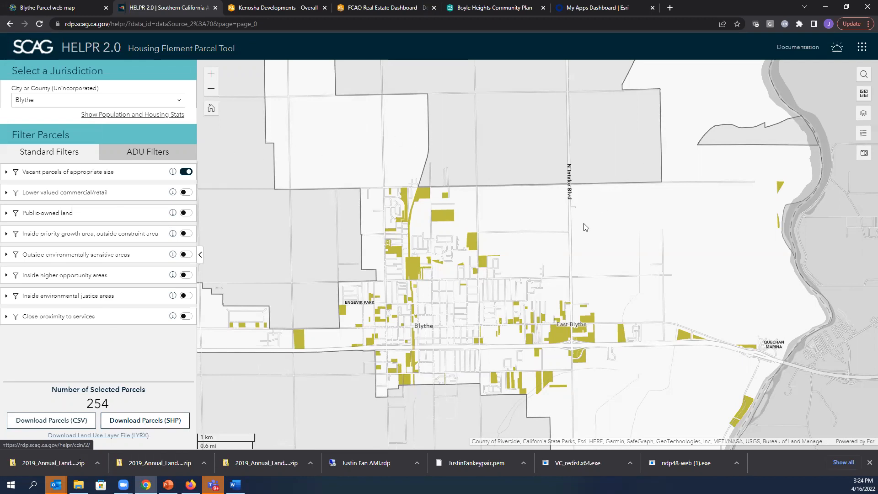
drag(585, 228, 549, 207)
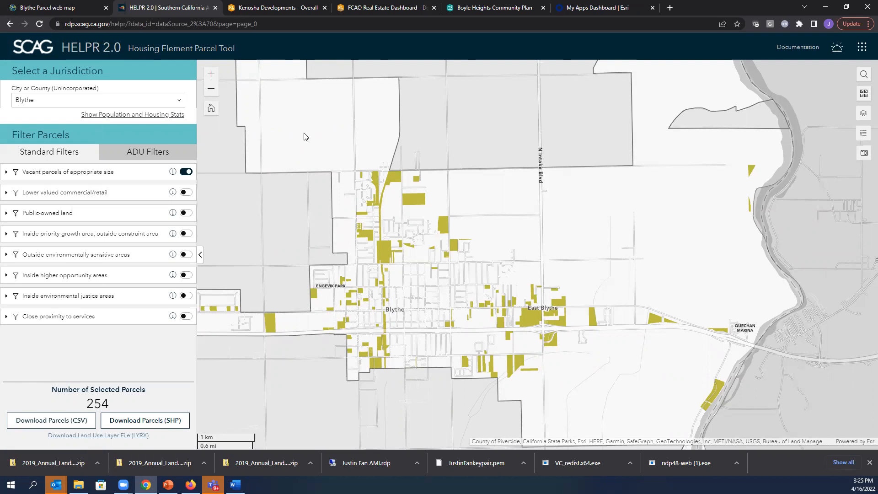
click(281, 23)
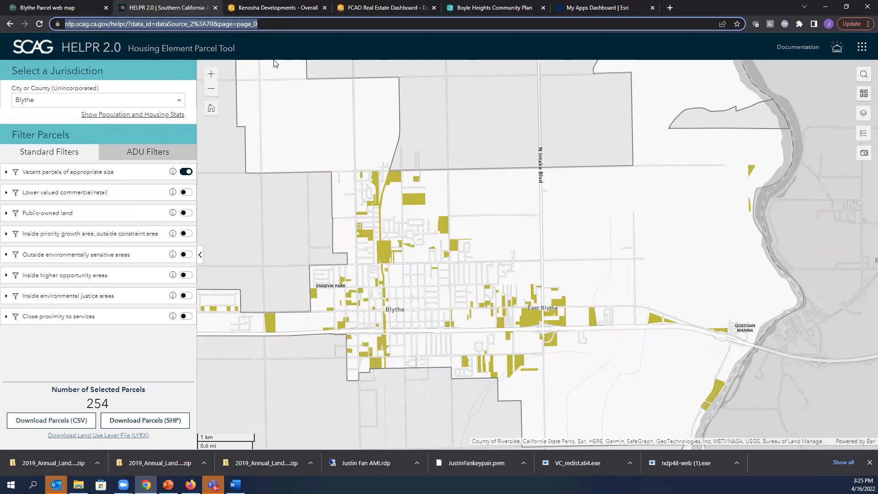
Step: View the Kenosha developments dashboard, examining its project map and the Development by Type chart
click(297, 12)
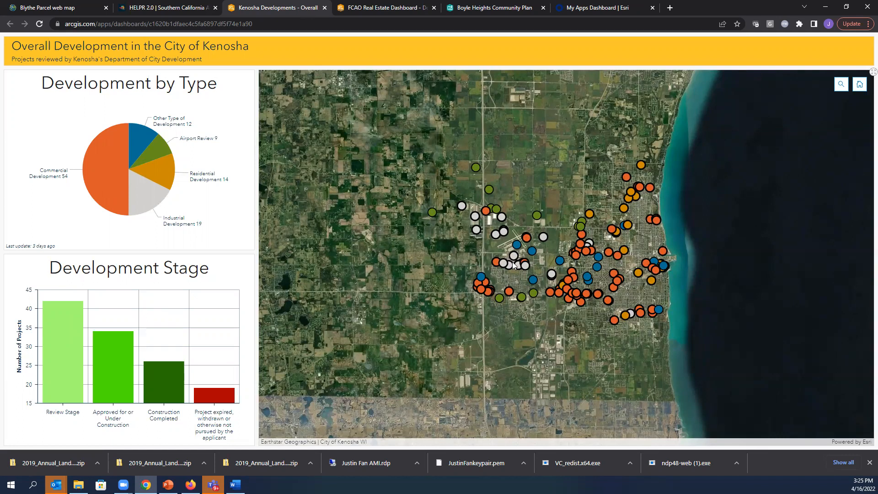
scroll(514, 266, up, 1)
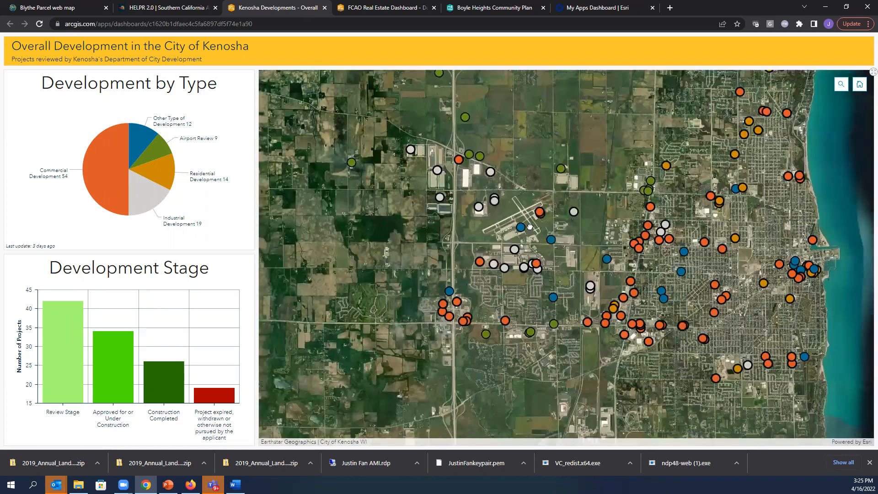
drag(571, 218, 530, 227)
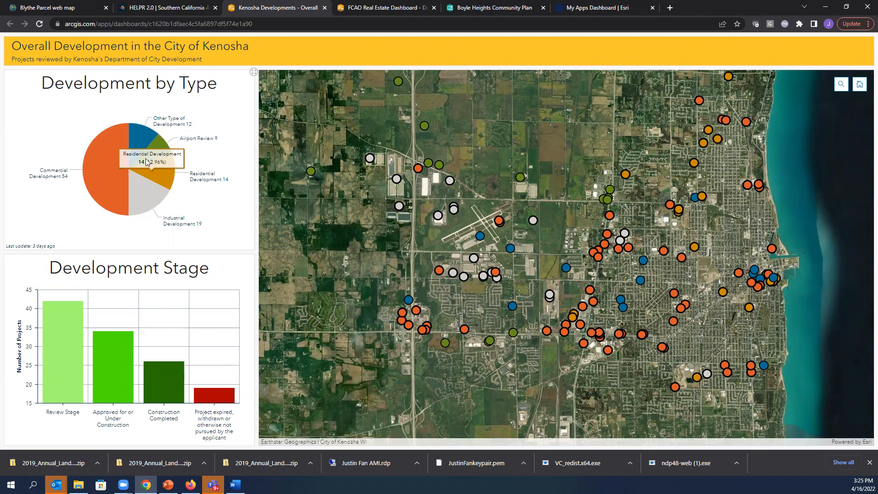
mouse_move(95, 162)
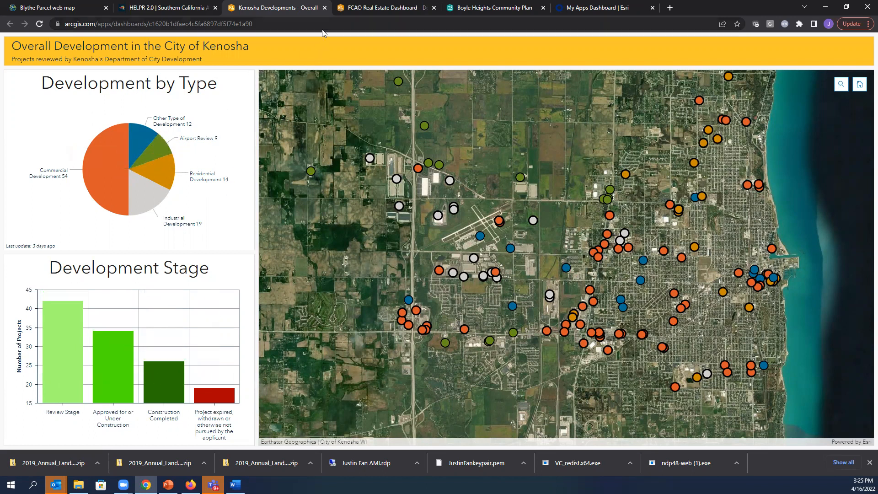
Step: View the FCAO real estate sales dashboard, examining its sales map, key figures and school district chart
click(391, 7)
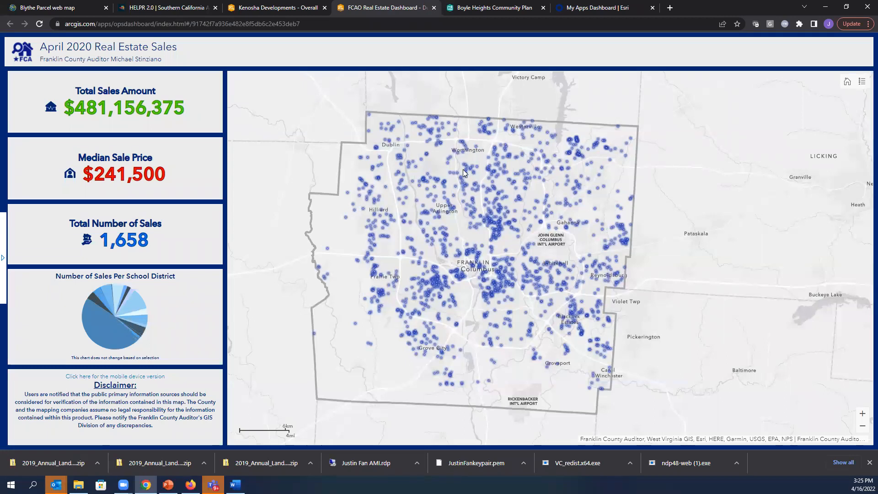
scroll(465, 255, up, 1)
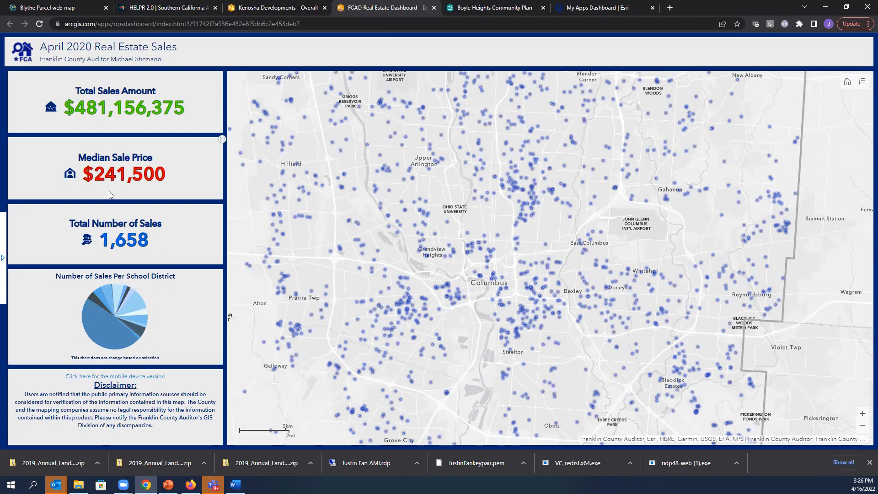
mouse_move(127, 295)
Step: View the Boyle Heights Community Plan story map, examining the zoning map tutorial steps and the draft zoning map section
click(485, 10)
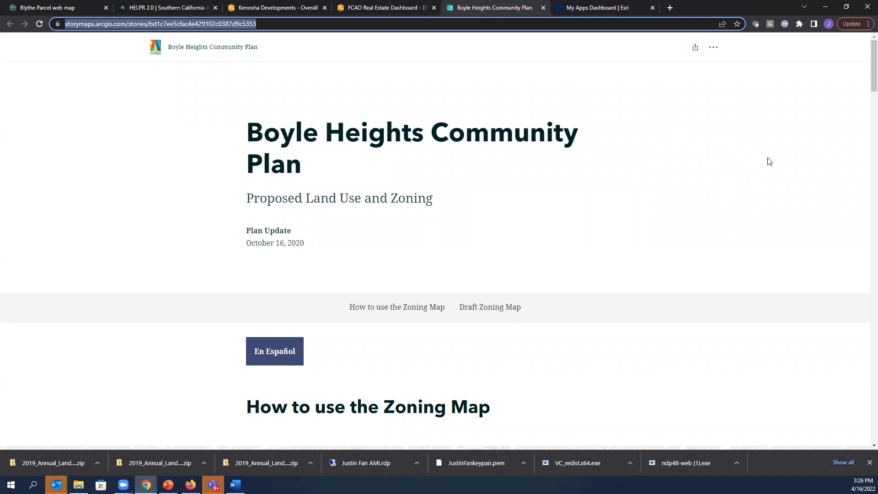
click(866, 81)
scroll(865, 82, down, 2)
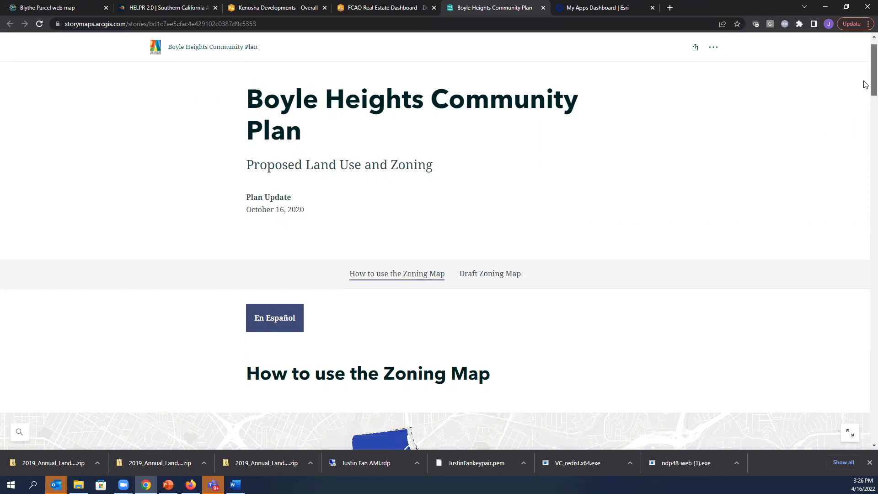
scroll(866, 87, down, 2)
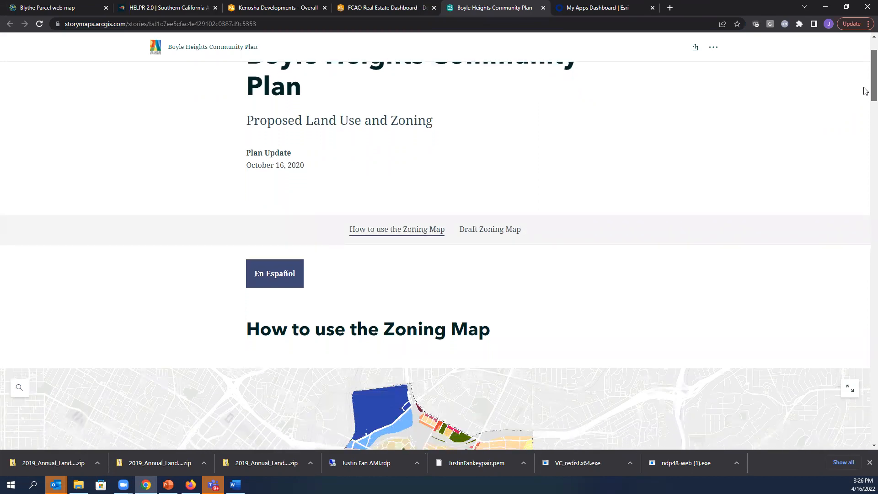
scroll(866, 91, down, 1)
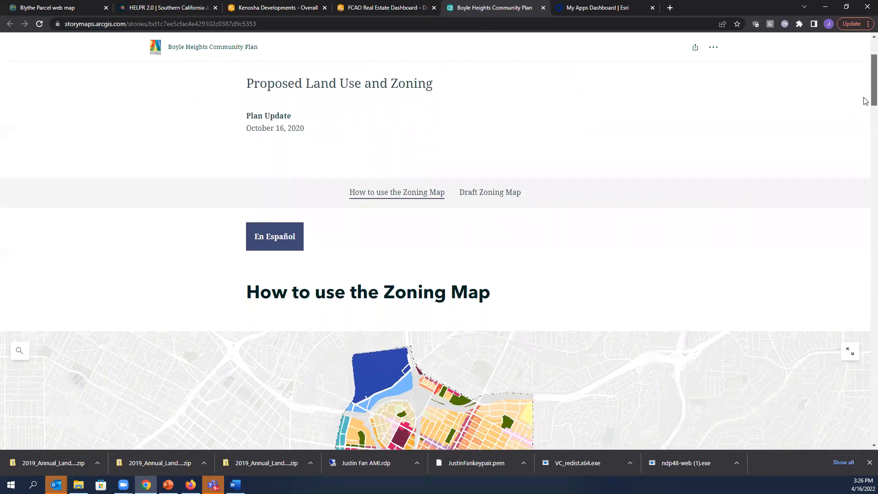
scroll(866, 104, down, 2)
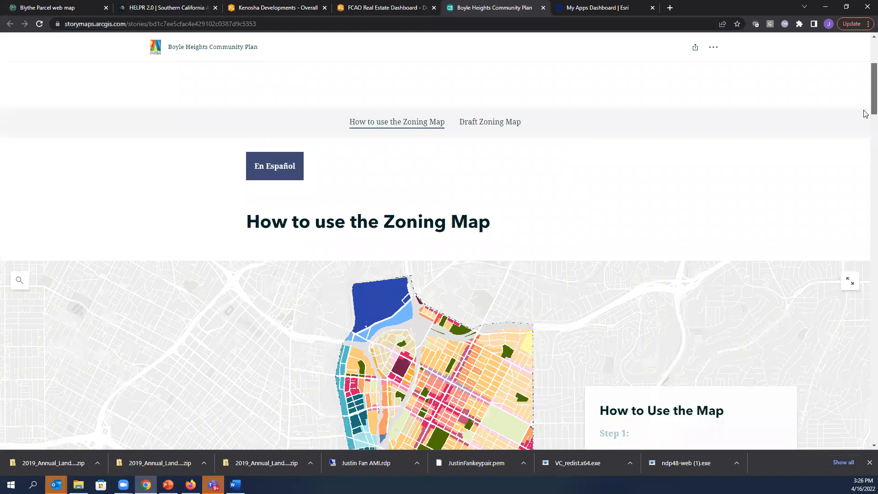
scroll(865, 116, down, 2)
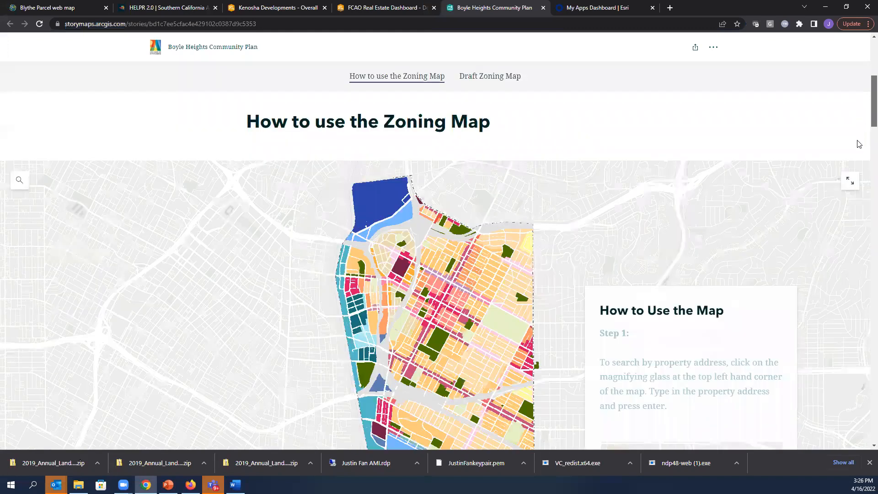
scroll(854, 147, down, 3)
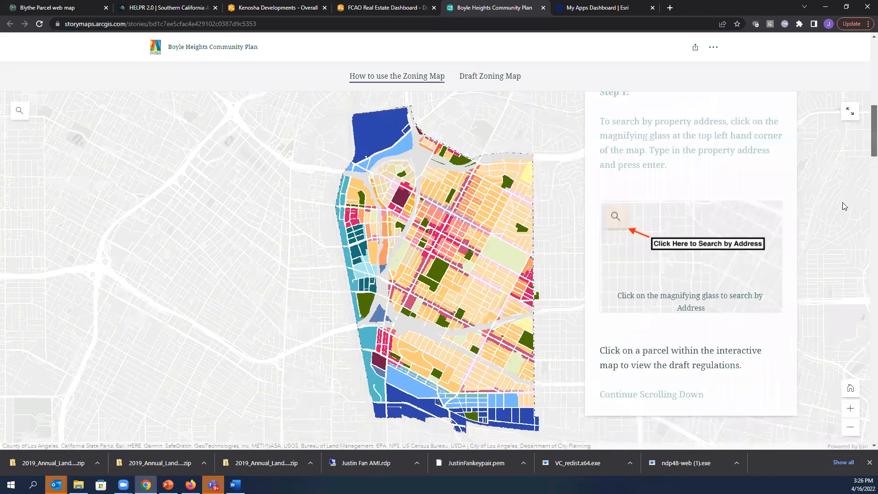
scroll(841, 211, down, 3)
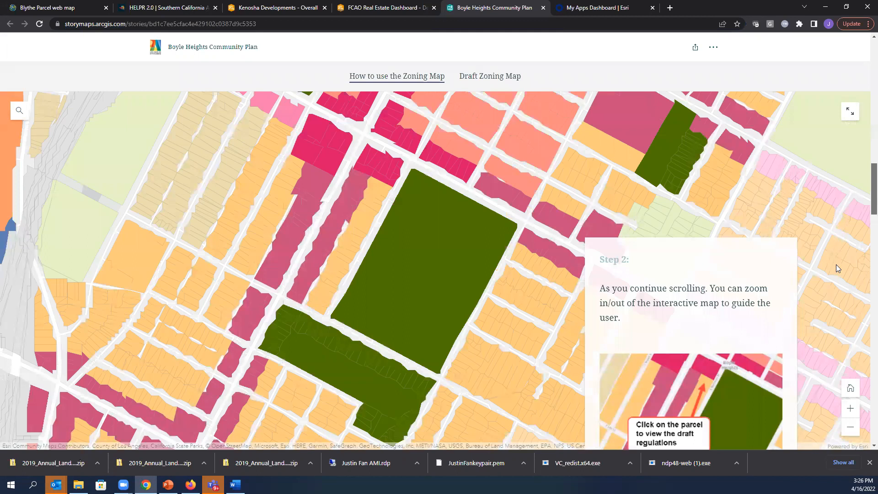
scroll(836, 273, down, 3)
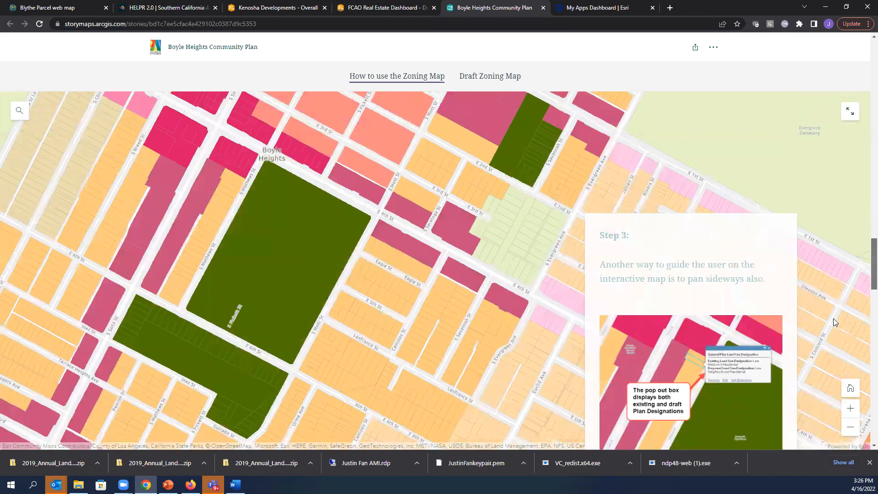
scroll(842, 357, down, 3)
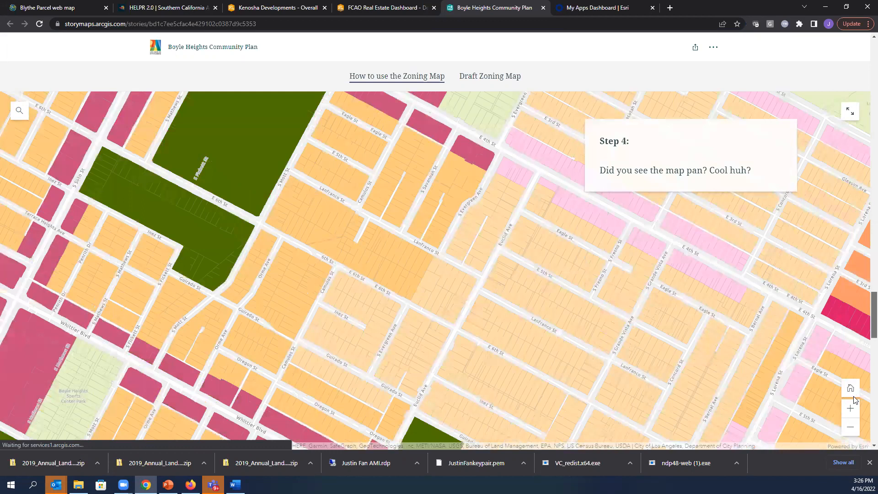
scroll(856, 400, down, 5)
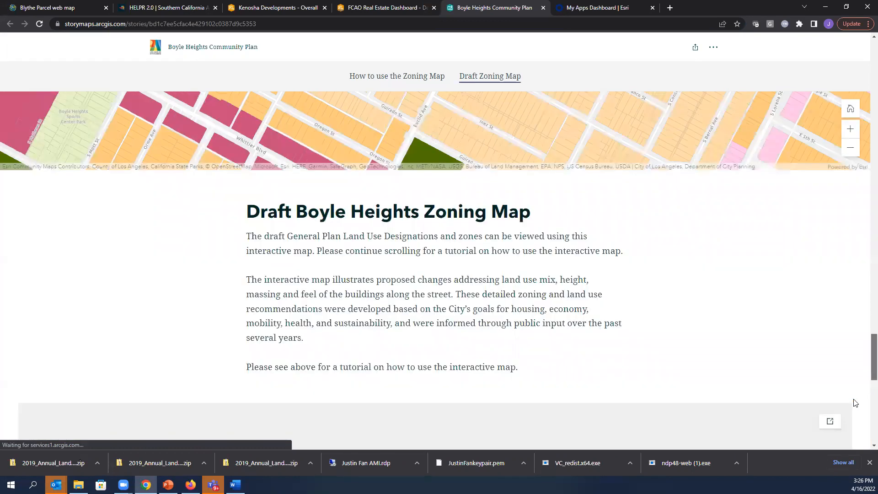
scroll(855, 403, down, 1)
scroll(856, 405, down, 3)
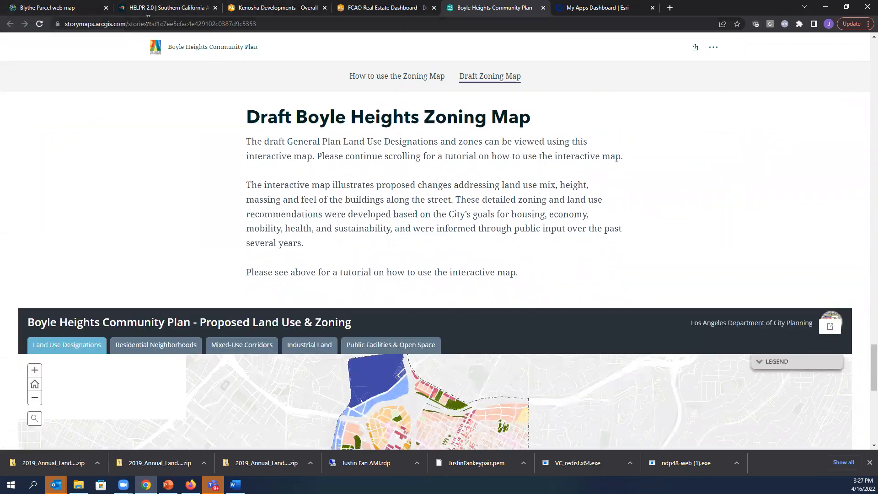
Step: Return to the Blythe Parcel web map and start an Instant App from it with the Zone Lookup template
click(49, 12)
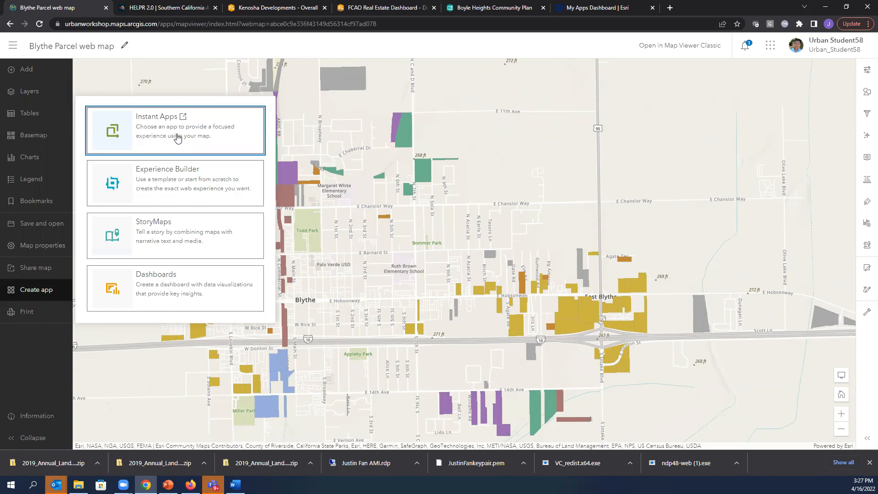
click(178, 137)
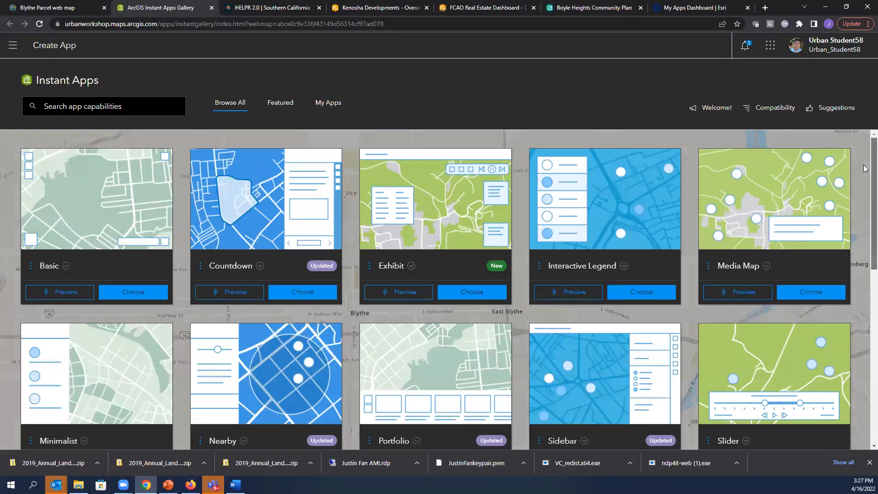
scroll(864, 168, down, 1)
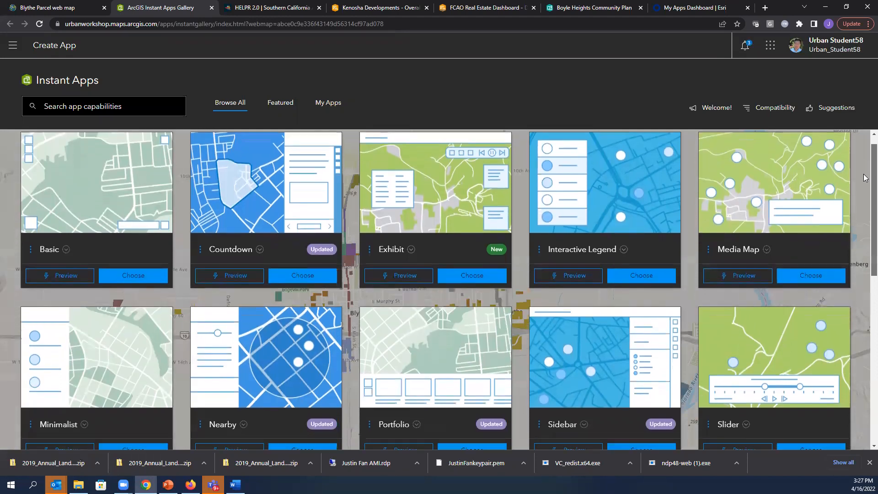
scroll(865, 183, down, 1)
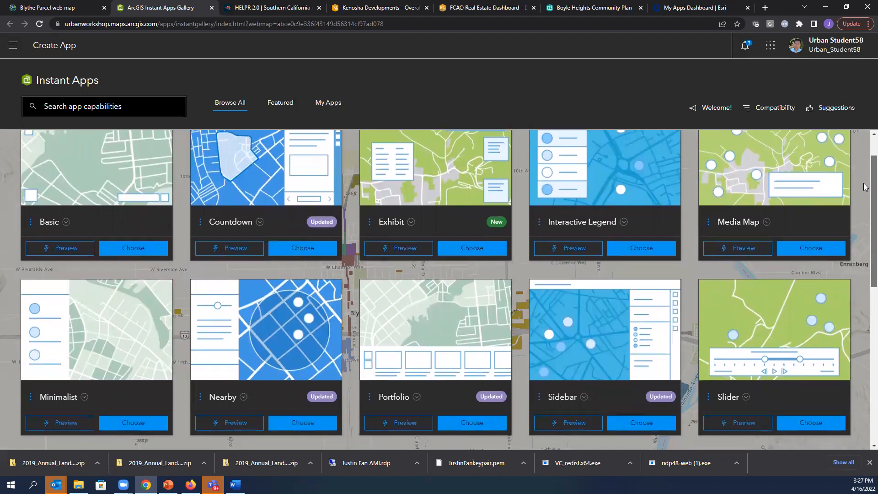
scroll(865, 196, down, 1)
scroll(865, 196, down, 4)
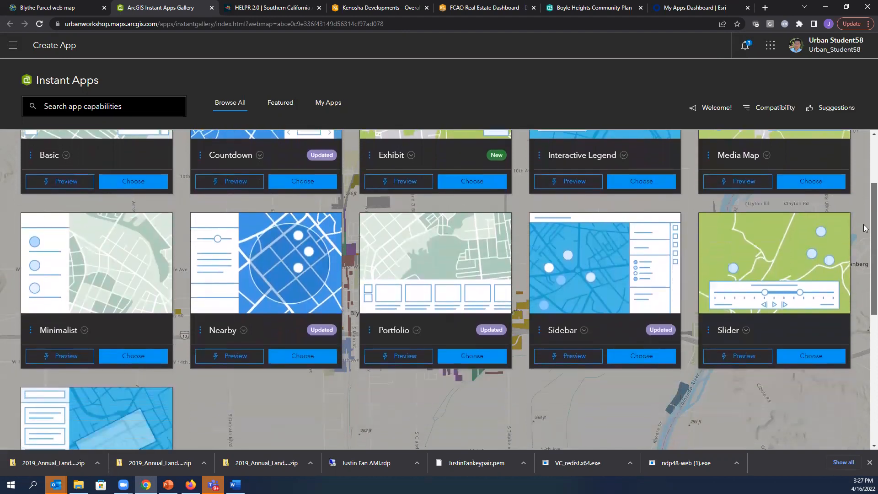
scroll(865, 265, down, 1)
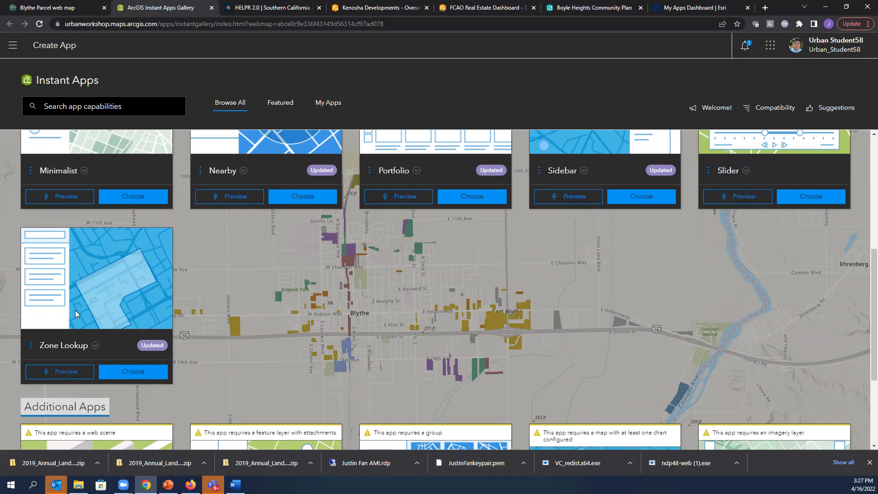
click(130, 378)
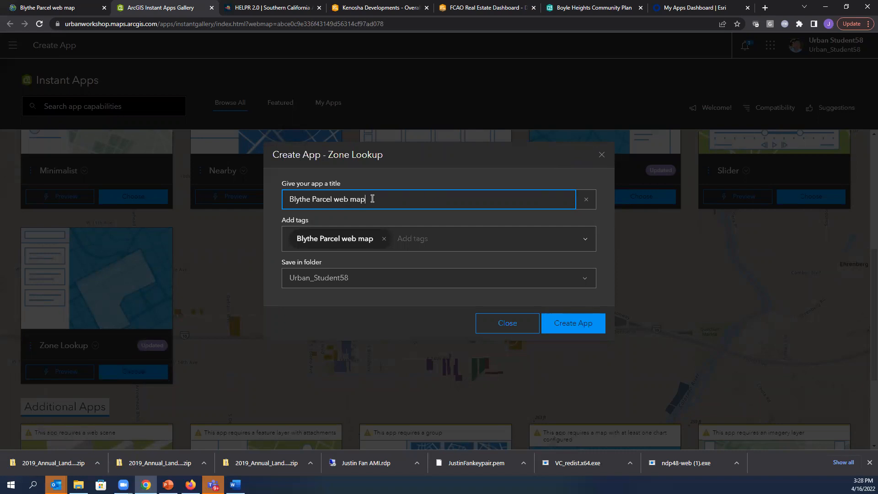
Step: Title the new app "Blythe Parcel Lookup Web App"
key(BackSpace)
key(BackSpace)
key(BackSpace)
key(BackSpace)
key(BackSpace)
key(BackSpace)
key(BackSpace)
key(BackSpace)
text(Lookup Web App)
Step: Replace the existing tag with "Blythe Parcel Lookup Web App", copied from the title, and create the app
drag(428, 200, 230, 203)
key(ctrl+c)
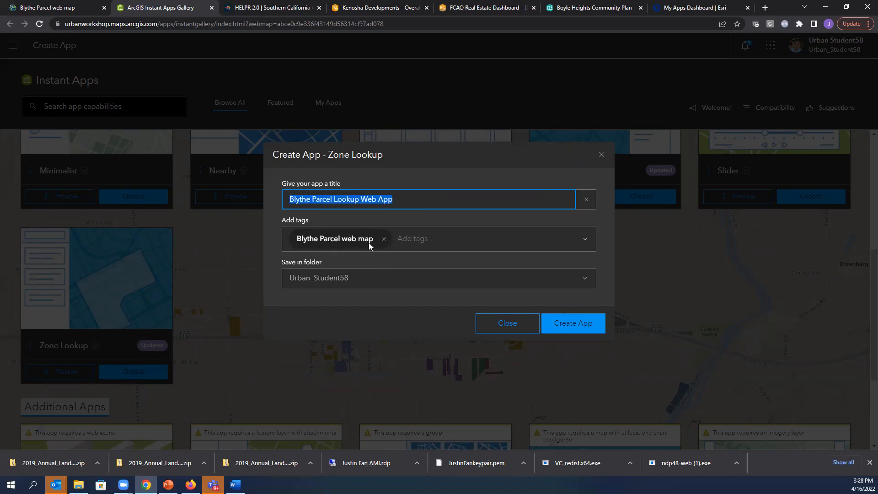
click(384, 239)
click(354, 239)
key(ctrl+v)
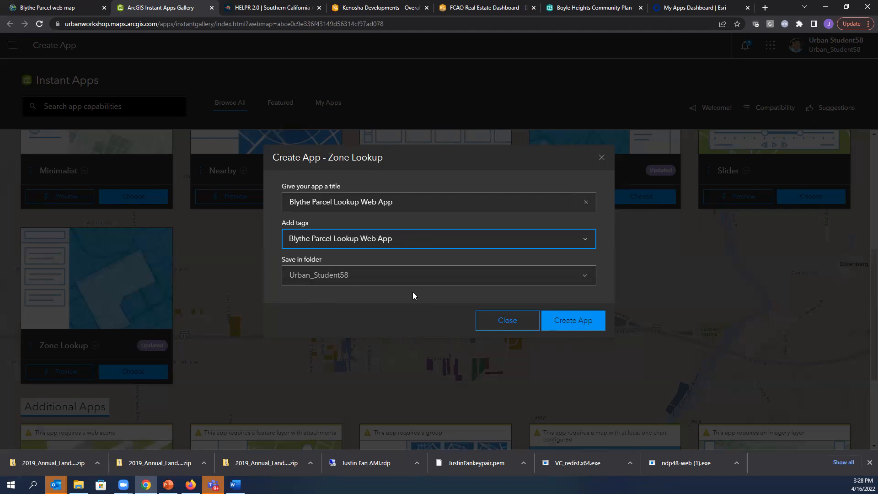
click(580, 325)
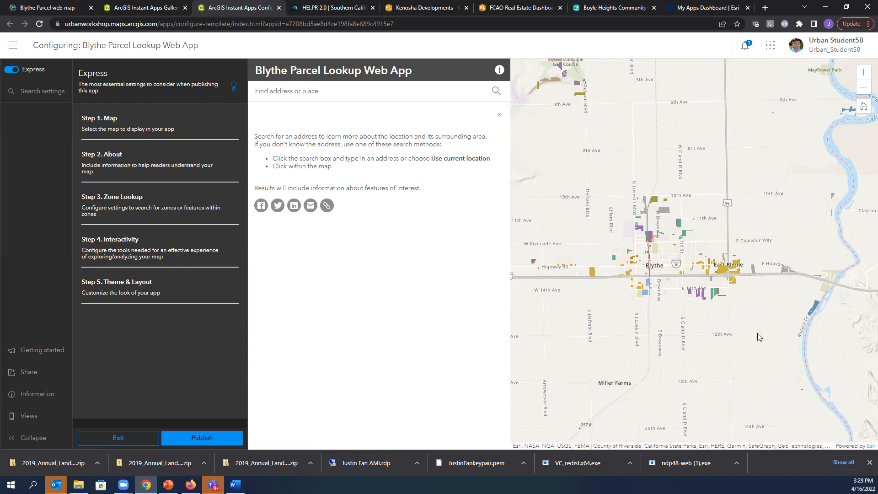
Step: Look over the parcels in the app preview and check which web map is assigned in the Map settings
scroll(711, 280, up, 2)
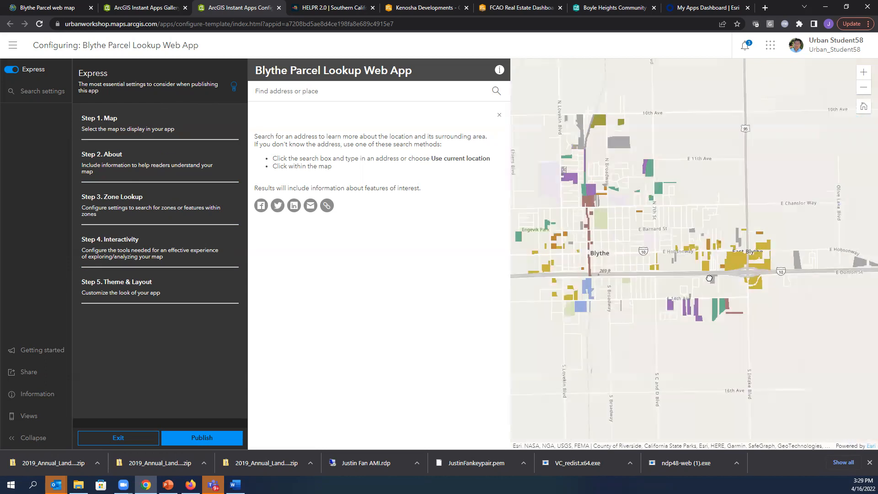
drag(701, 290, 706, 307)
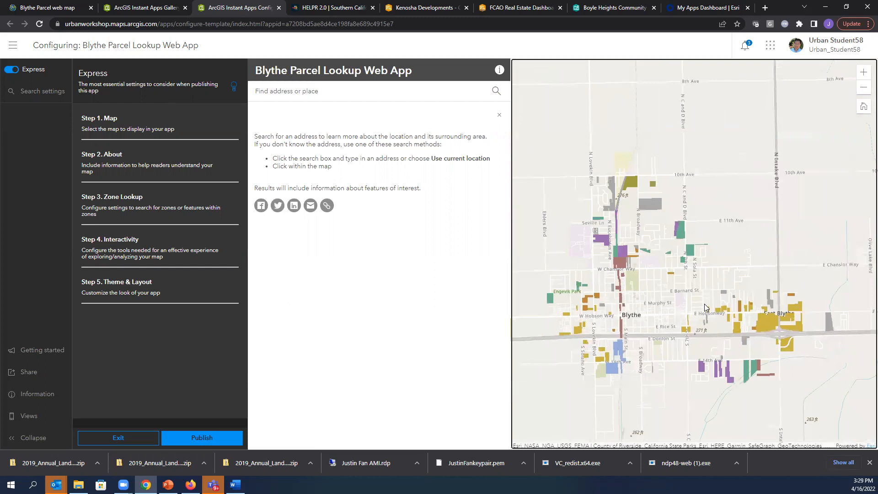
click(142, 131)
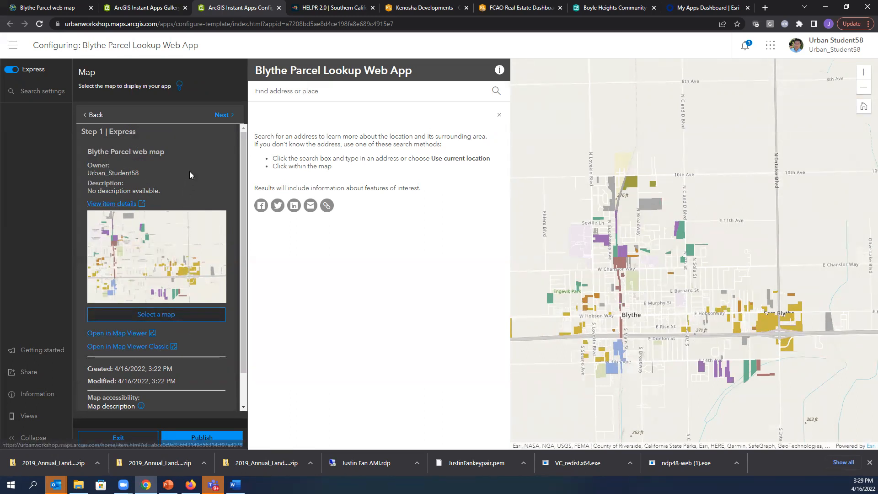
click(93, 116)
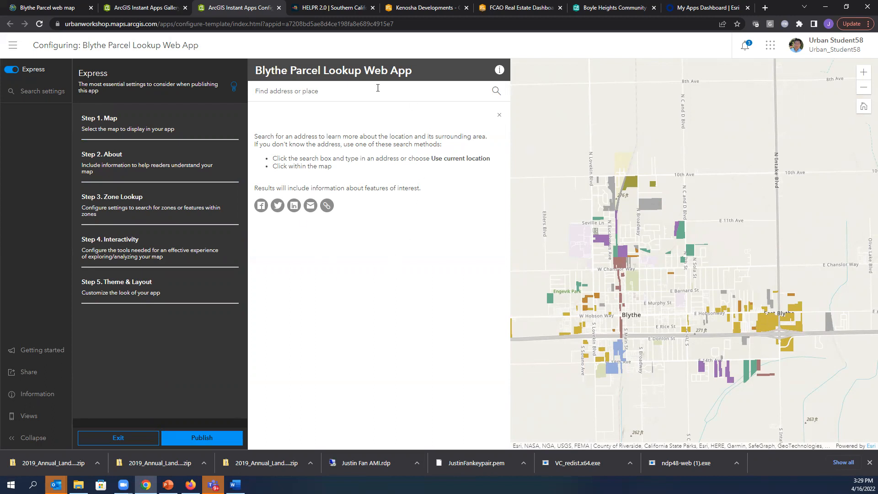
Step: In the About settings, append "by" and the author's full name to the app title, and set the introduction title to "Showcasing Instant App"
click(135, 167)
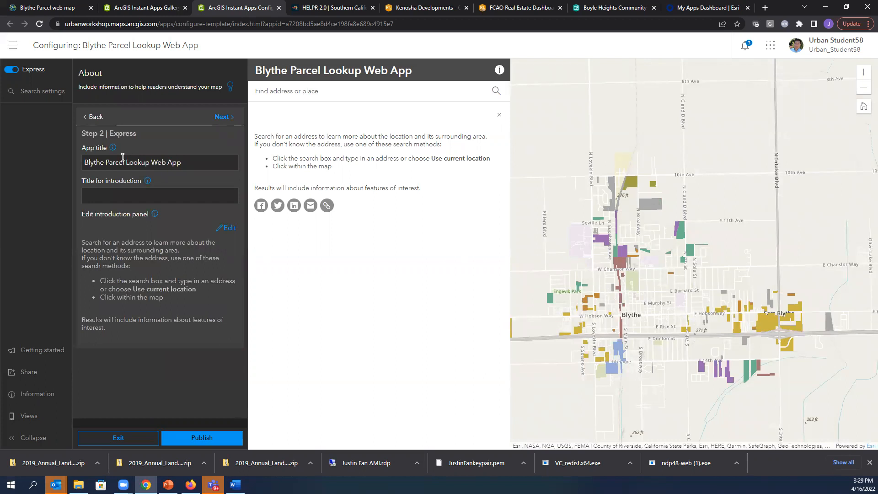
click(191, 163)
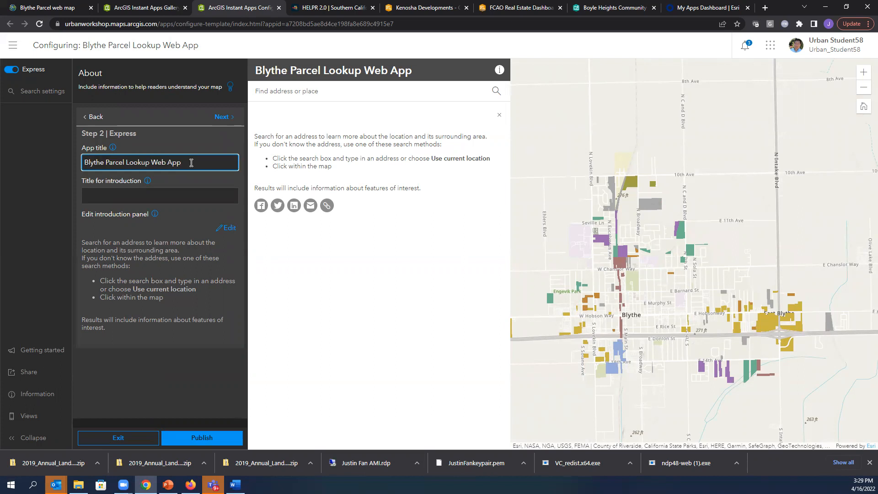
text(Just)
key(BackSpace)
key(BackSpace)
key(BackSpace)
text(by Justin Fan)
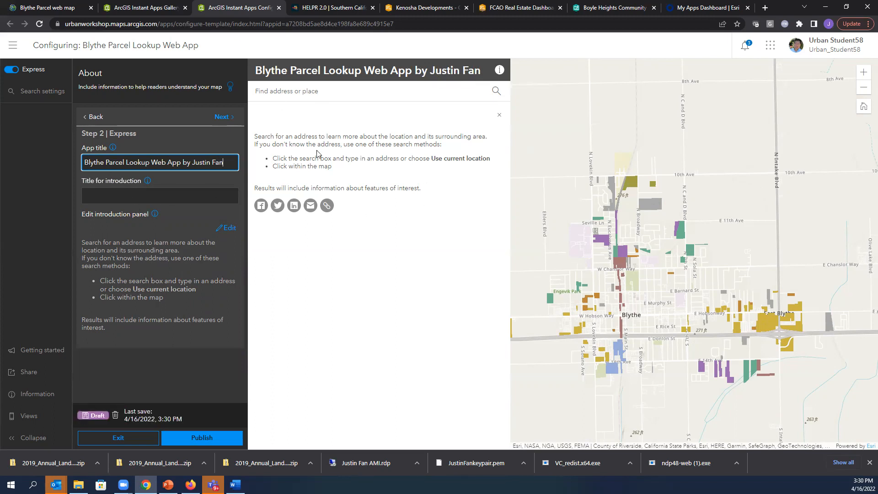
click(121, 196)
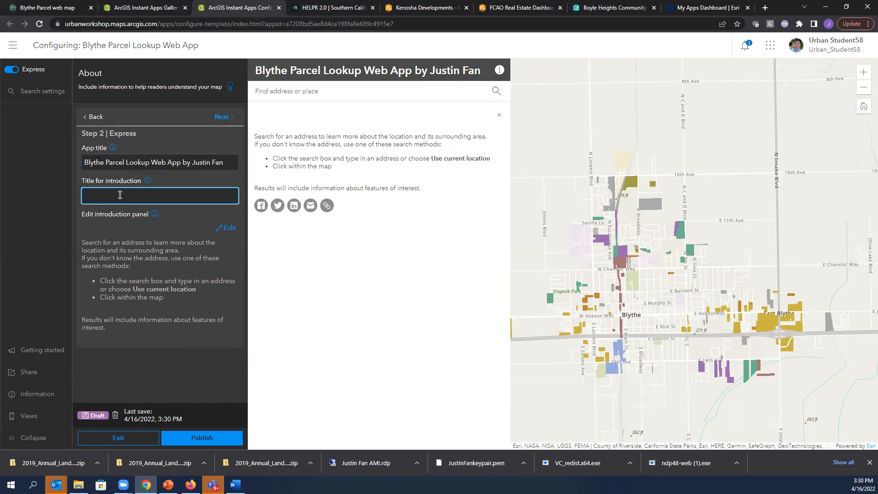
text(Showcasing Instant App)
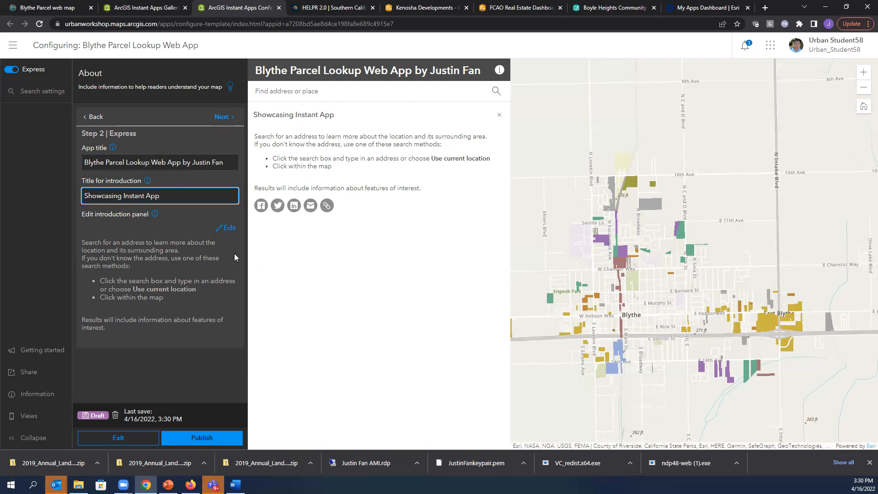
Step: Make the "Click within the map" bullet in the introduction panel text bold and italic, and save the edited text
click(230, 229)
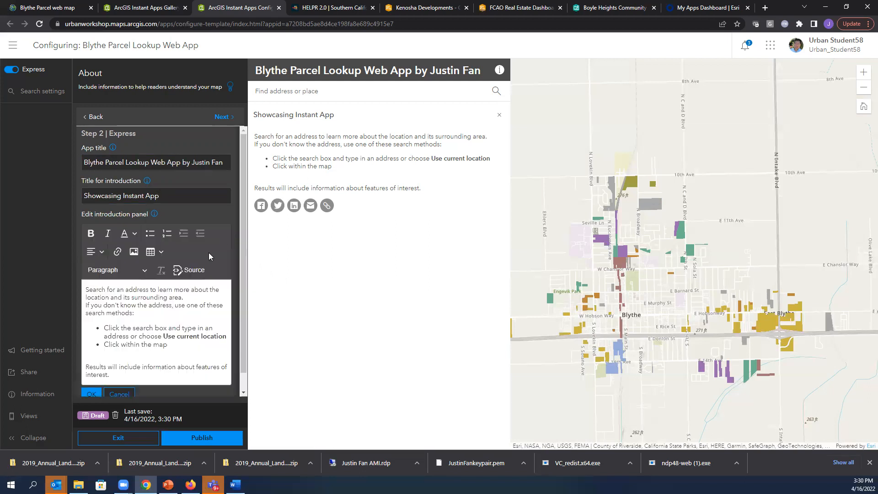
scroll(169, 324, down, 1)
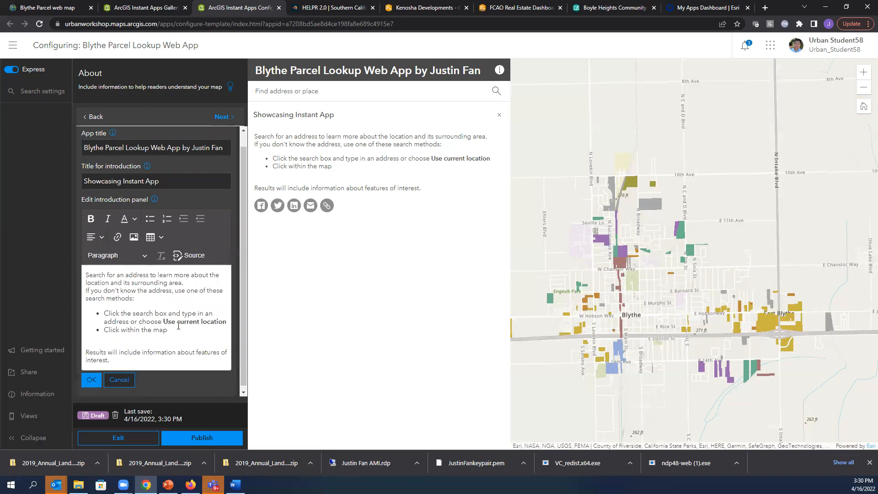
drag(104, 324, 168, 325)
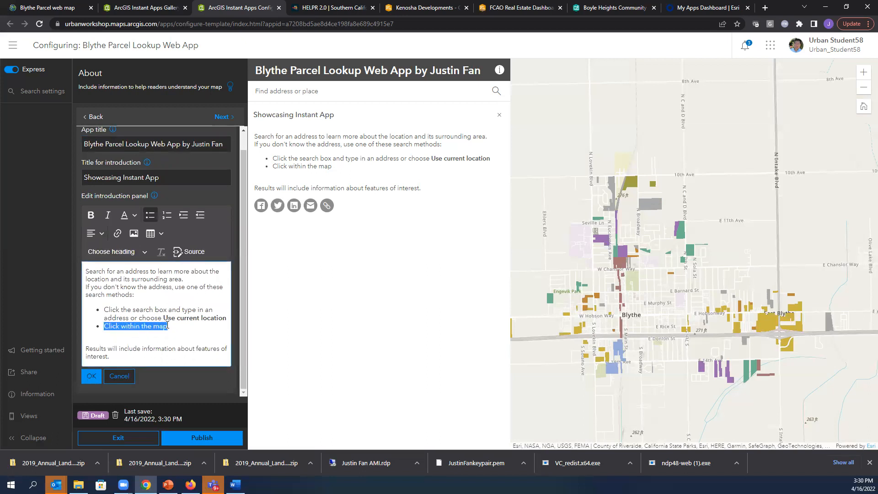
click(91, 214)
click(107, 215)
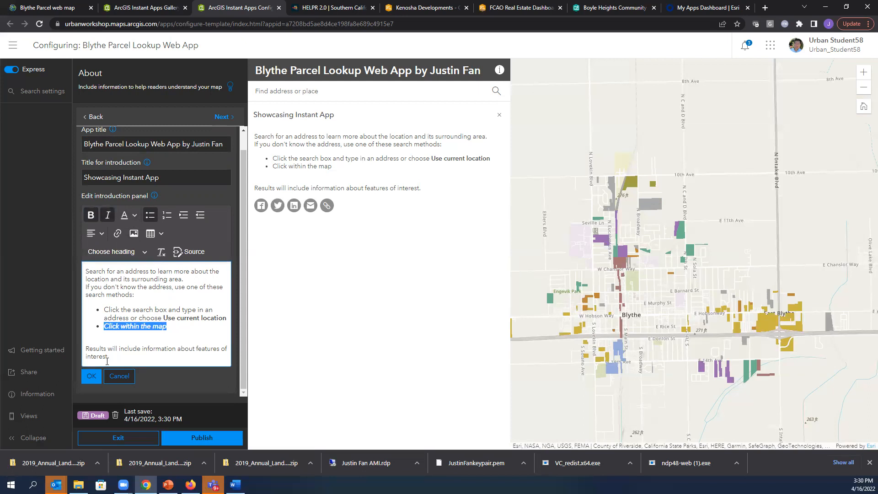
click(93, 376)
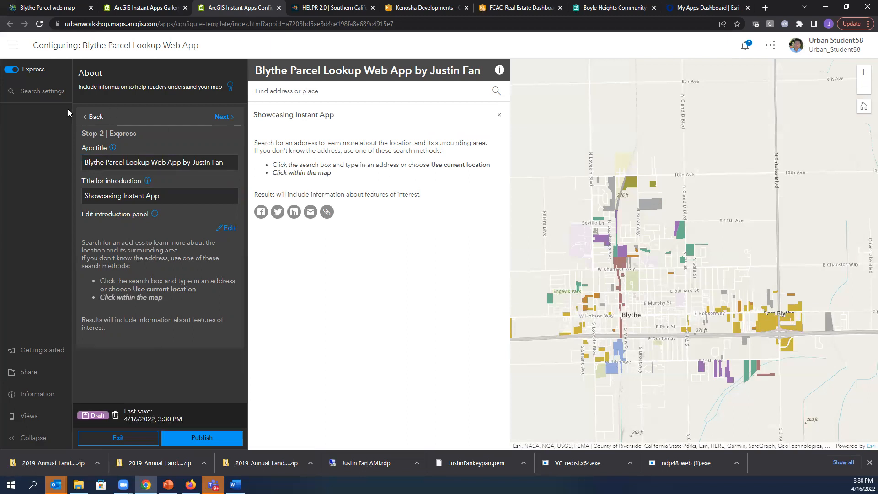
Step: Include the Blythe Parcel data layer in the Zone Lookup results and review the search configuration in the Interactivity settings
click(94, 118)
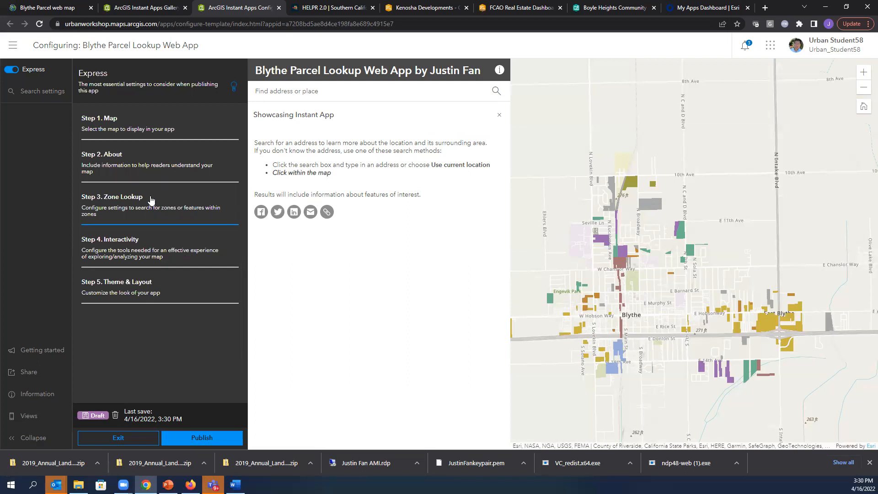
click(134, 207)
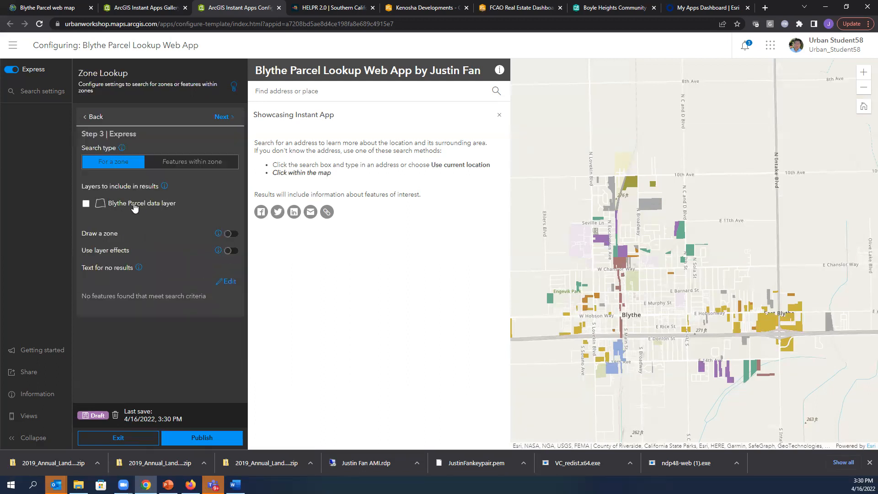
click(87, 206)
click(94, 117)
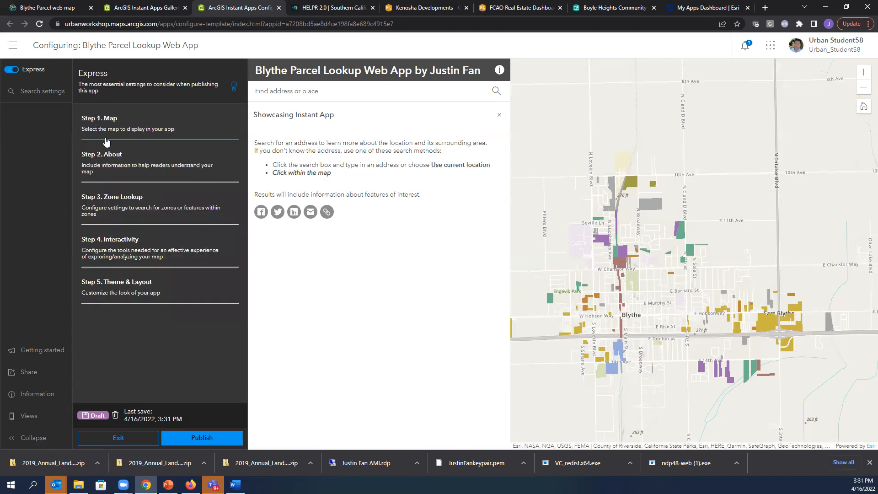
click(131, 247)
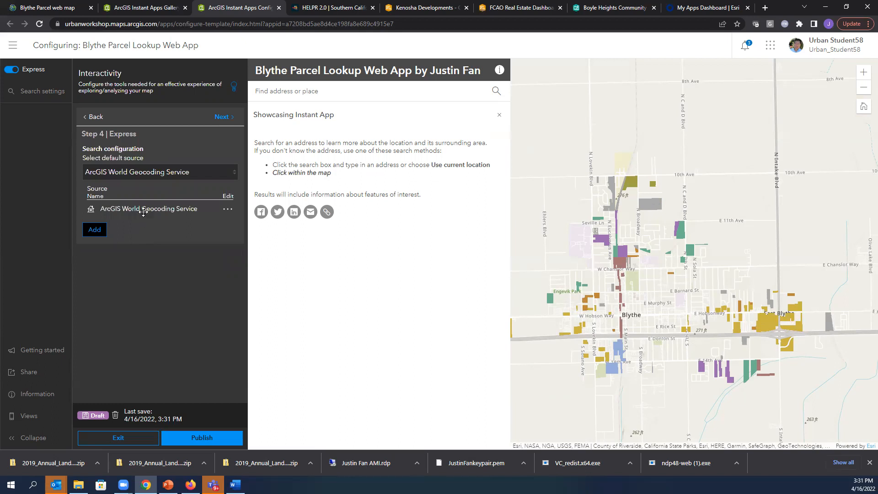
click(93, 120)
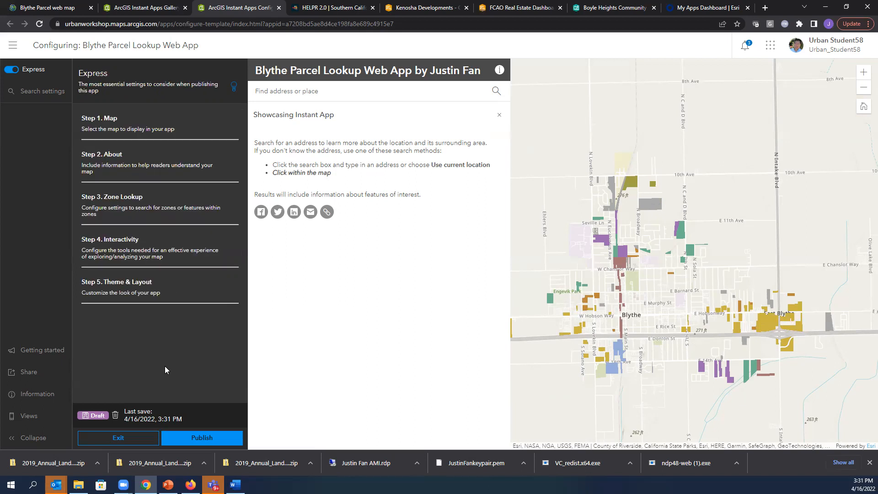
Step: Try the Dark mode in the Theme & Layout settings and switch back to Light
click(129, 284)
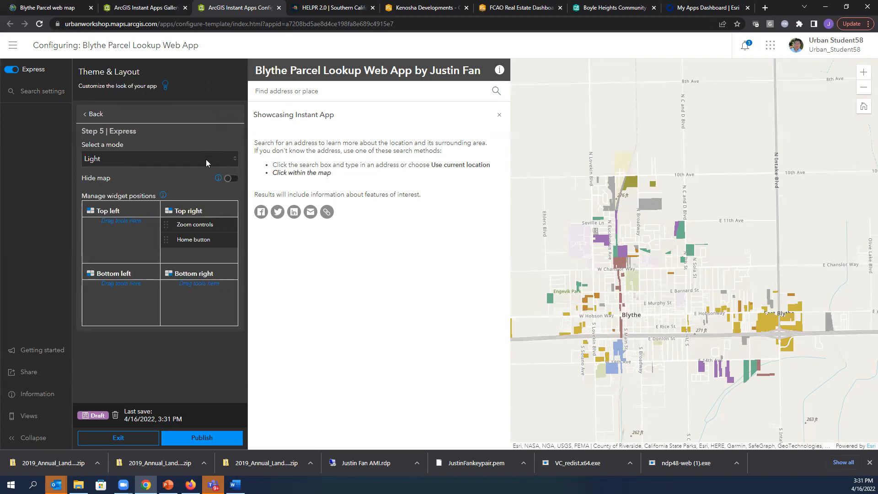
click(234, 161)
click(98, 180)
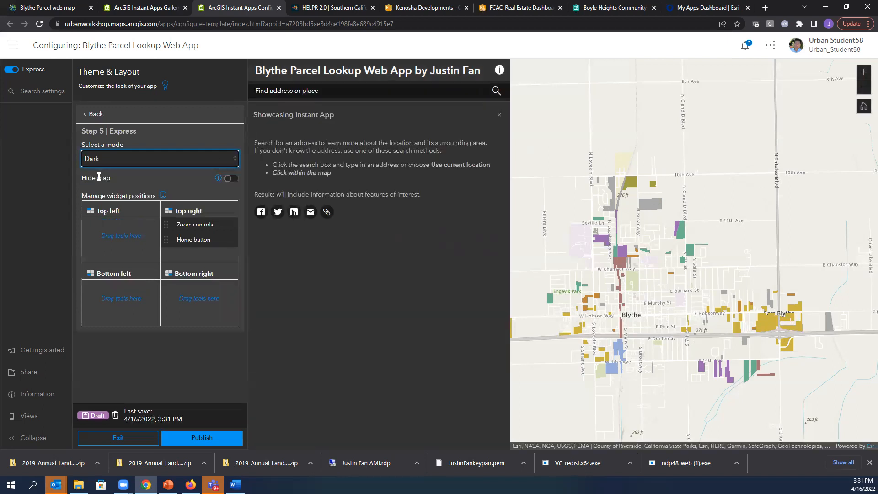
click(238, 160)
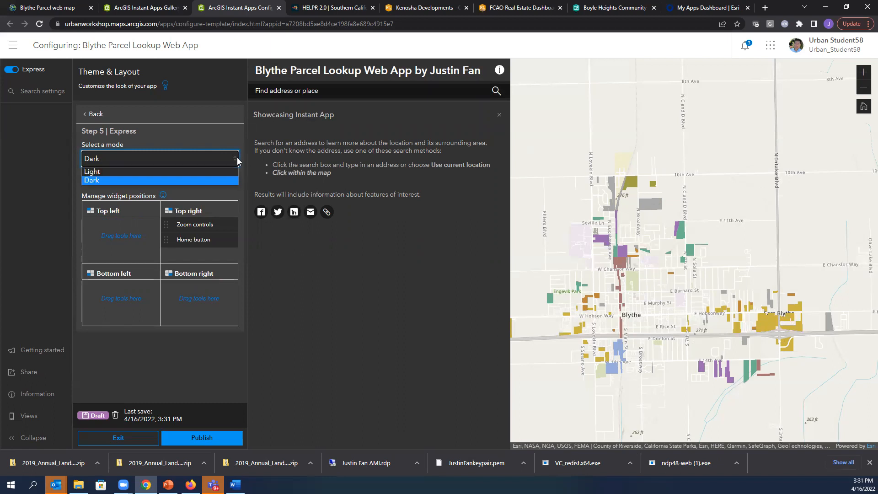
click(131, 172)
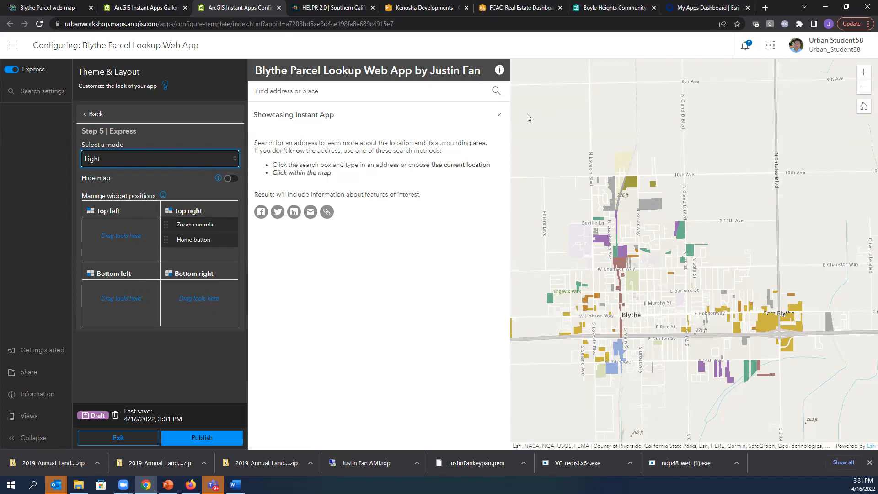
click(96, 119)
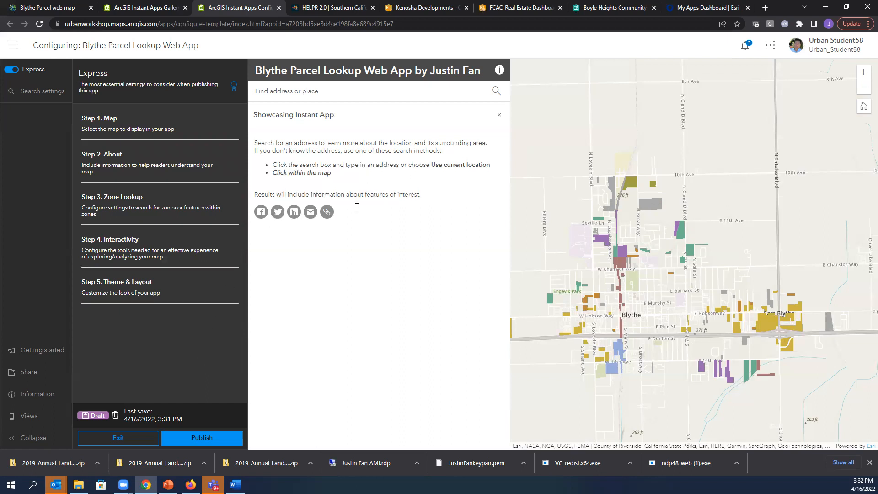
Step: Publish the app and look over the embed code and its width and height in the share options
click(193, 439)
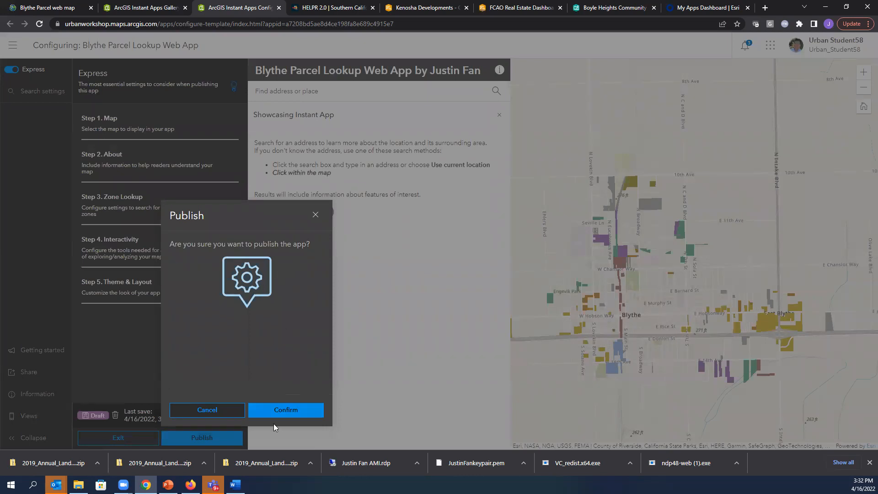
click(282, 413)
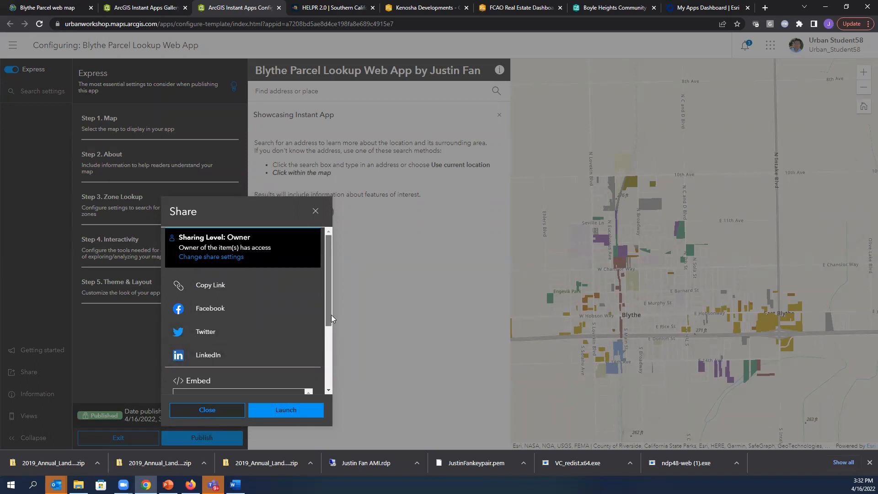
scroll(331, 315, down, 2)
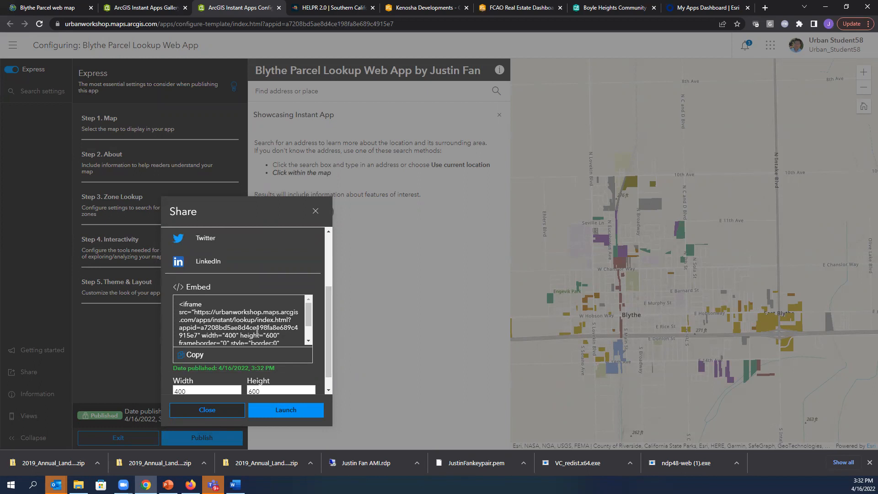
click(308, 328)
mouse_move(309, 328)
mouse_down()
mouse_move(309, 341)
mouse_move(307, 323)
mouse_up()
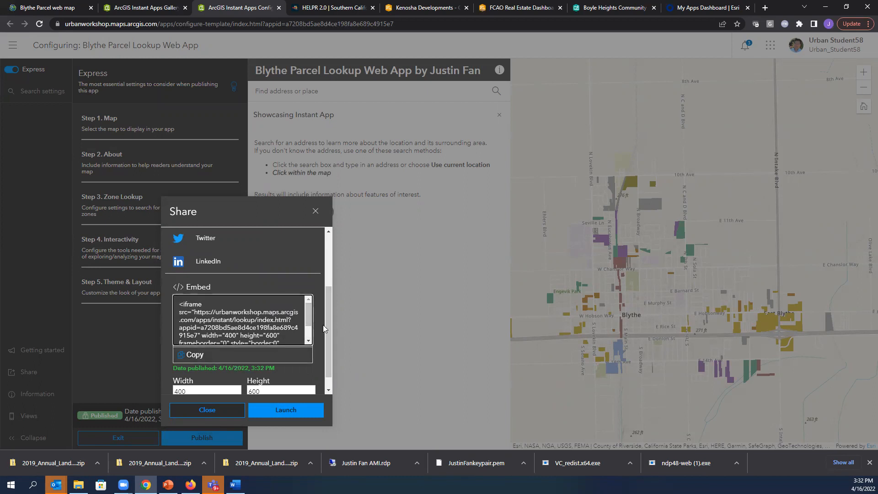
drag(329, 336, 326, 360)
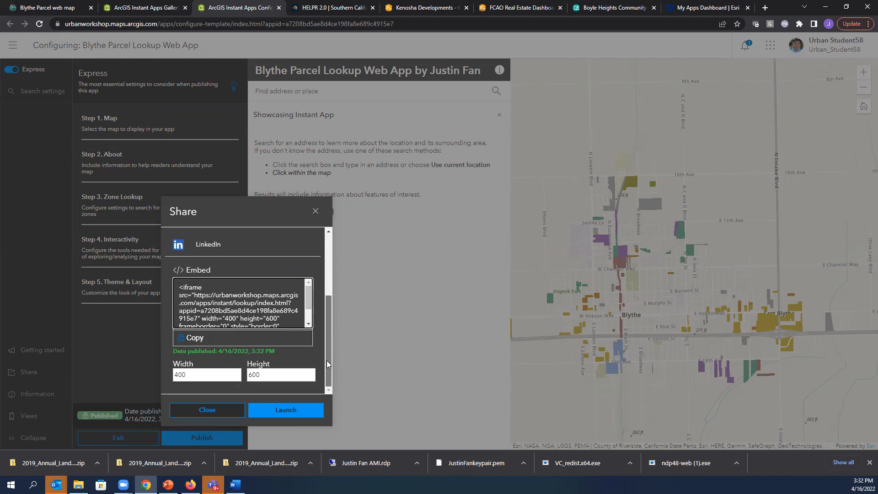
Step: Launch the published app and look up the large green parcel between N 7th St and N Sola St on the map
click(282, 413)
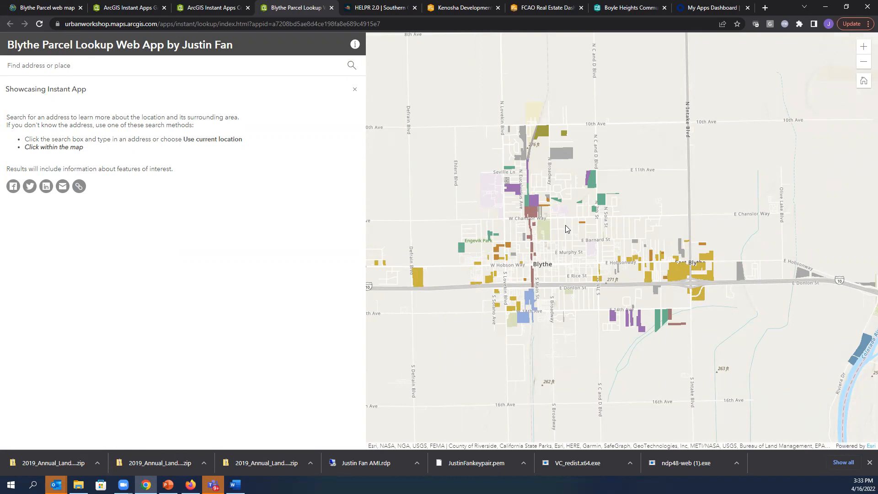
scroll(596, 238, up, 1)
scroll(596, 238, up, 2)
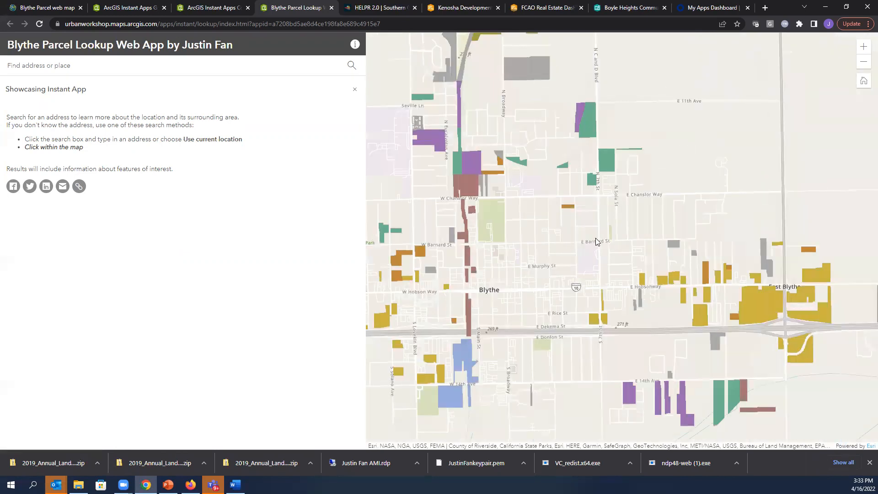
click(91, 67)
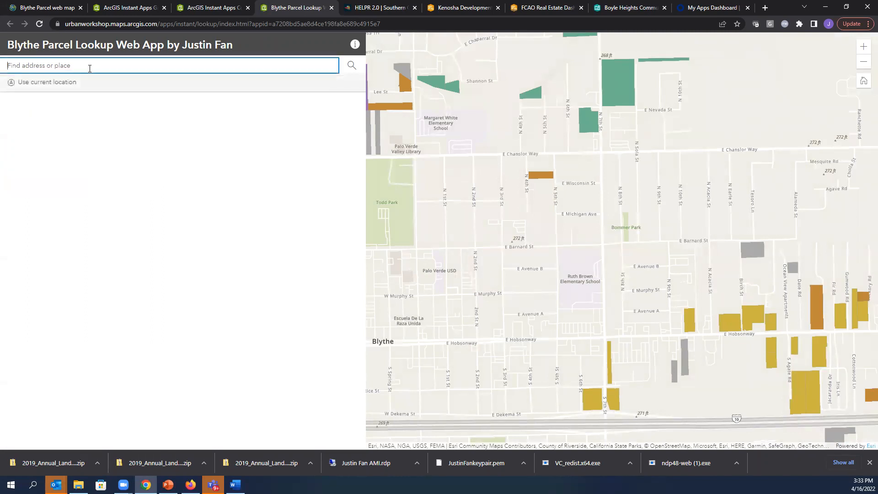
drag(658, 149, 647, 168)
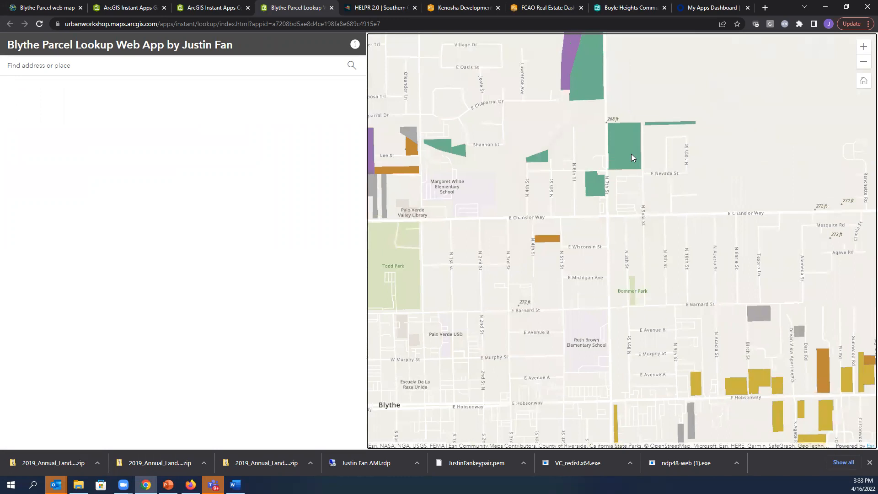
click(631, 154)
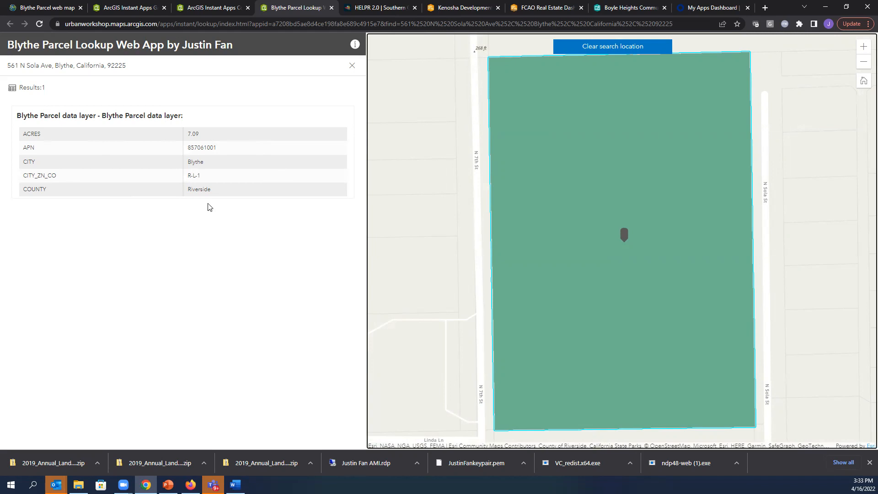
Step: Check the app's introduction panel from the parcel results, clear the search location, and show the introduction again
click(356, 46)
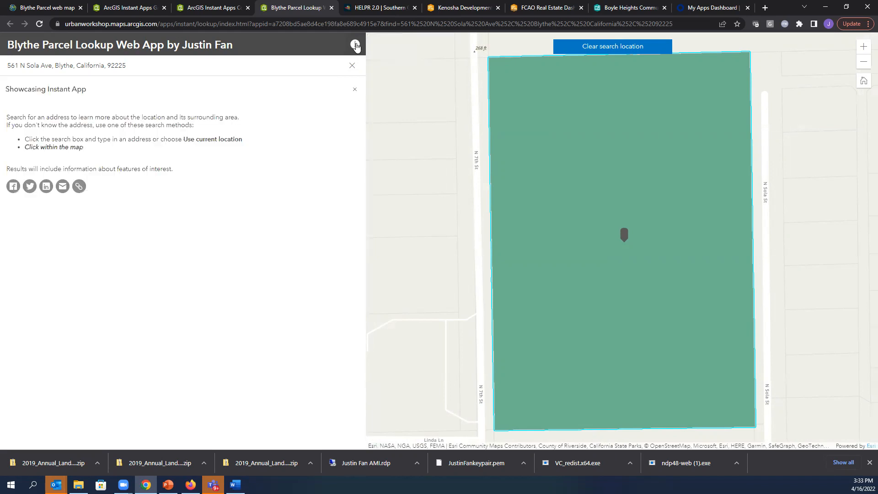
click(356, 46)
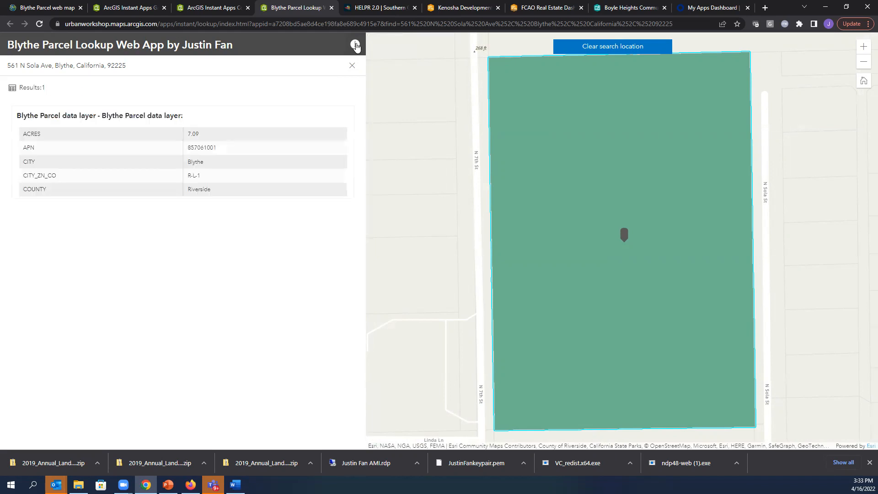
click(634, 46)
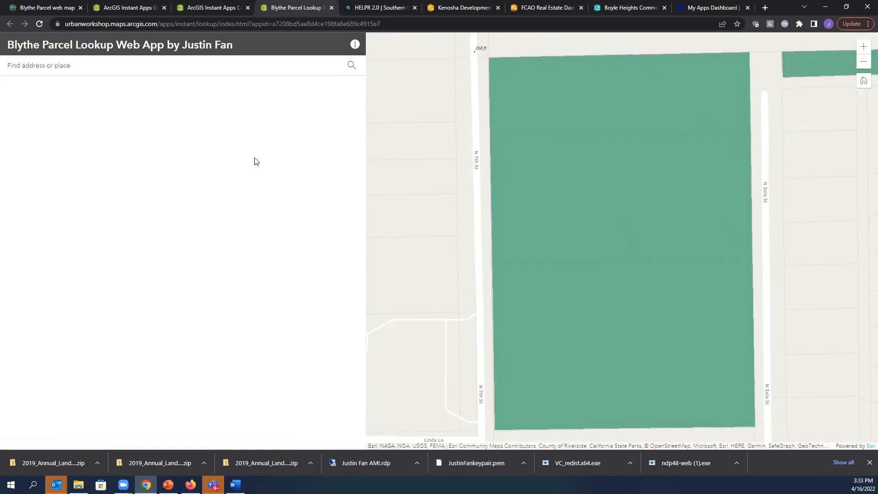
click(360, 51)
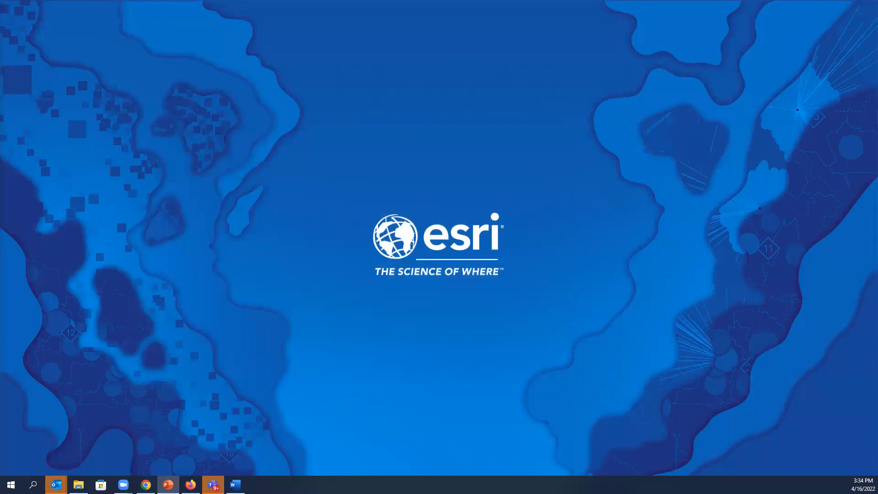
Step: Switch to the PowerPoint presentation
click(168, 485)
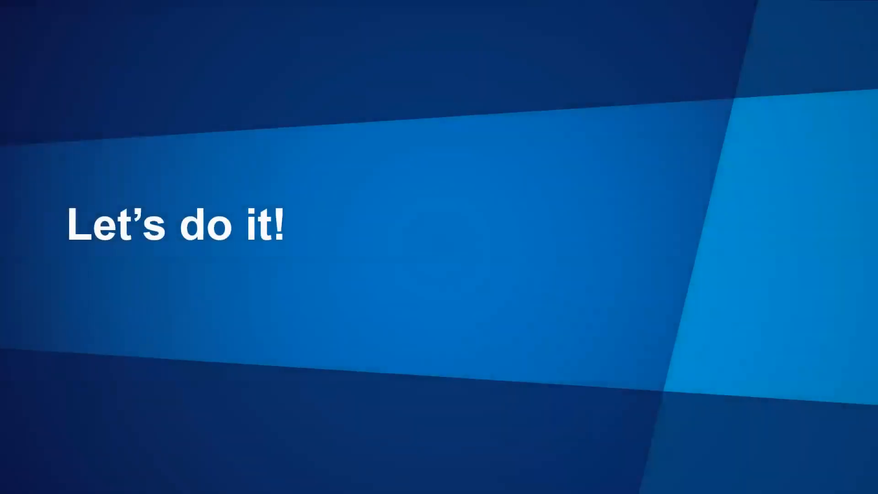
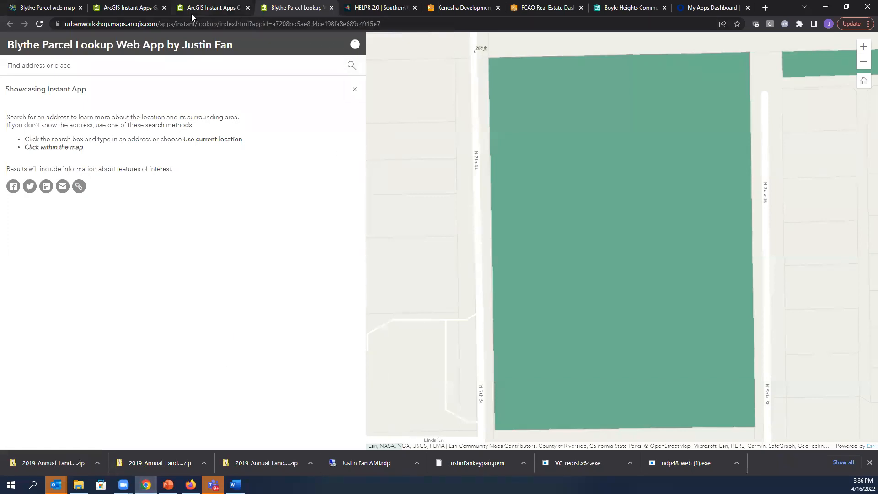
Step: Go from the Blythe Parcel web map to My Content to look over the items, and open the My Groups page
click(56, 10)
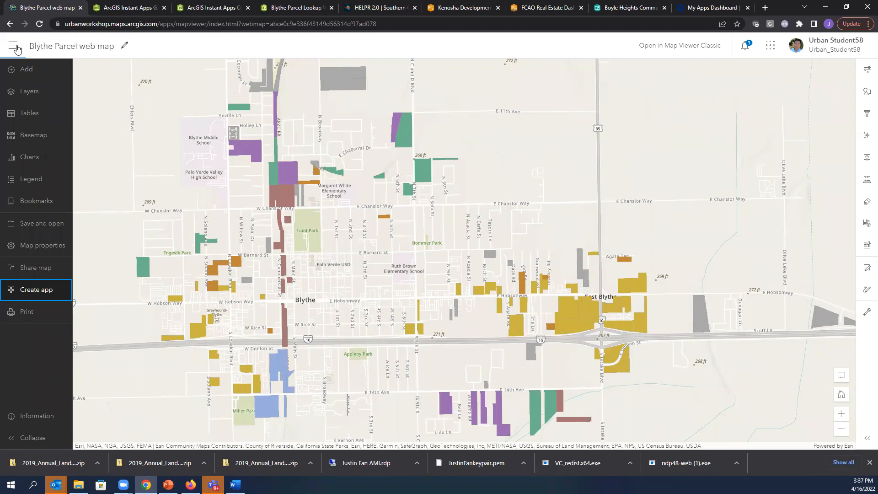
click(15, 49)
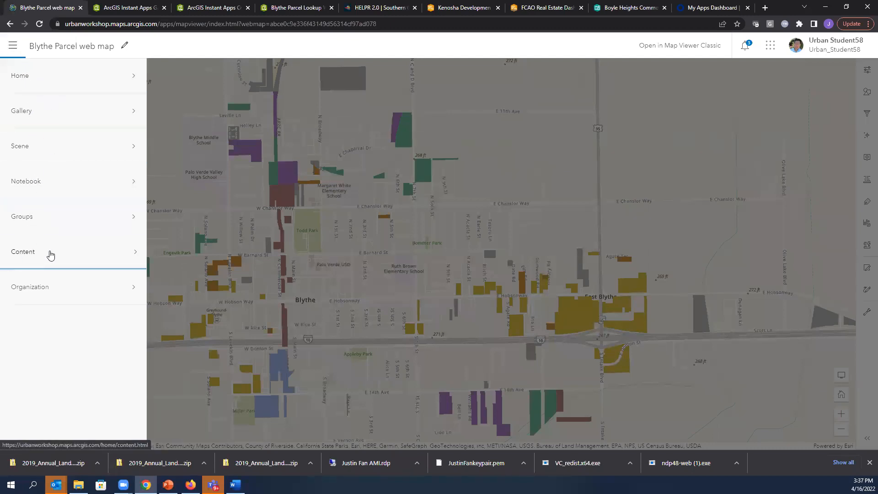
click(33, 259)
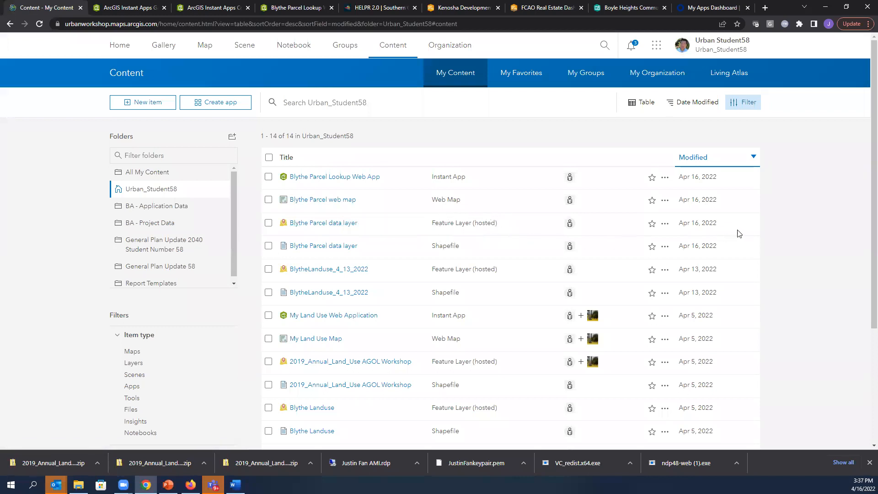
mouse_move(742, 232)
click(345, 49)
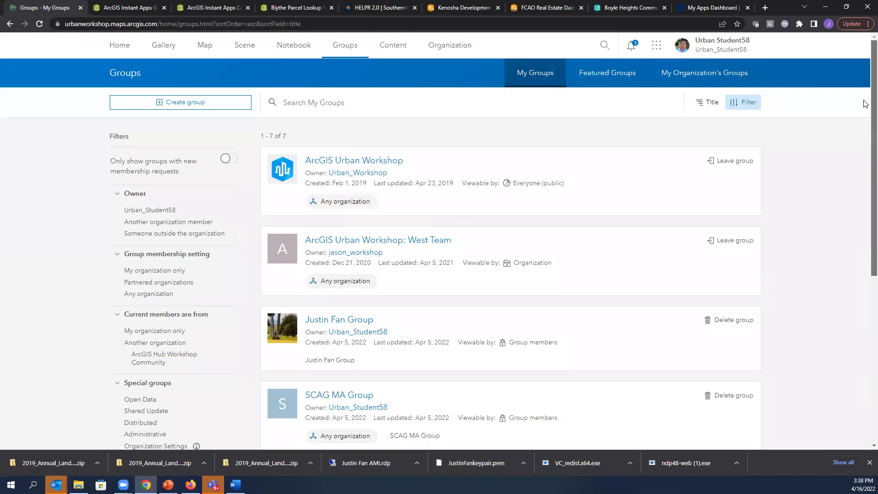
Step: Look over the existing groups, then start a new group named with the owner's full name followed by "Group for sharing"
scroll(862, 217, down, 4)
scroll(861, 219, down, 1)
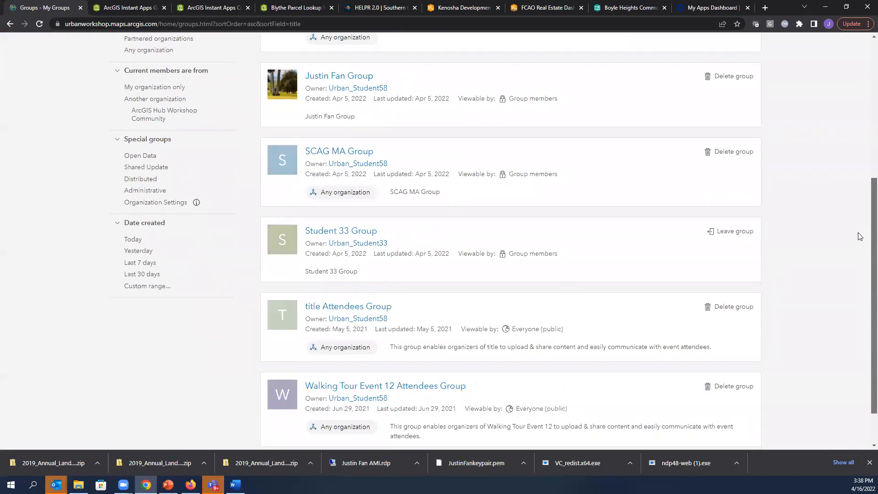
scroll(860, 239, up, 3)
scroll(863, 138, up, 3)
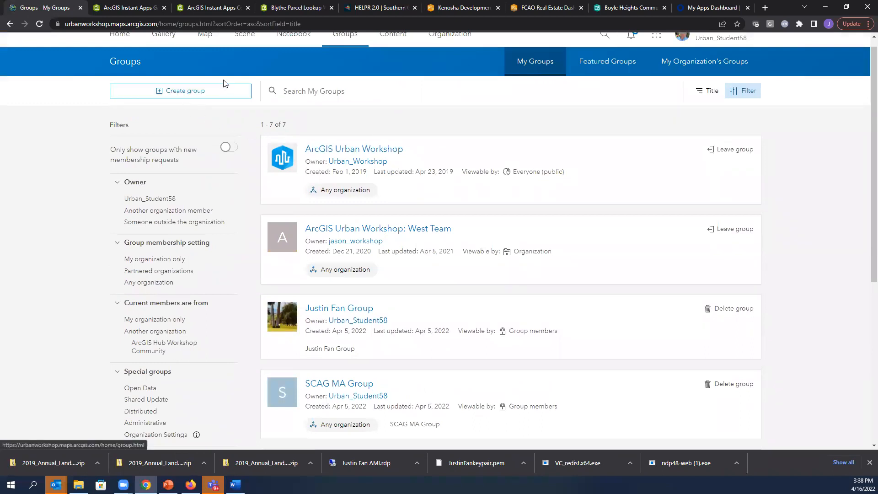
scroll(223, 87, up, 1)
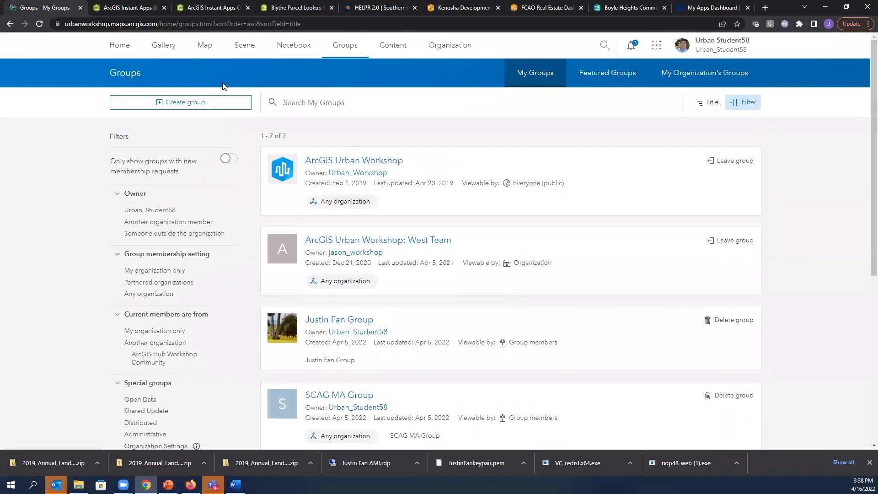
click(190, 109)
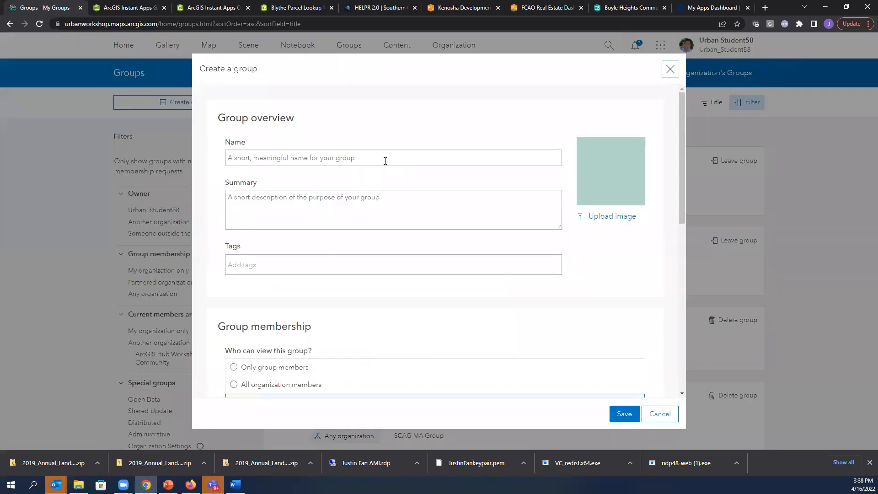
click(381, 159)
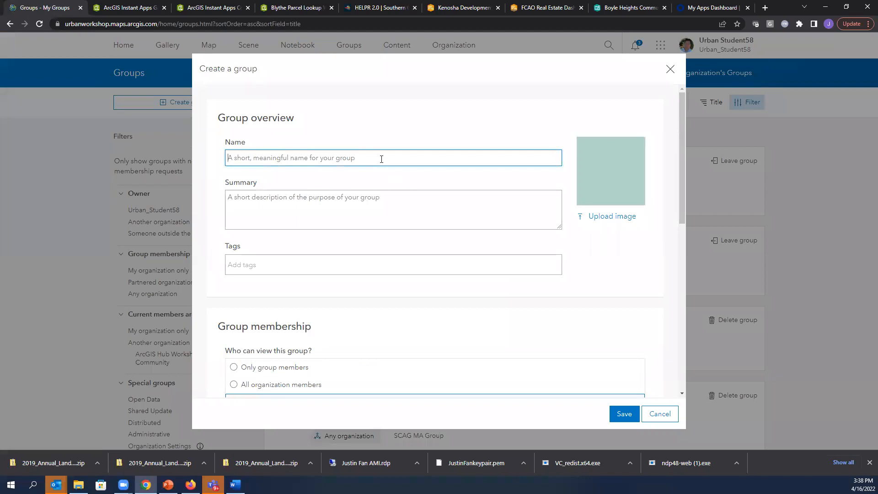
text(Ju)
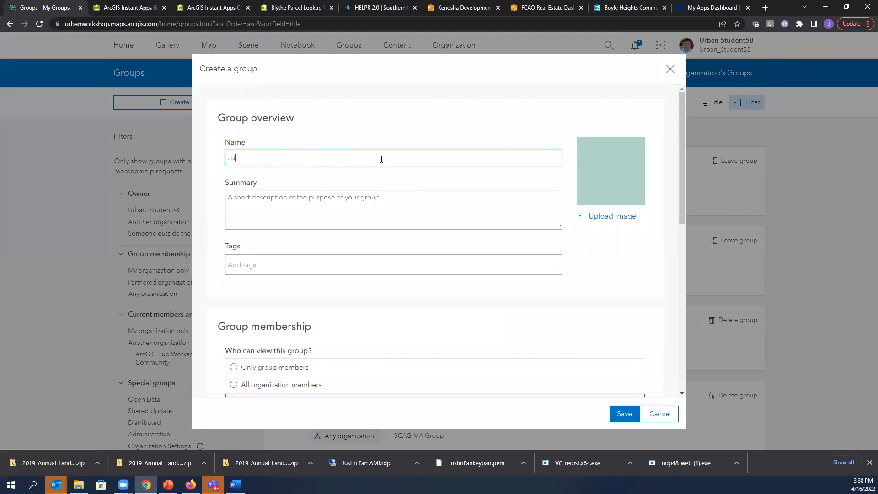
text(stin Fan Group)
text(for sharing)
Step: Reuse the new group's name as its summary and add the same text as a tag
drag(331, 158, 226, 156)
key(ctrl+c)
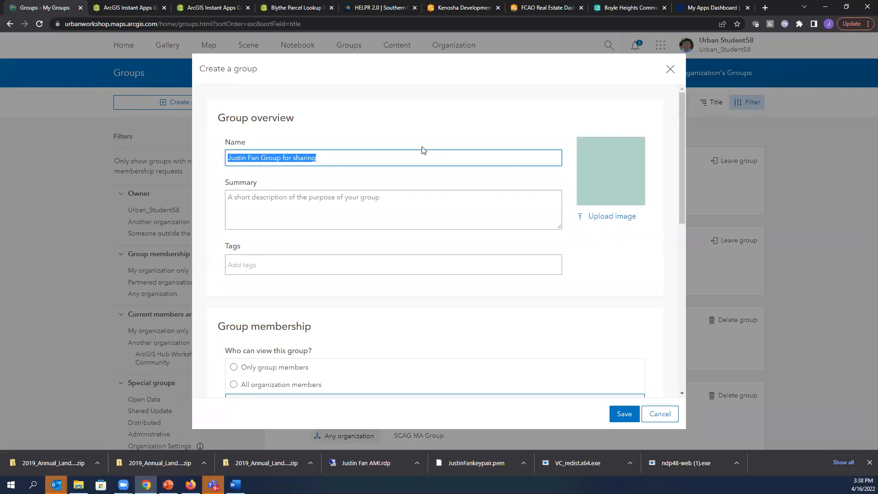
click(337, 199)
key(ctrl+v)
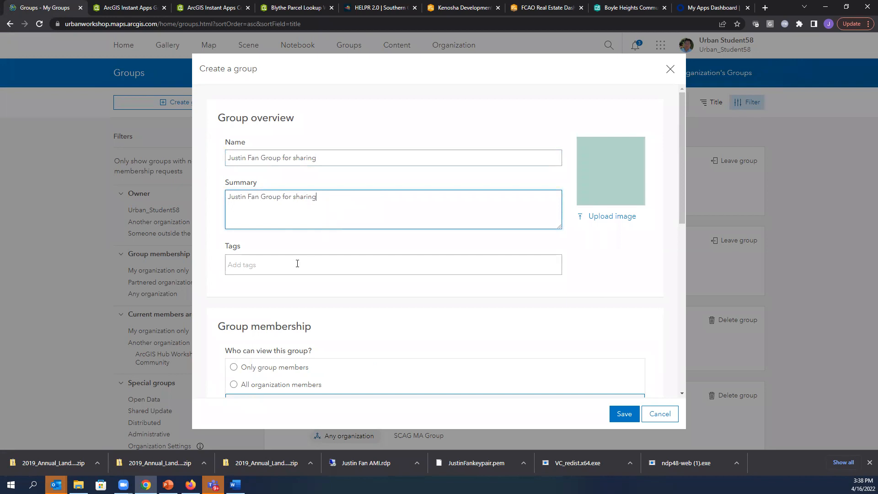
click(287, 265)
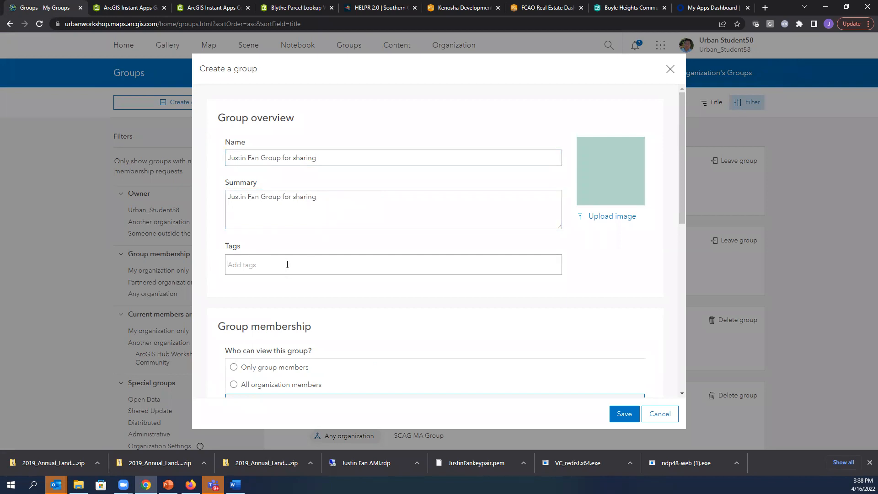
key(ctrl+v)
key(Return)
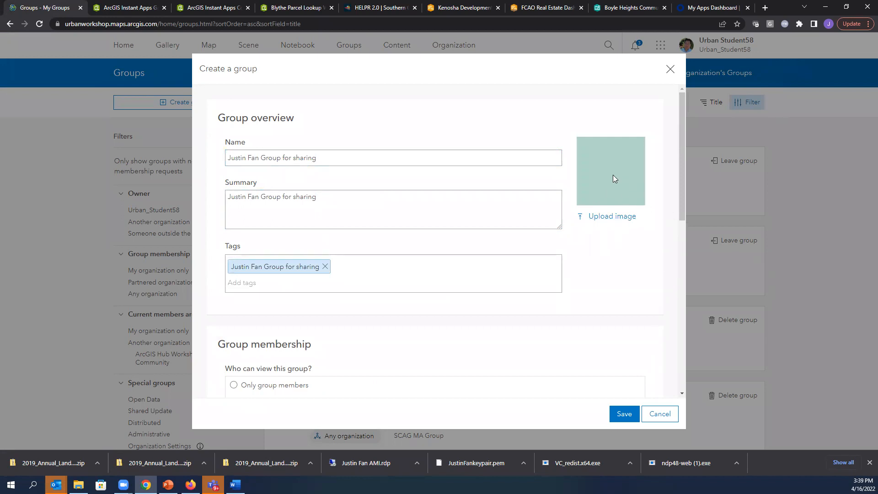
Step: Upload Blythe.PNG as the group's thumbnail, zoomed in and framed on the single palm tree with the mountain behind it
click(606, 222)
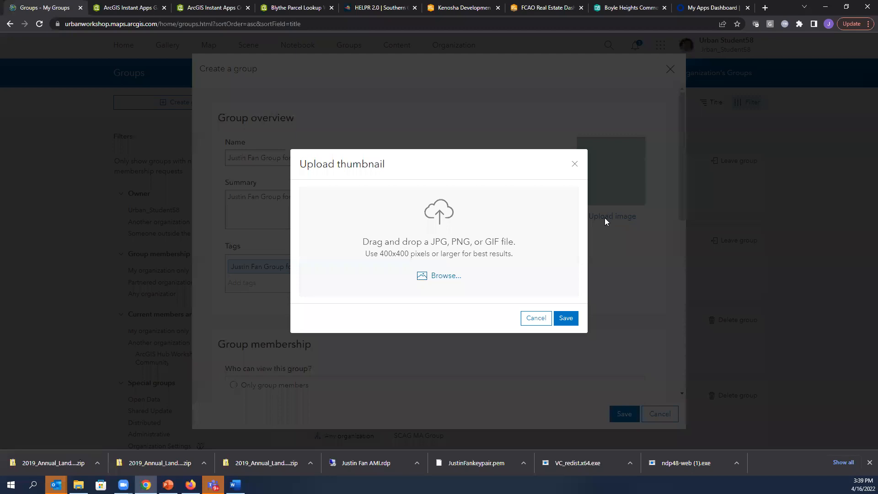
click(433, 276)
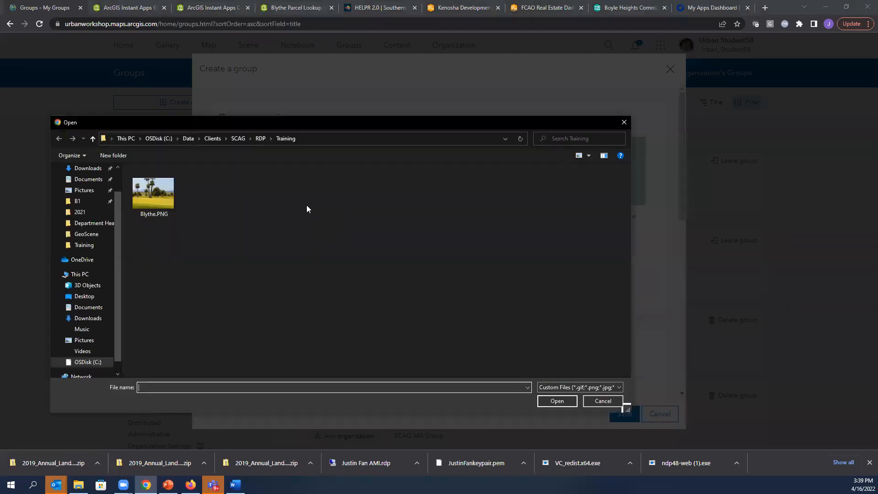
click(150, 203)
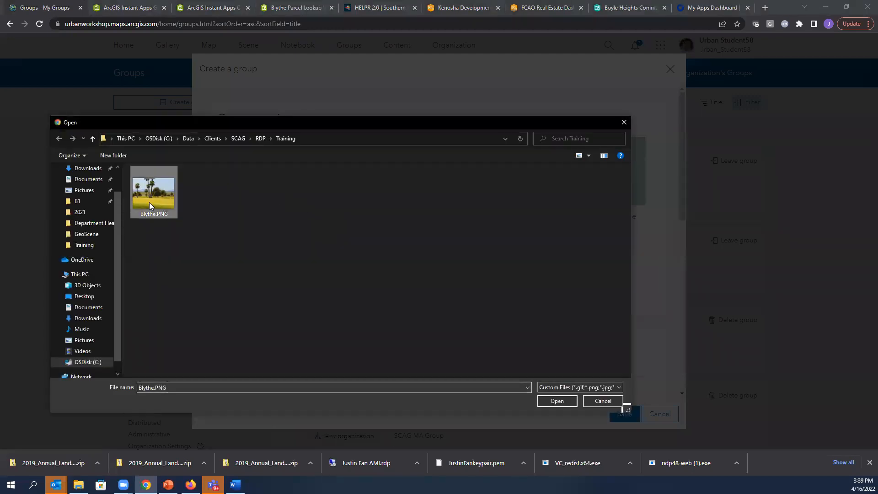
click(556, 403)
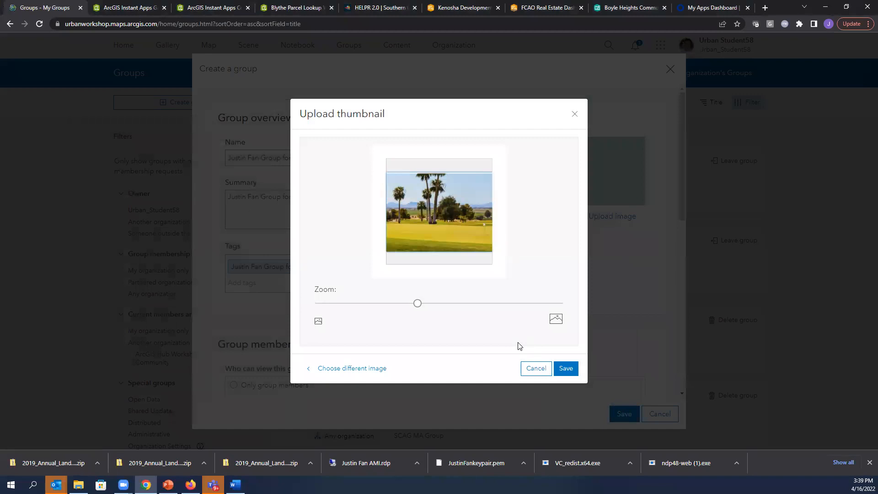
click(418, 305)
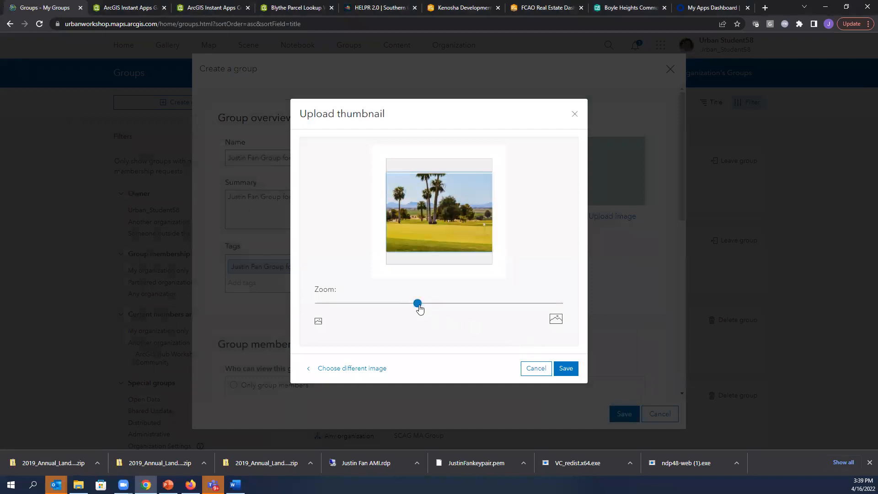
drag(419, 305, 455, 313)
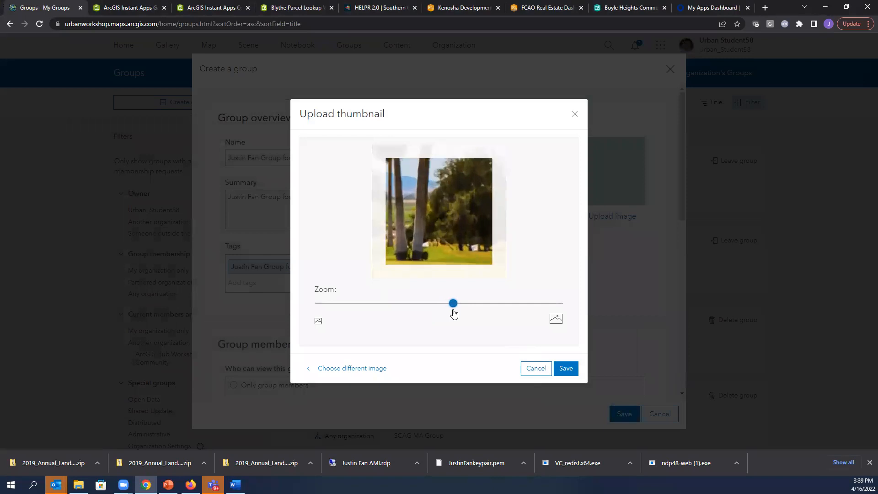
mouse_move(459, 233)
mouse_down()
mouse_move(498, 233)
mouse_move(451, 227)
mouse_up()
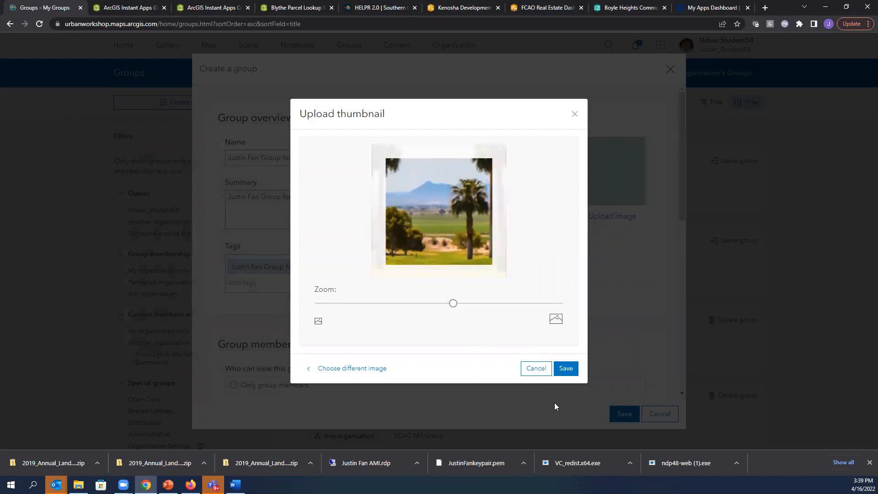
click(576, 368)
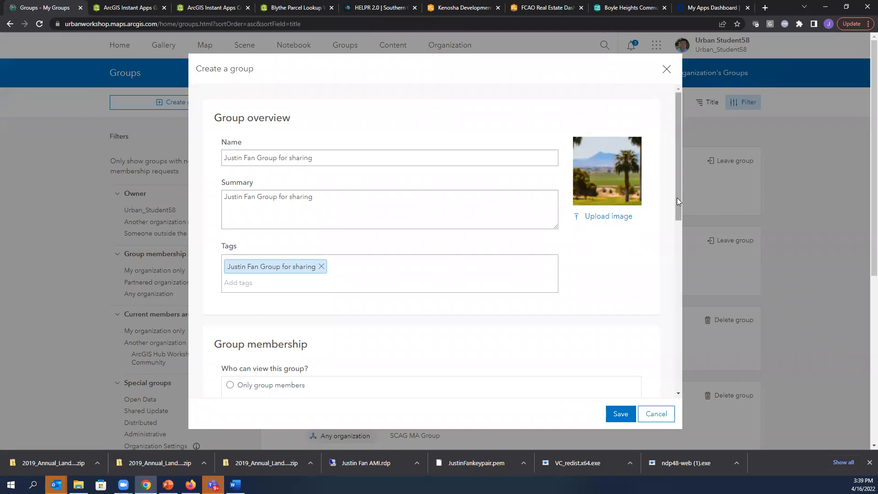
Step: Save the group with viewing limited to only group members and membership open to any organization's members
drag(677, 198, 677, 286)
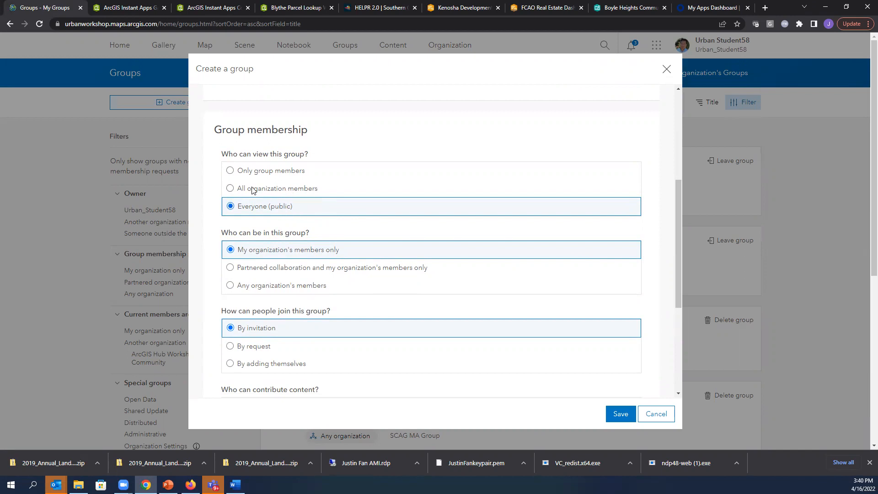
click(231, 171)
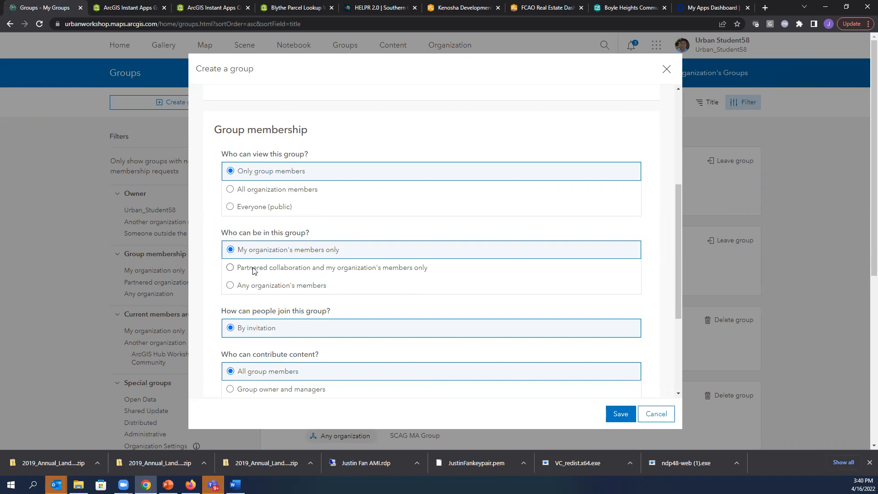
click(230, 268)
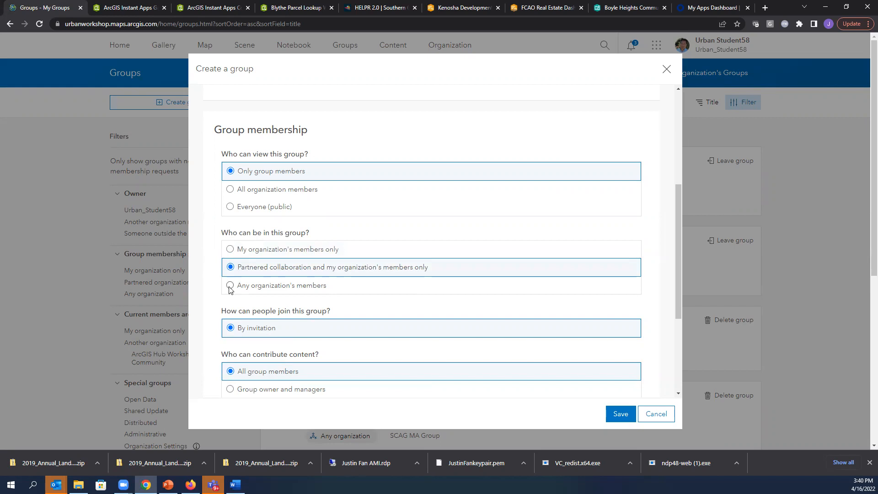
click(231, 287)
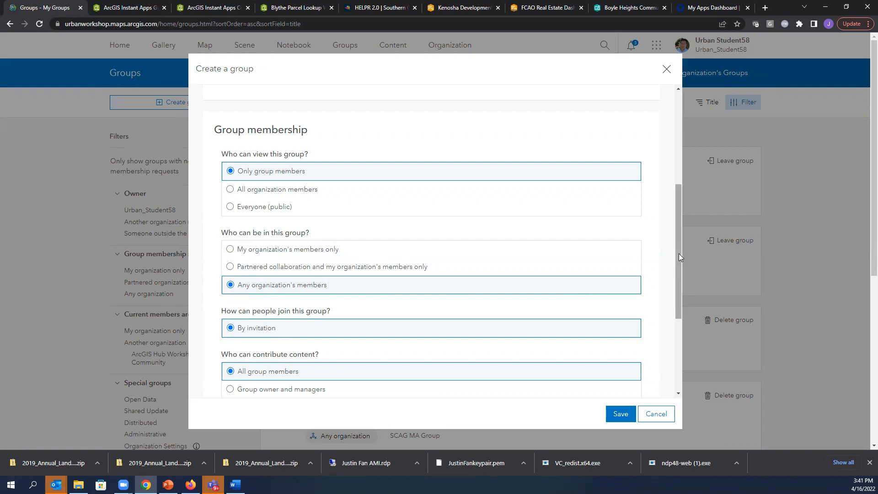
drag(679, 254, 677, 281)
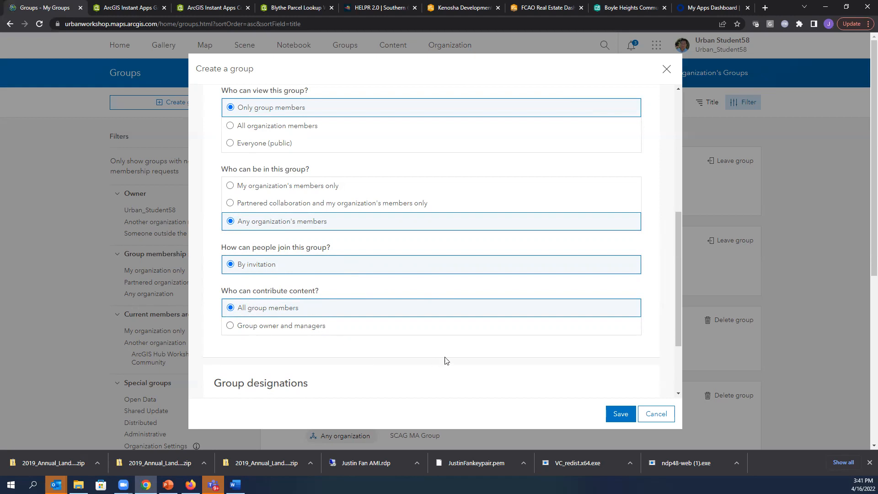
scroll(443, 356, down, 3)
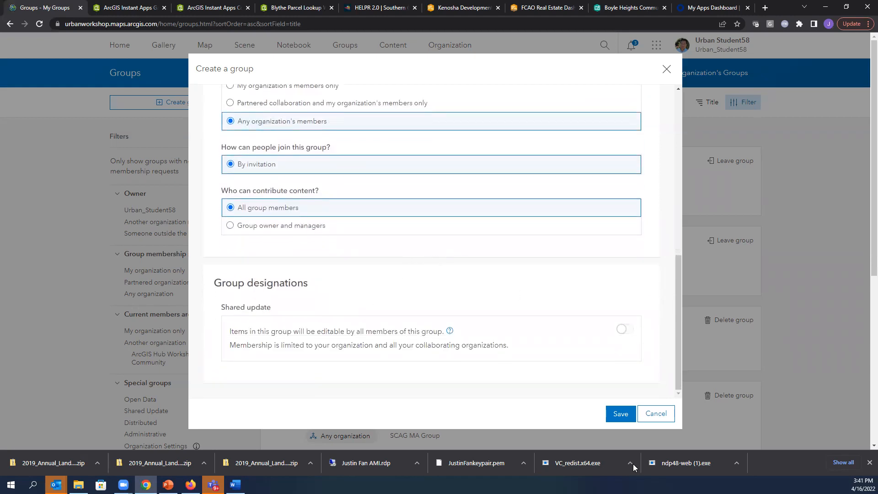
click(616, 416)
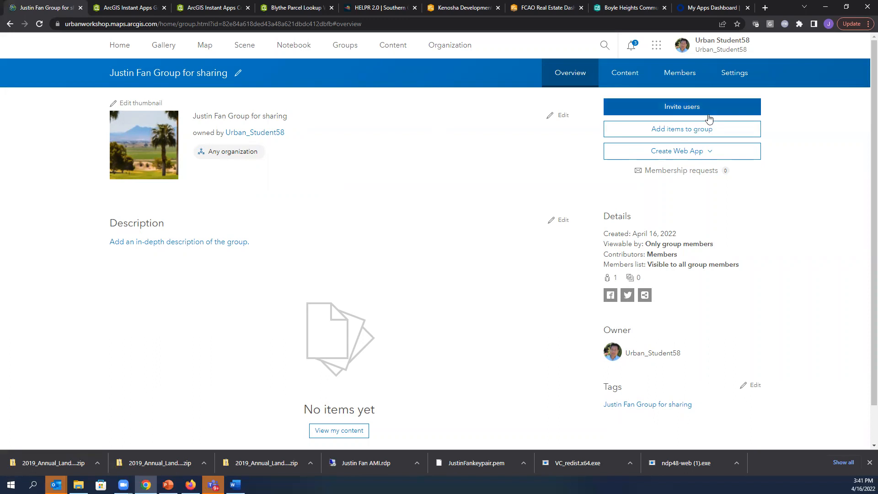
Step: Add the organization users ArcGIS Urban1, ArcGIS Urban10 and ArcGIS Urban11 to the new group as members
click(672, 106)
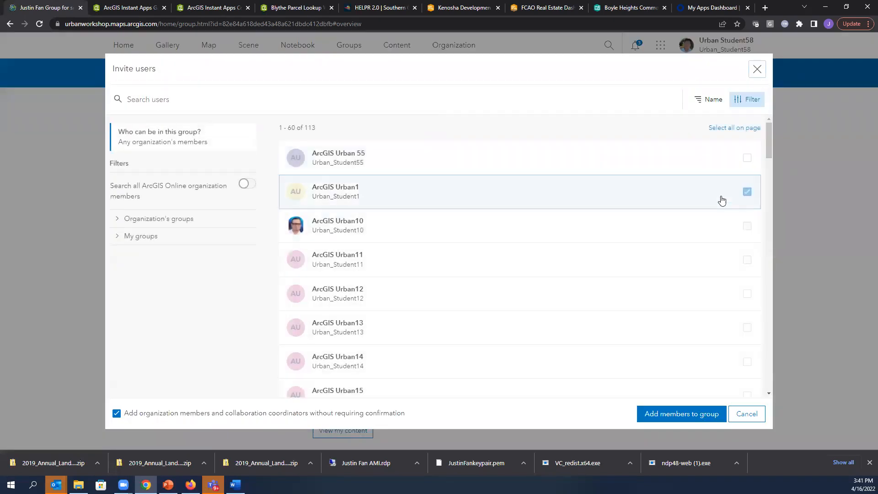
click(747, 192)
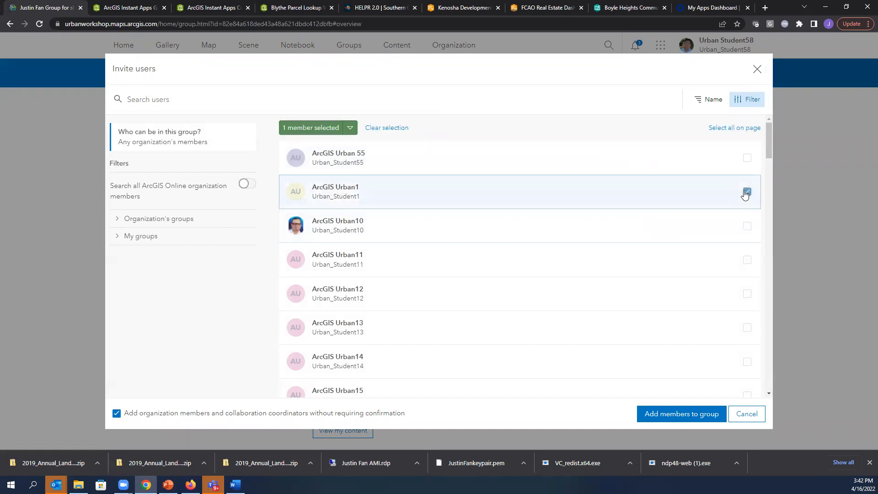
click(747, 226)
click(747, 259)
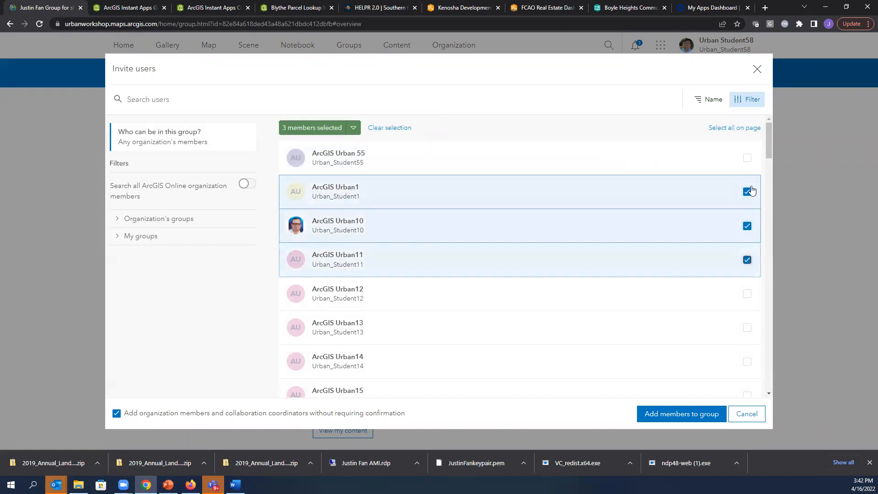
click(677, 420)
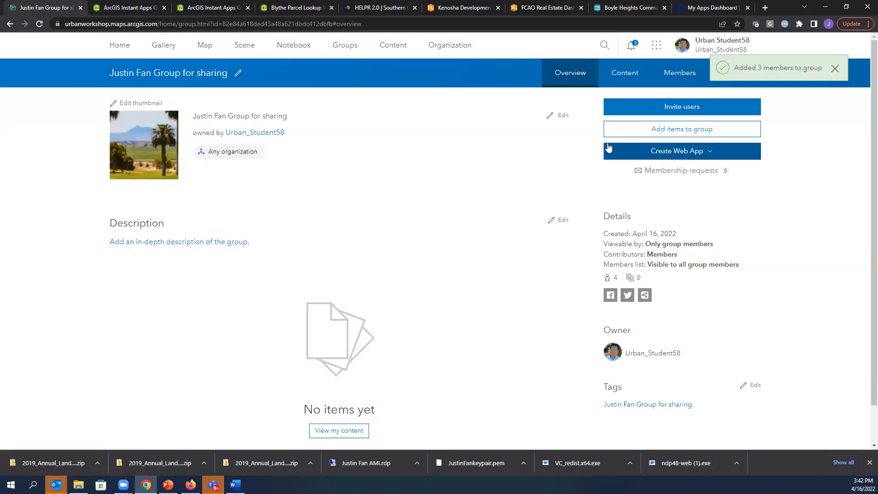
Step: Review the new group's members, settings and content pages, and go to the My Content page
click(675, 77)
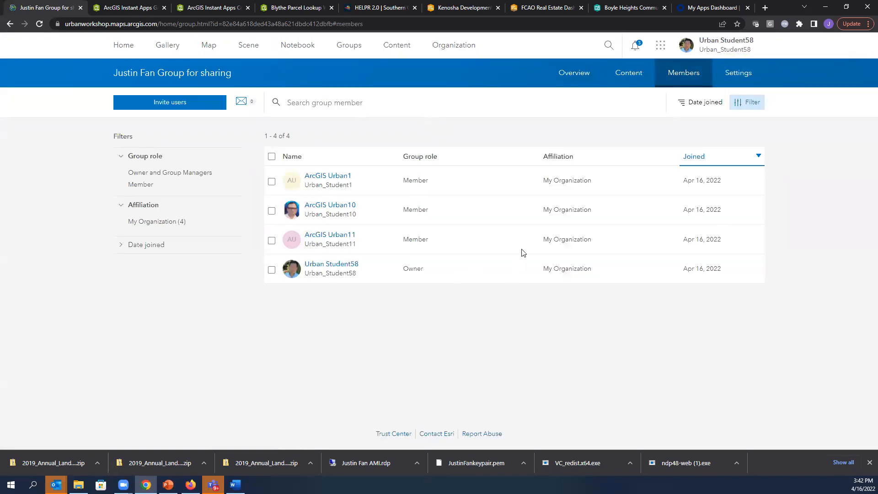
click(747, 80)
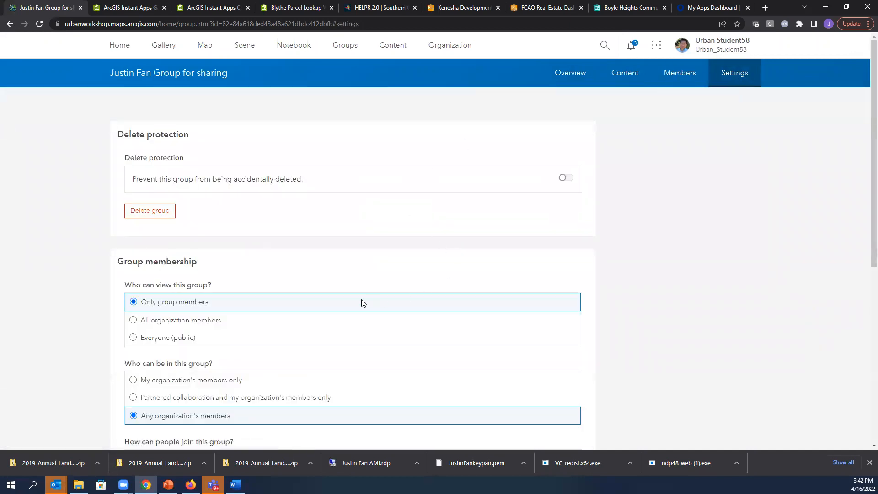
scroll(363, 304, down, 6)
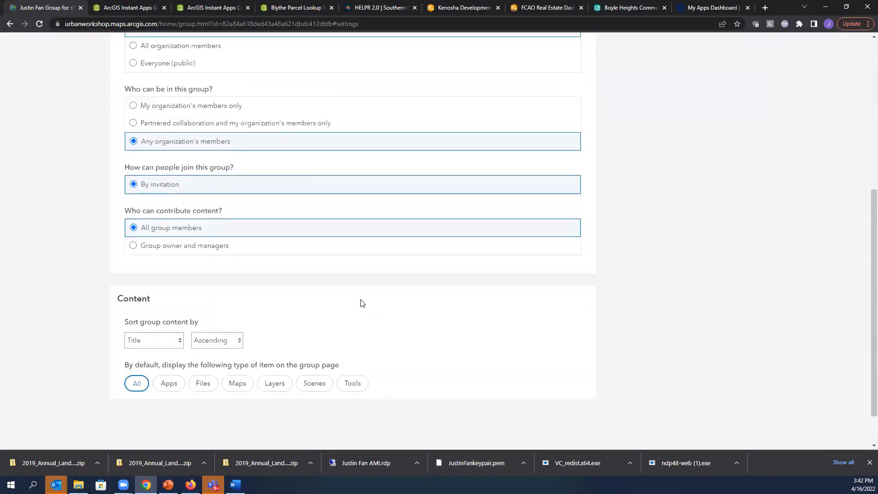
scroll(362, 304, up, 6)
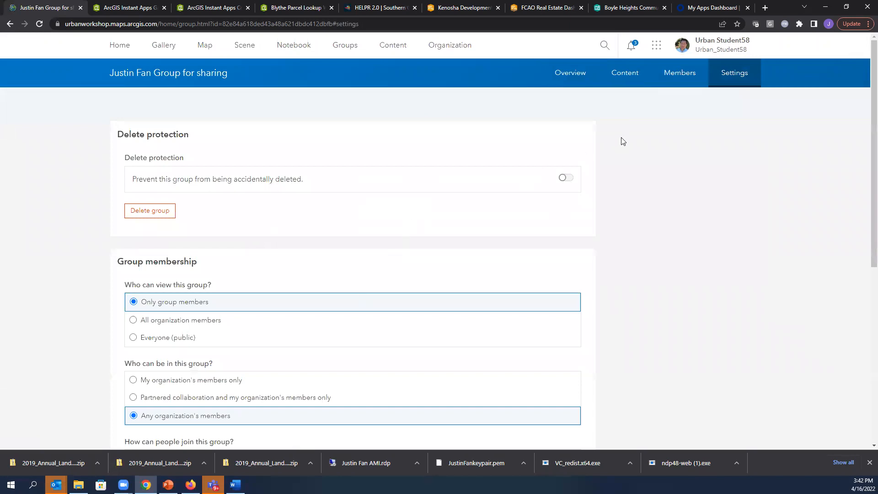
click(622, 76)
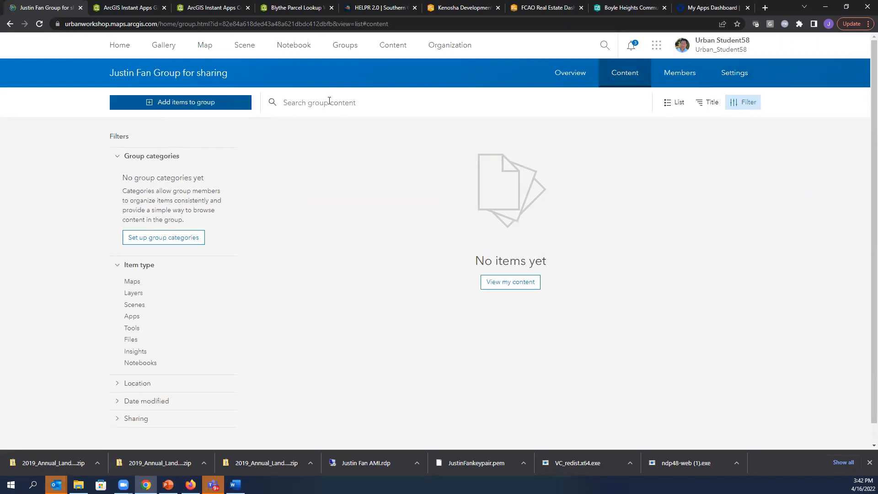
click(391, 50)
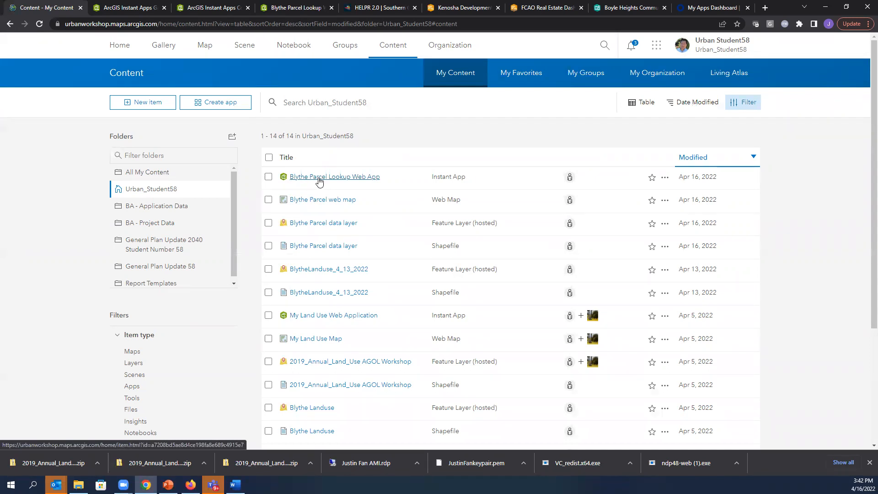
Step: Open the sharing settings of the Blythe Parcel Lookup Web App and set its sharing level to Owner
click(268, 178)
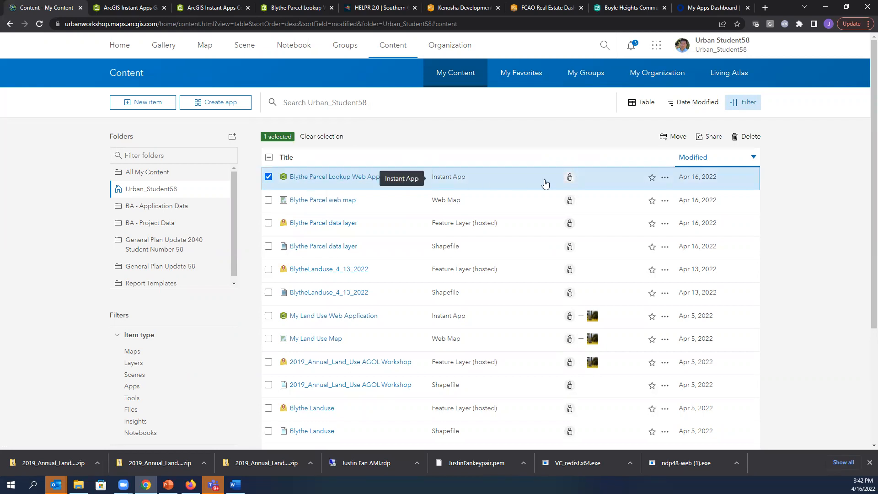
click(703, 140)
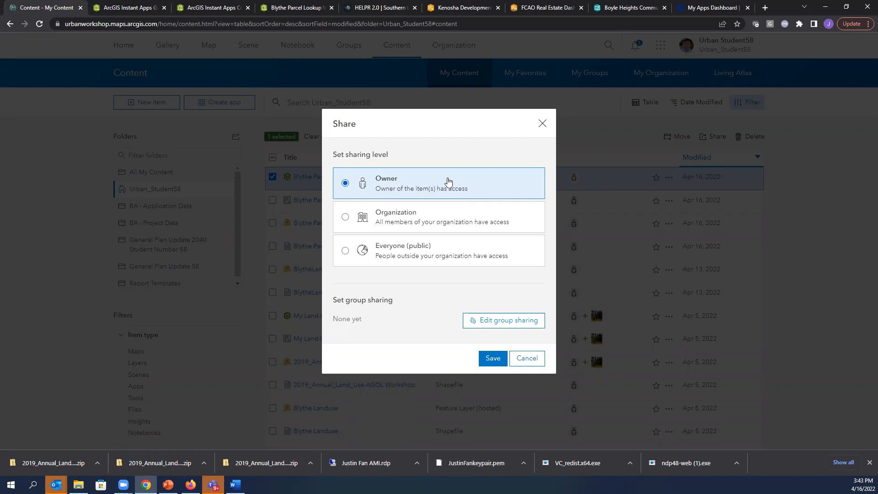
click(345, 217)
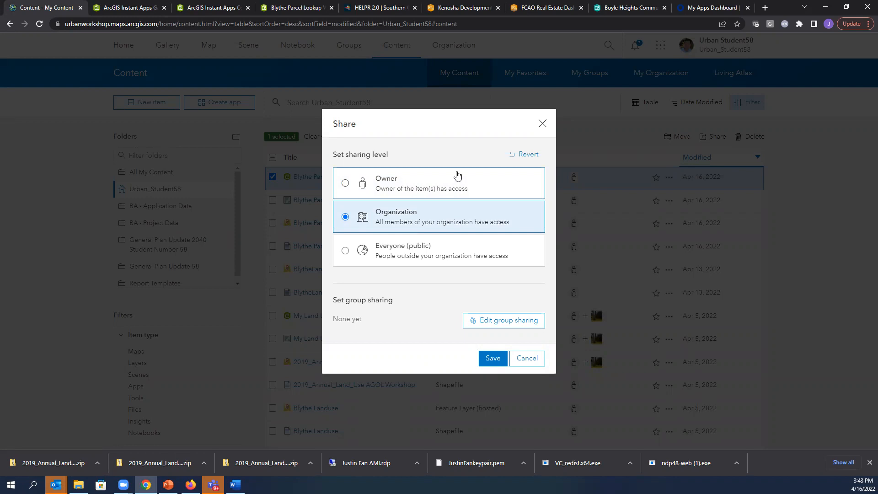
click(345, 251)
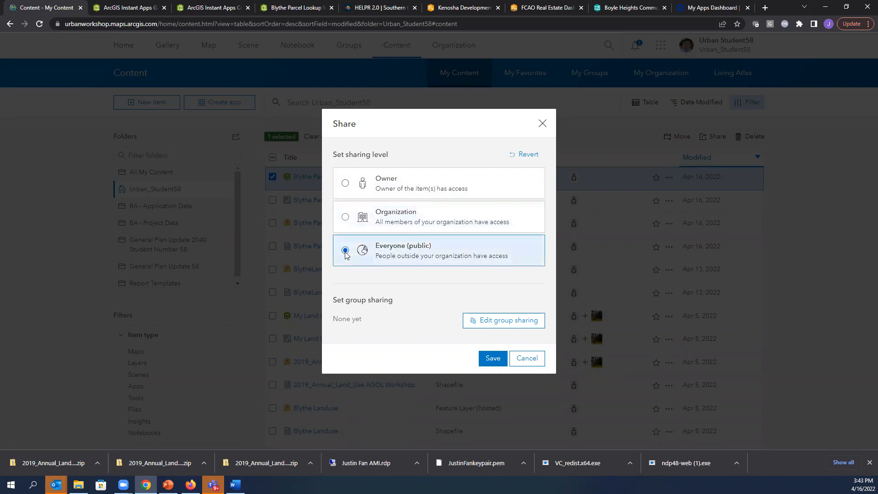
click(346, 184)
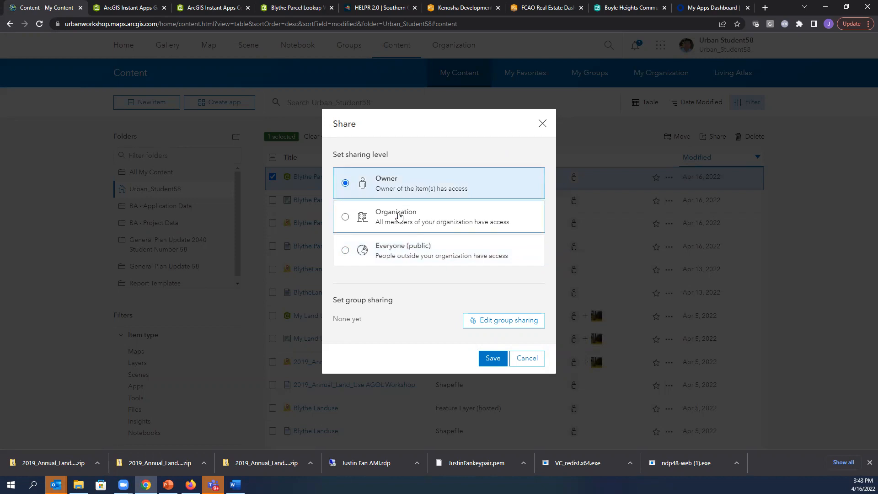
Step: Share the app with the newly created sharing group and synchronize sharing of its dependent Blythe Parcel web map and data layer
click(509, 321)
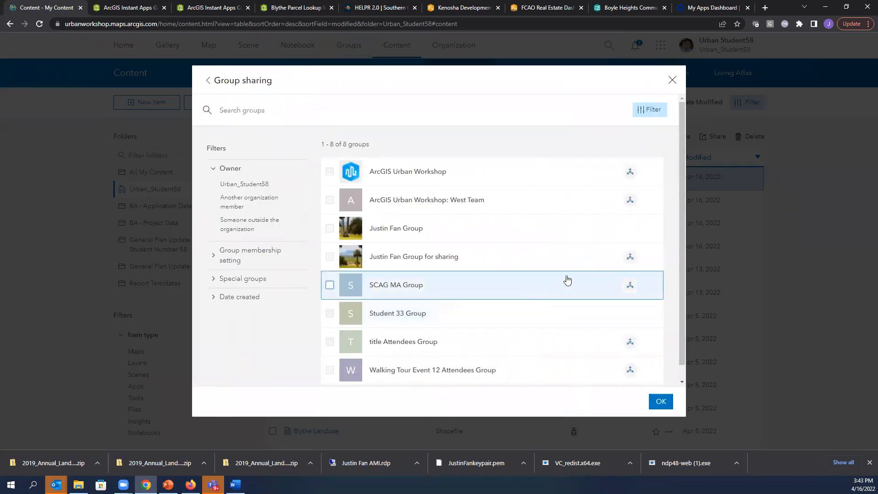
click(330, 259)
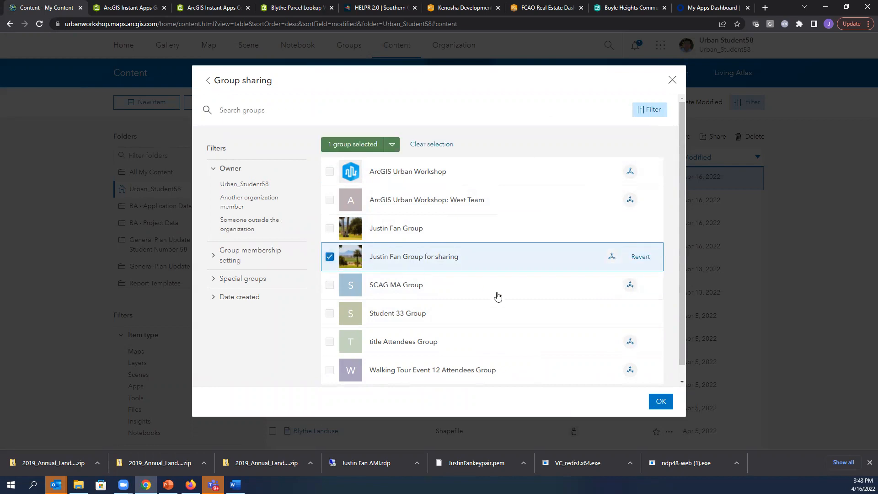
click(661, 409)
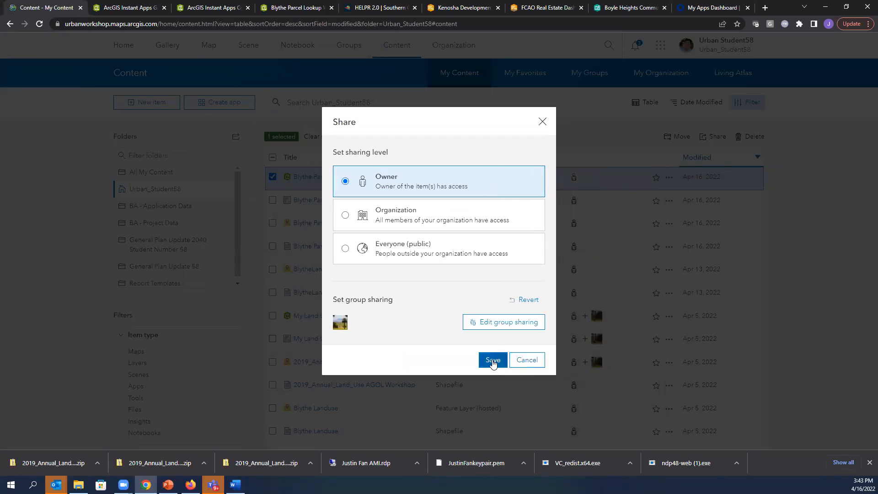
click(492, 361)
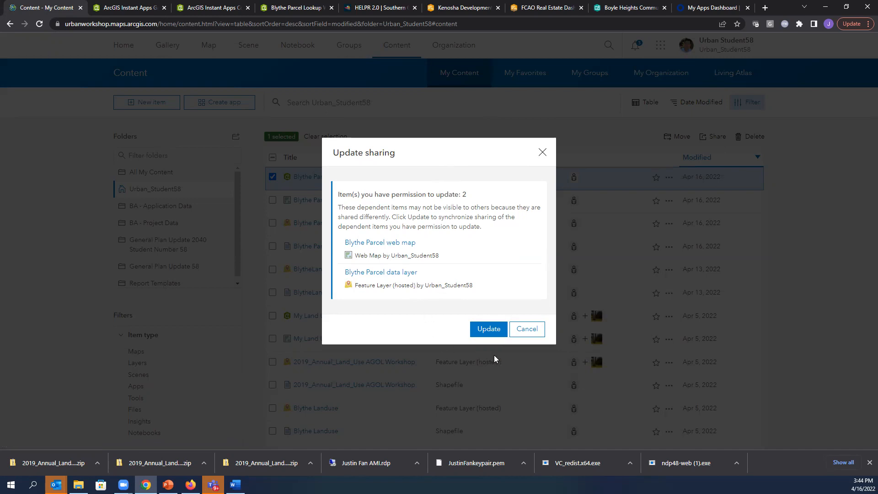
click(486, 333)
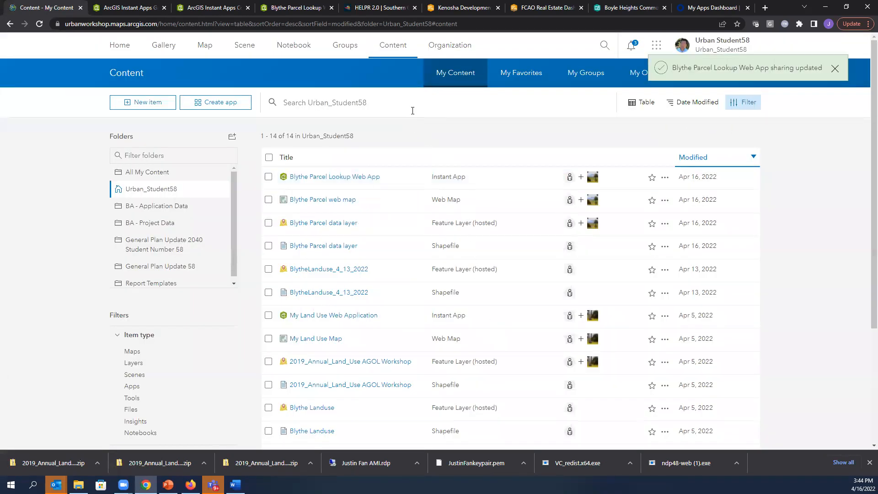
Step: Open the newly created sharing group and review the shared items on its overview and content pages
click(348, 50)
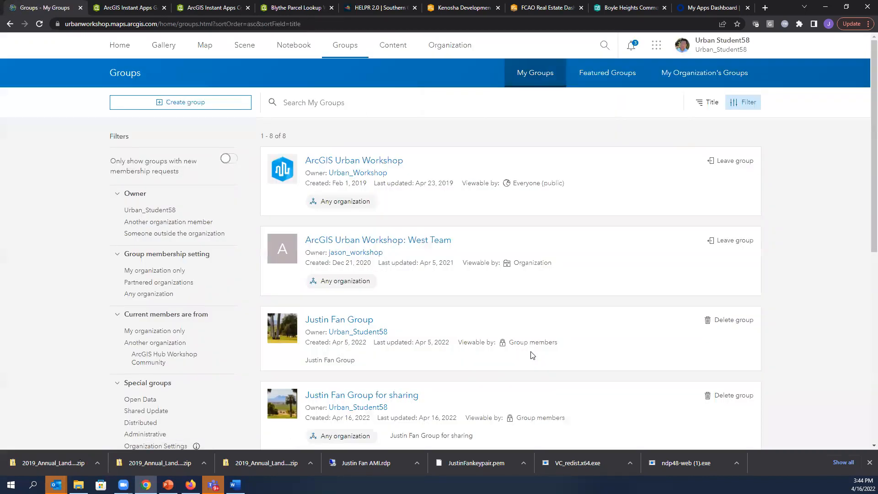
scroll(530, 355, down, 1)
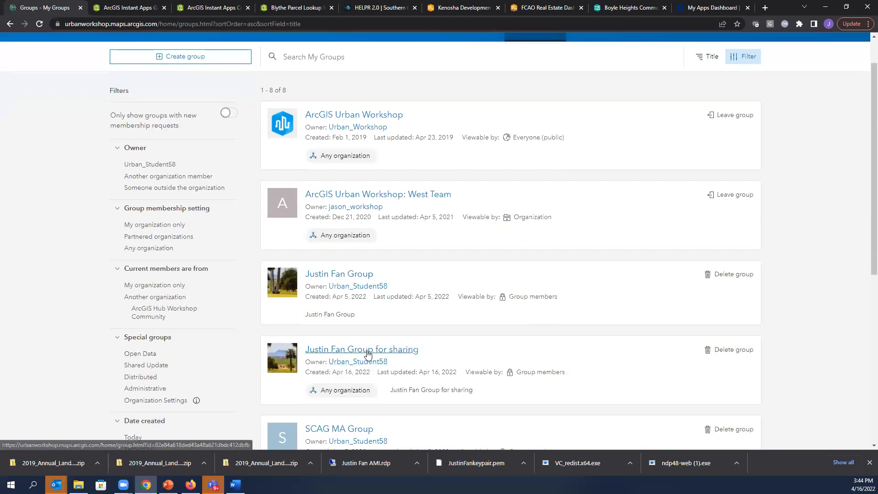
click(368, 353)
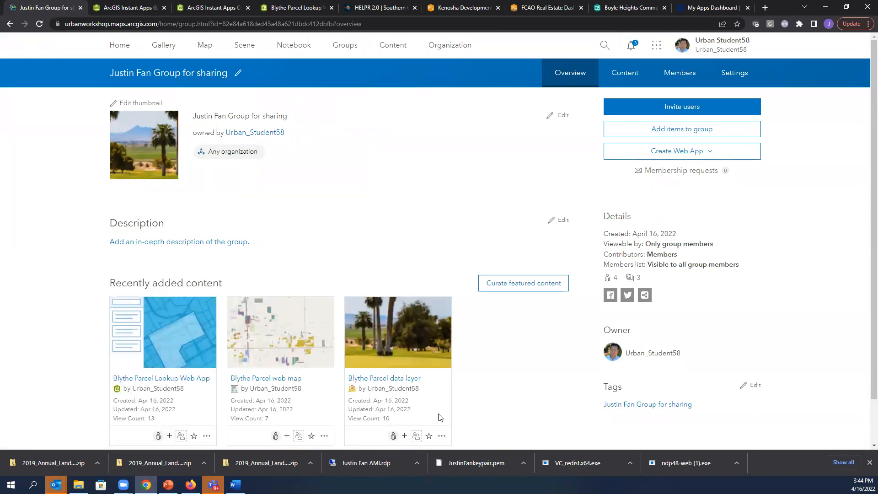
scroll(411, 219, down, 1)
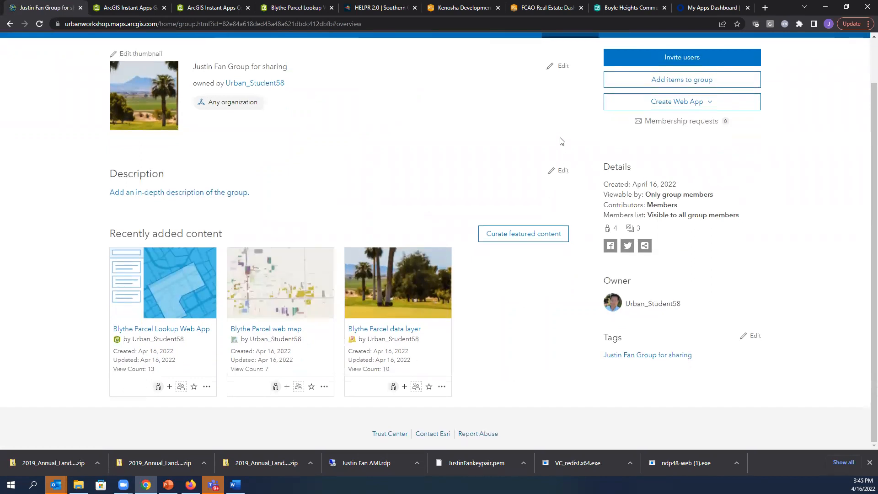
scroll(516, 121, up, 1)
click(635, 77)
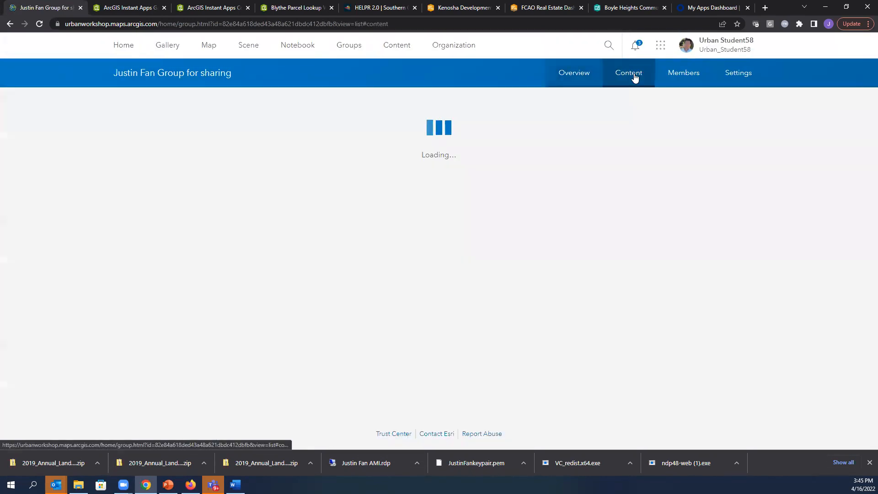
scroll(808, 361, down, 1)
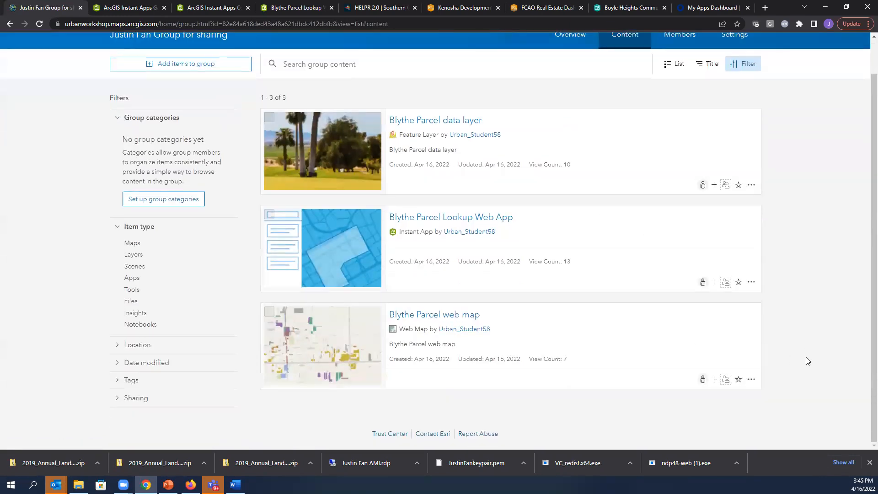
scroll(807, 360, up, 1)
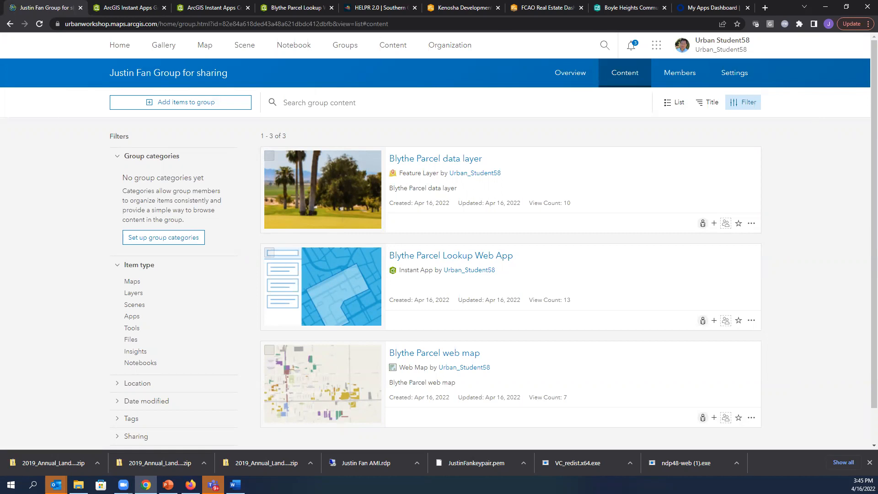
Step: Switch to PowerPoint and start the slide show from the current slide
key(alt+Tab)
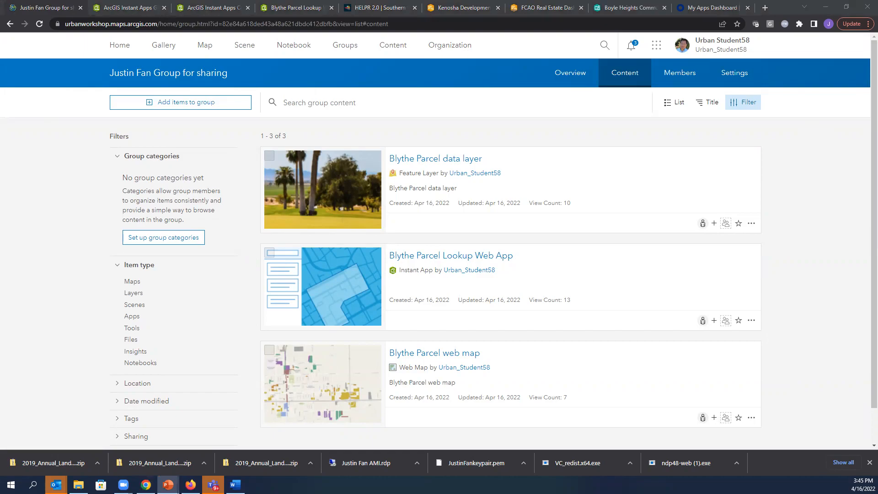
key(shift+F5)
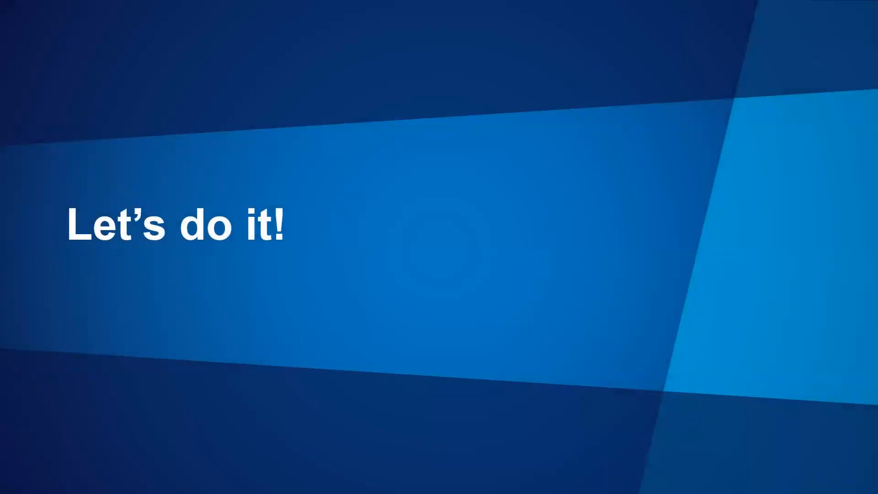